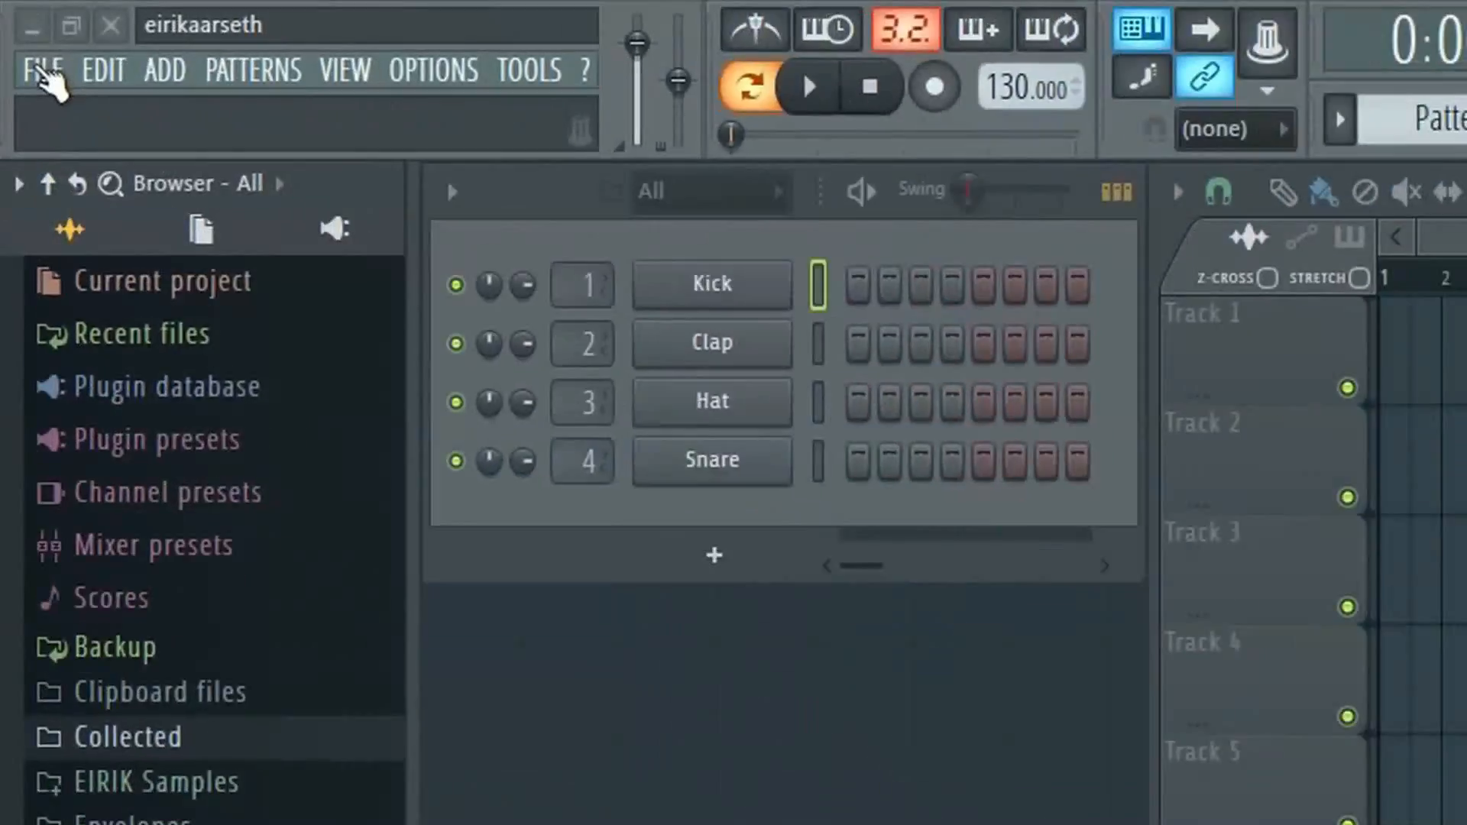
Start a new project from the Minimal category's Empty template
click(17, 28)
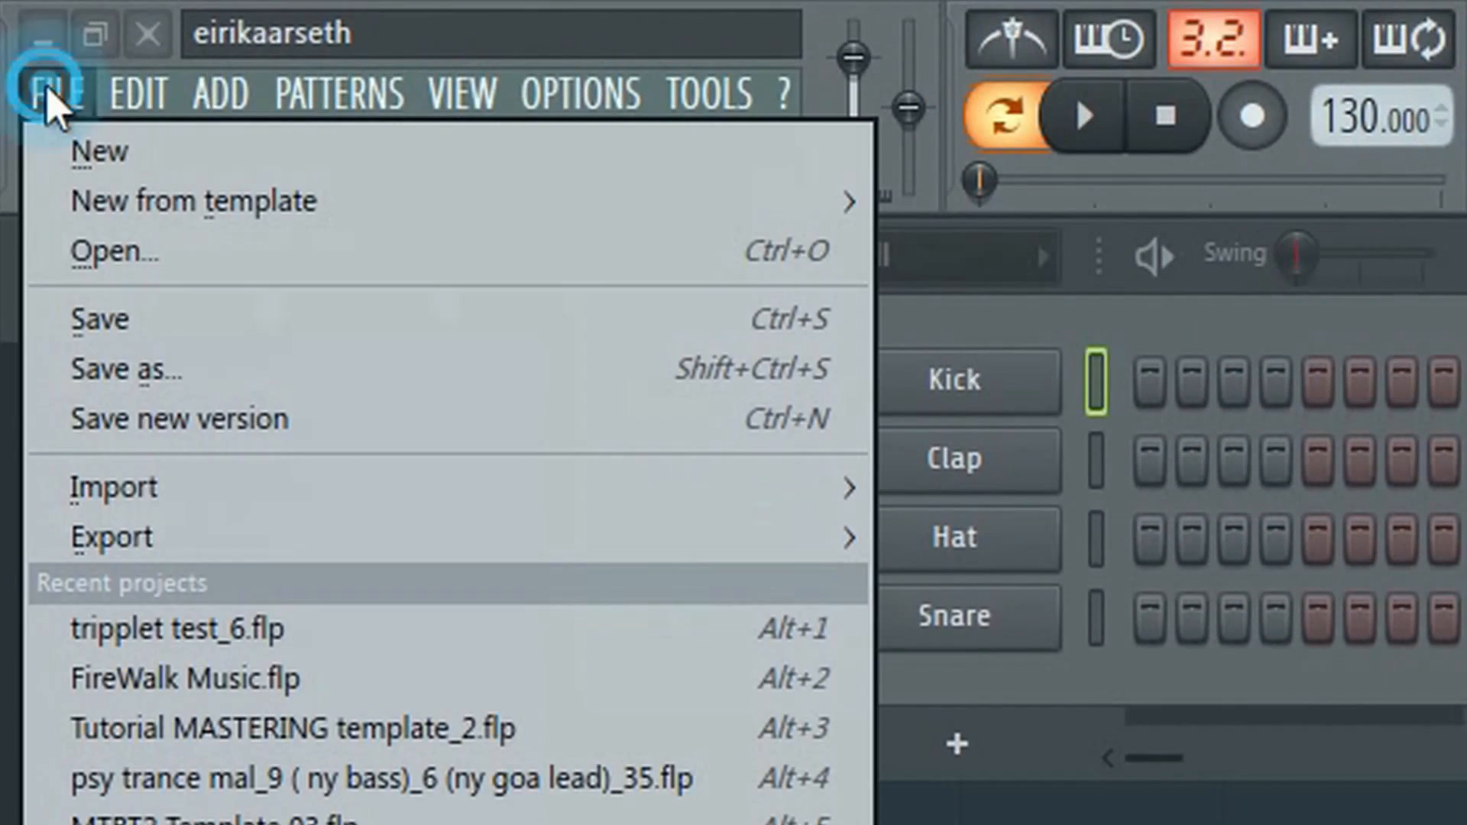
mouse_move(418, 205)
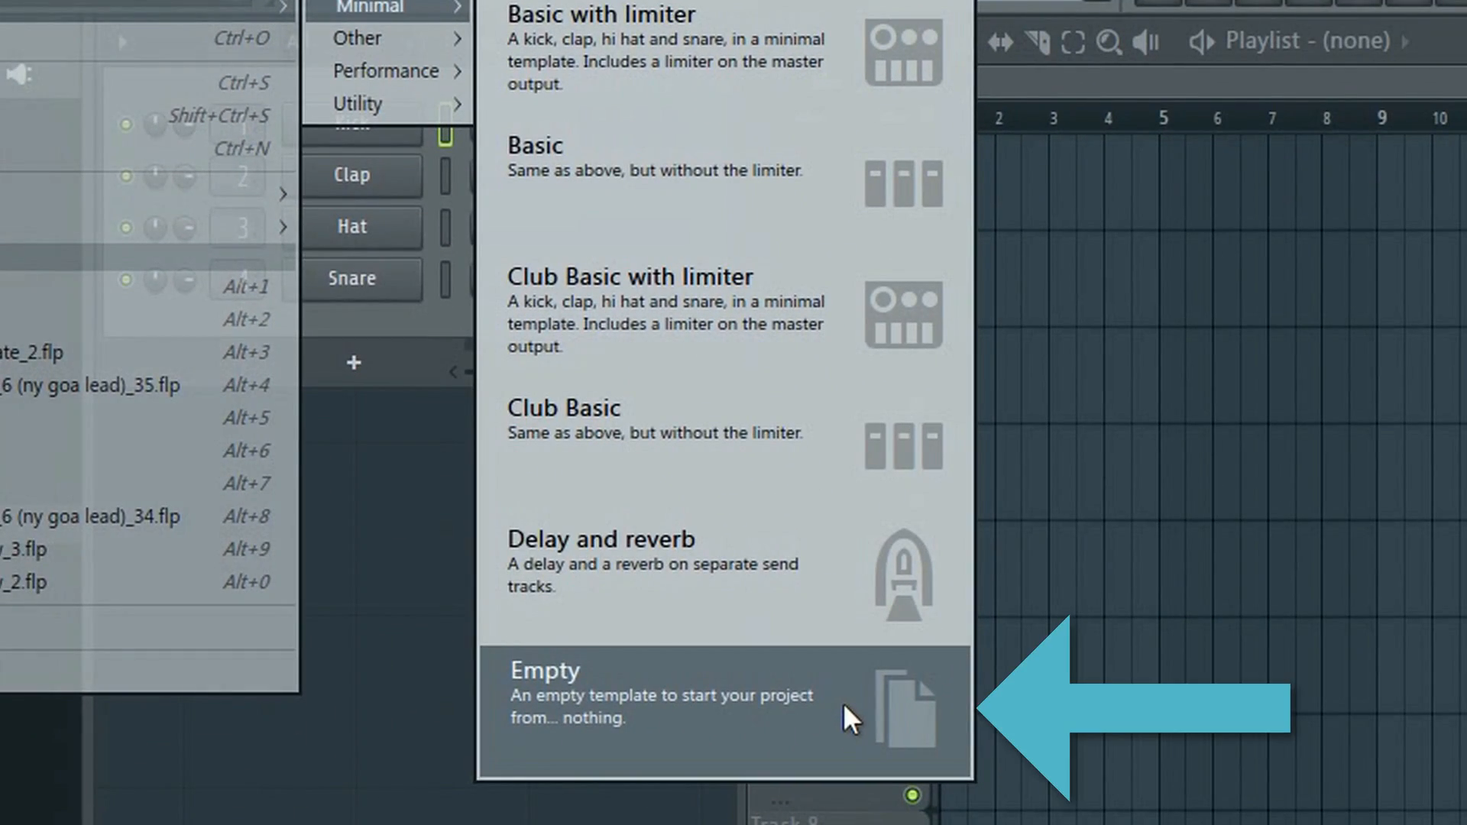
click(842, 703)
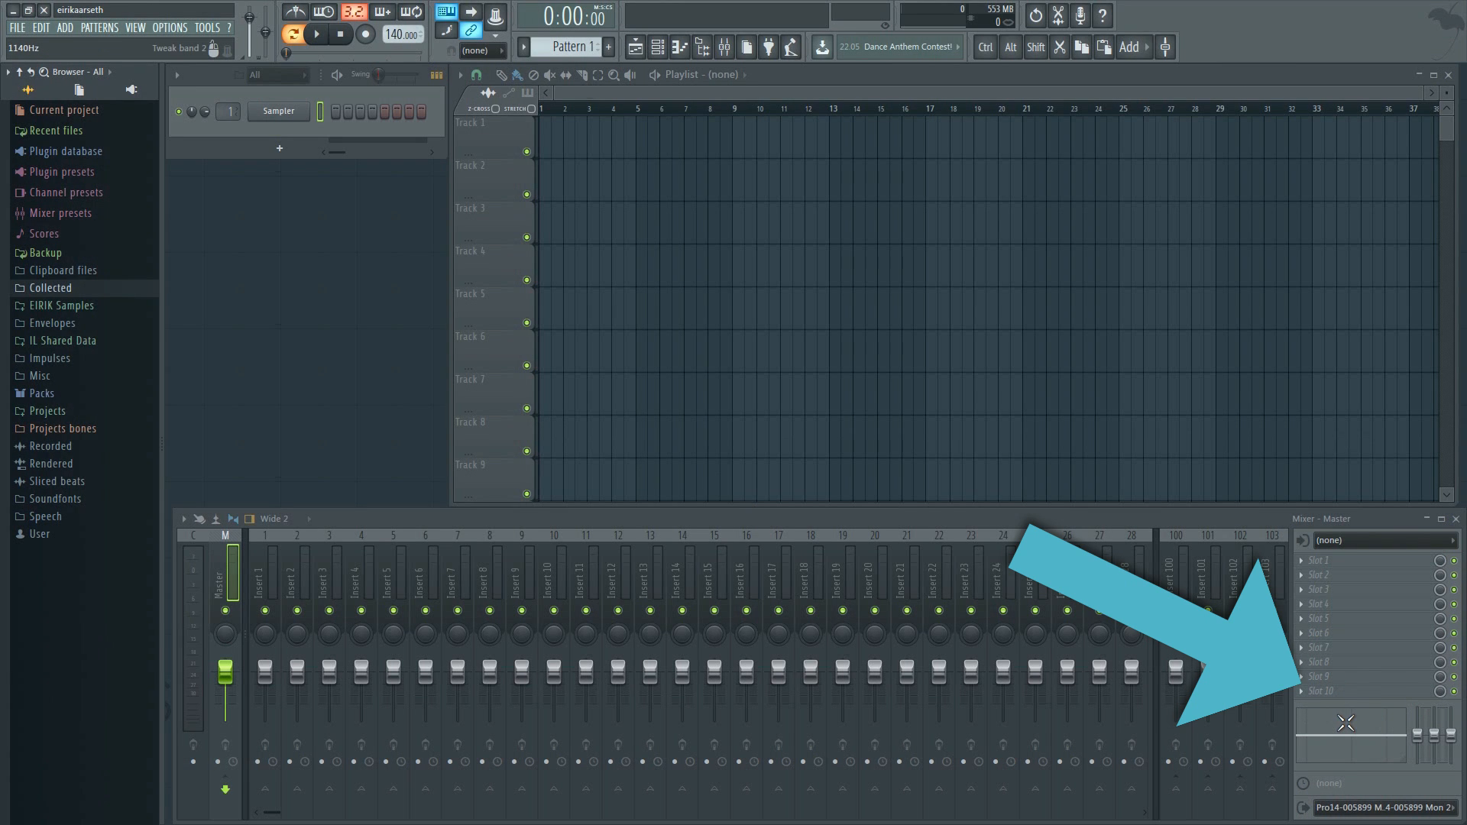
Add a Massive synth channel to the channel rack and route it to mixer track 2
click(274, 148)
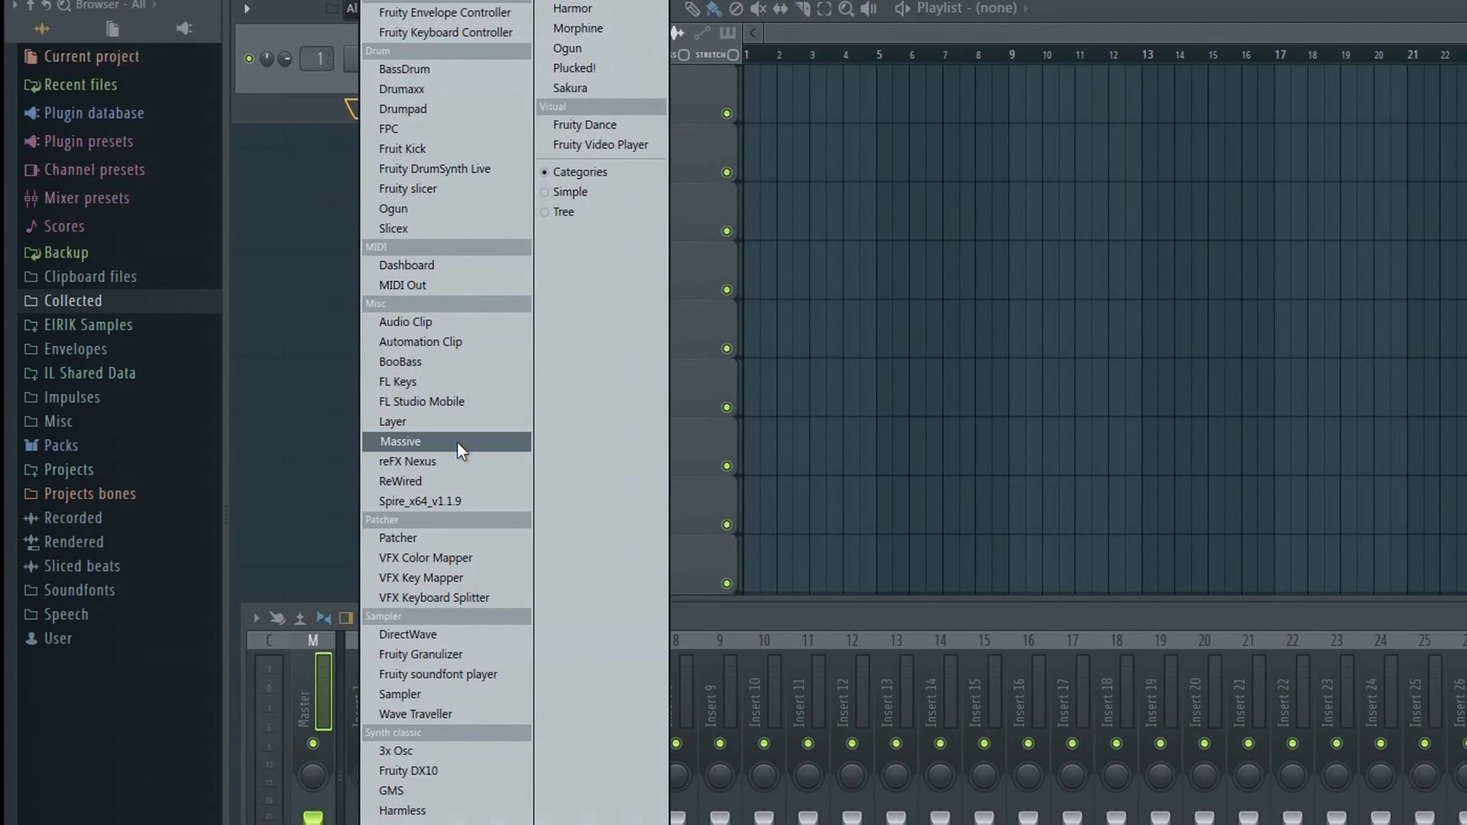
click(457, 442)
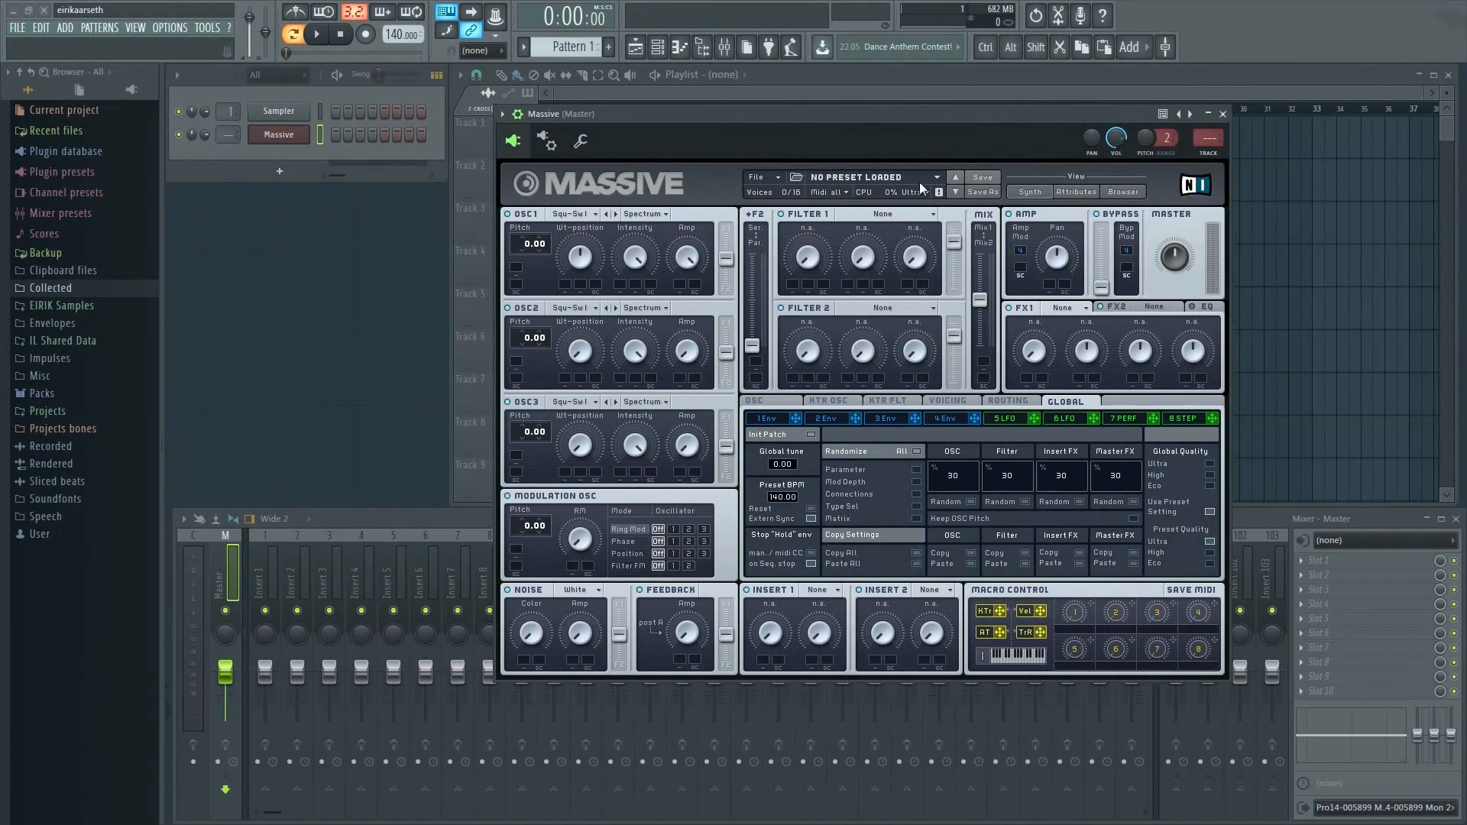
click(1214, 158)
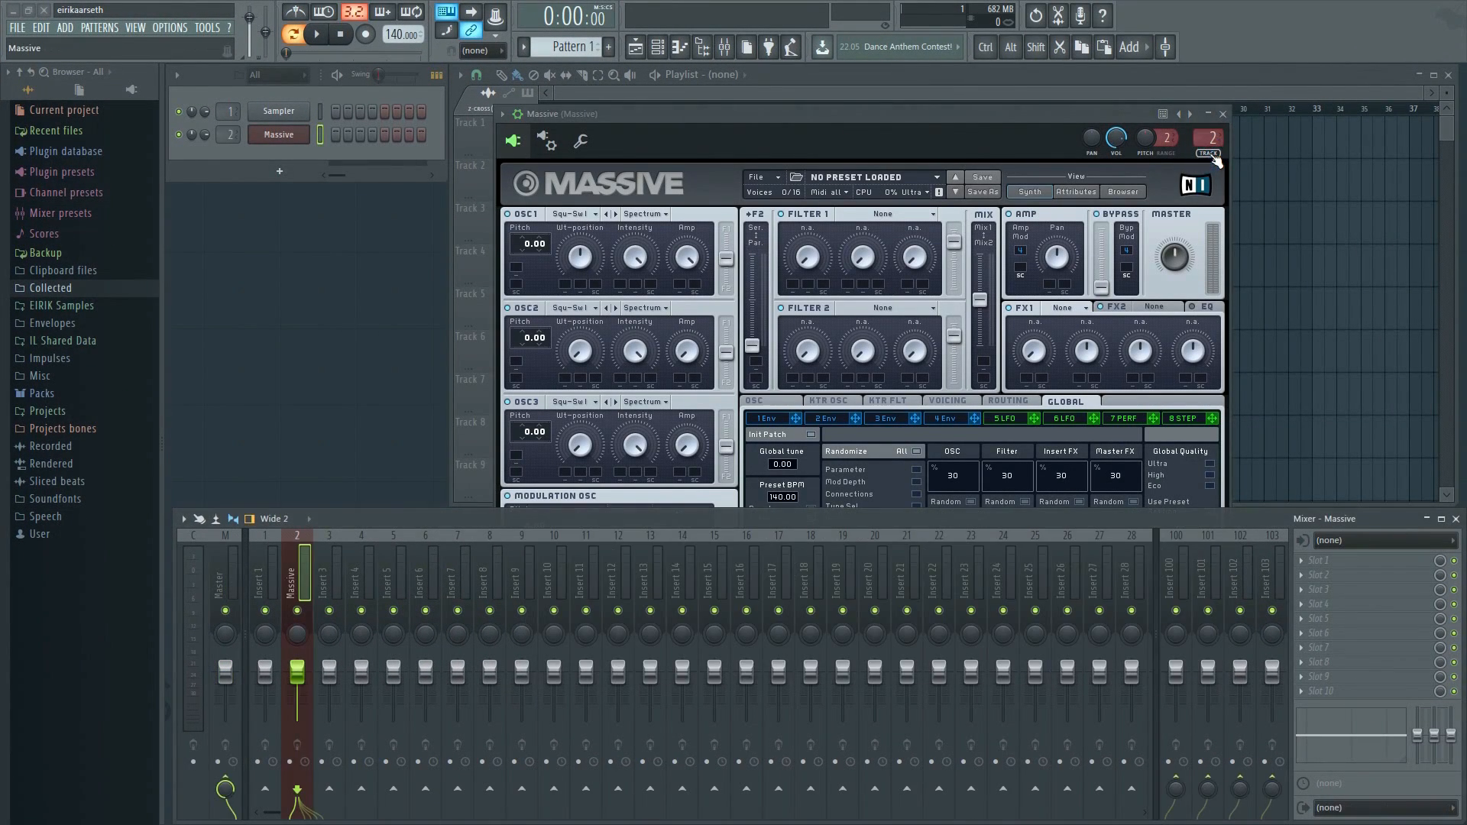
Clone the Massive channel three times in the channel rack, copying the newest clone each time
right_click(279, 131)
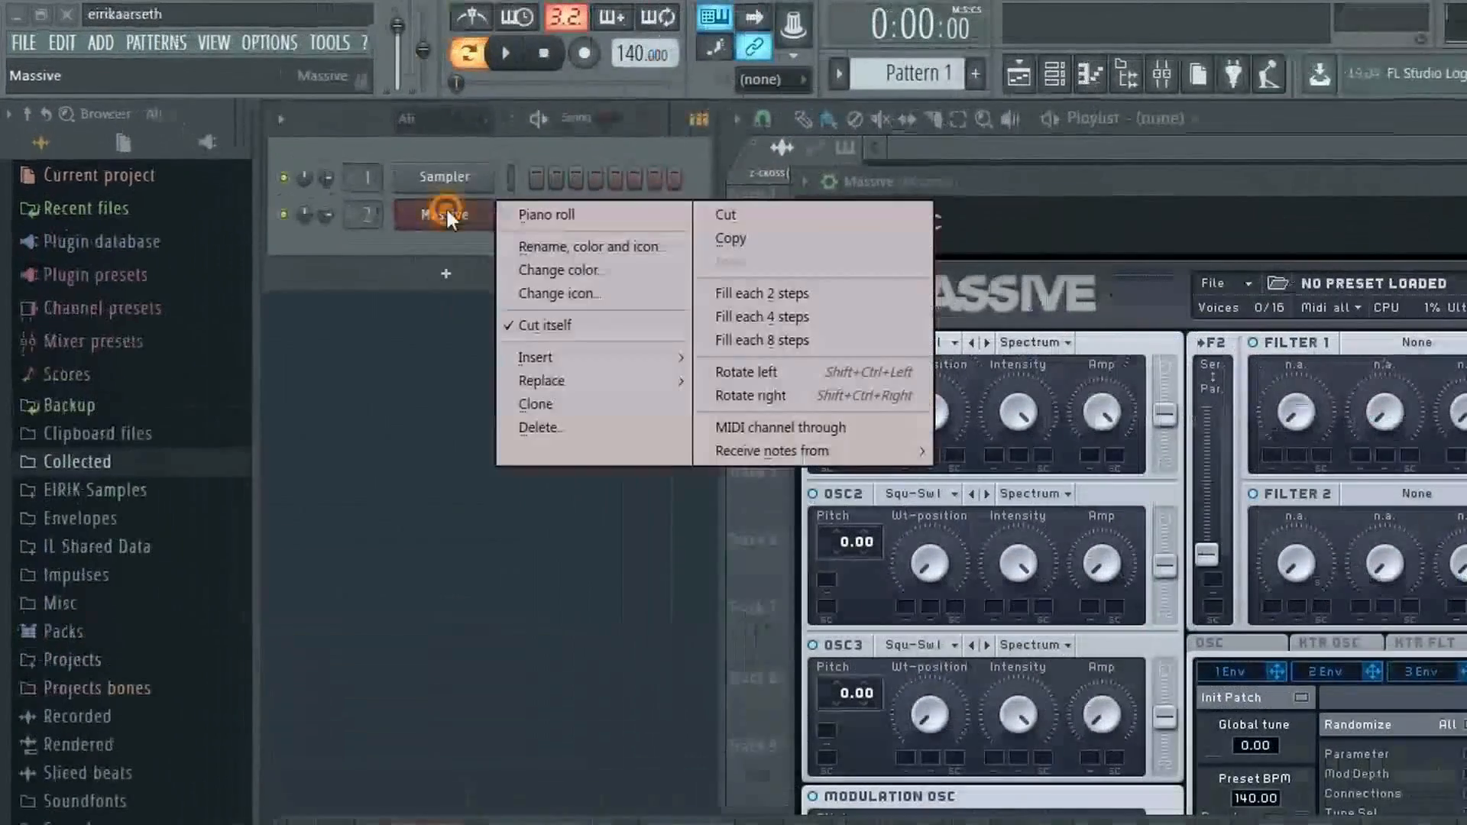
click(357, 254)
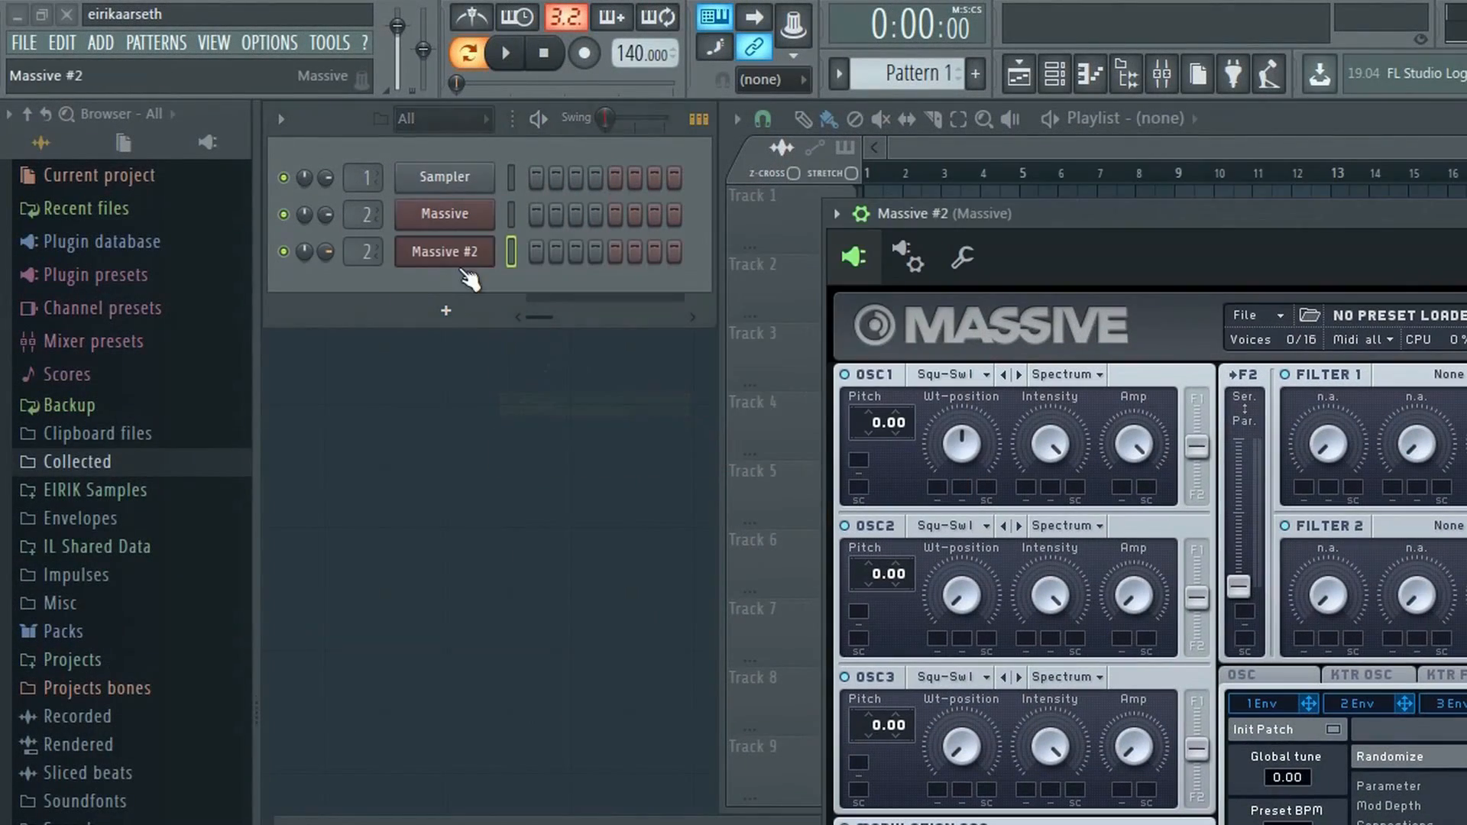
right_click(456, 256)
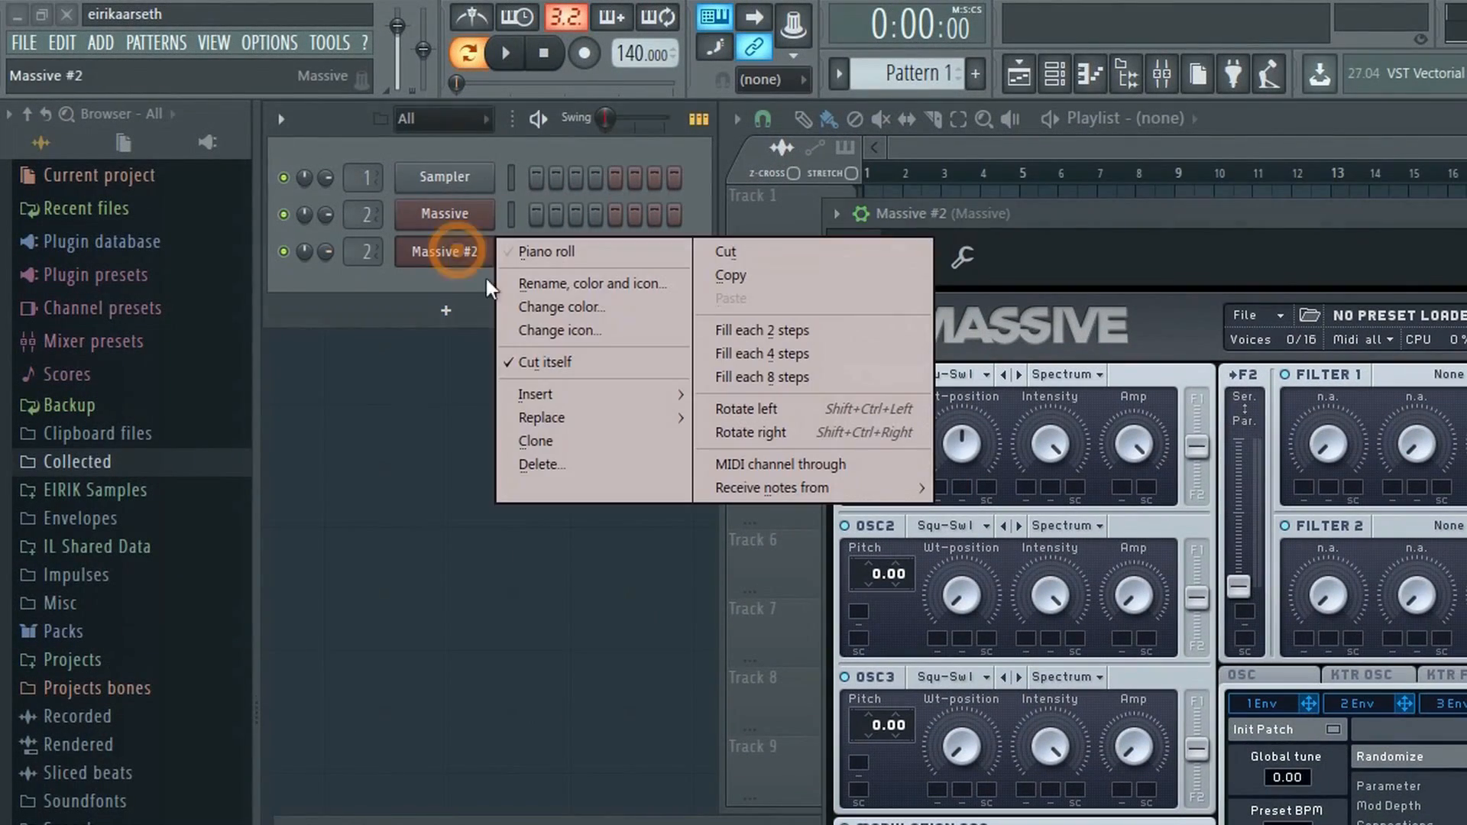
click(562, 441)
right_click(462, 288)
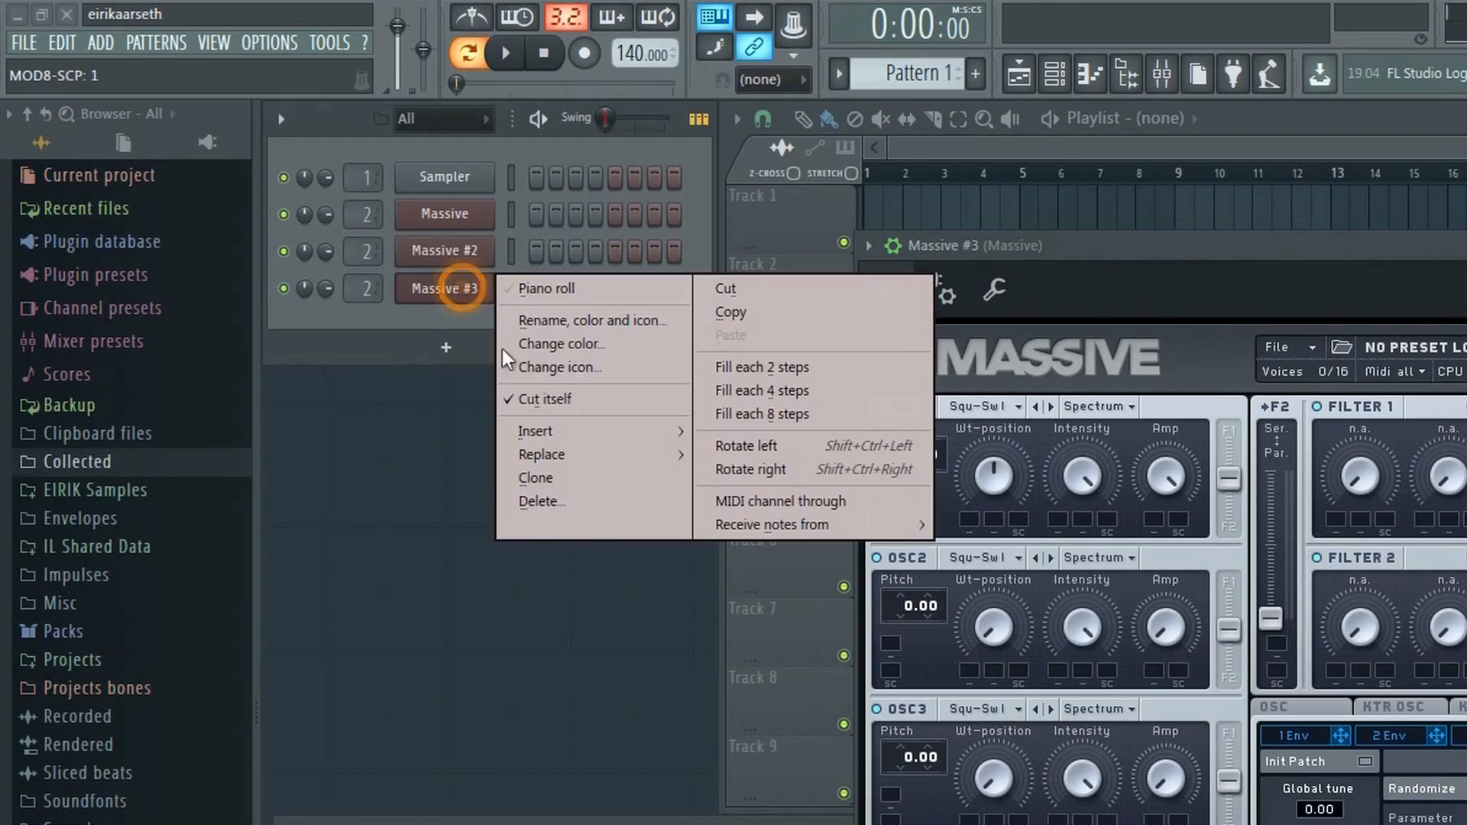
click(581, 483)
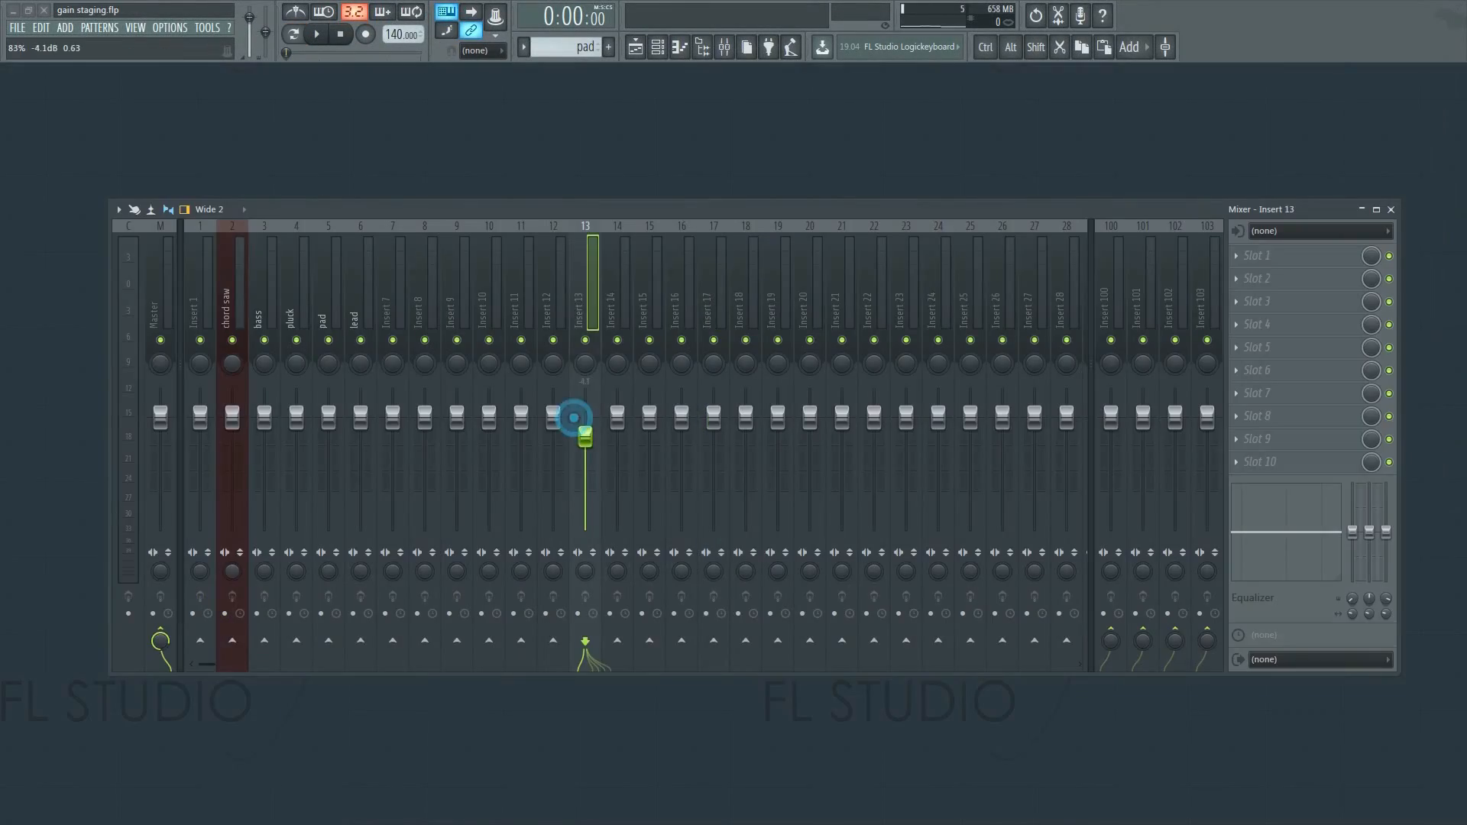
Try lowering the Insert 13 mixer fader and changing the chord saw channel's volume in the channel rack
drag(573, 418, 521, 426)
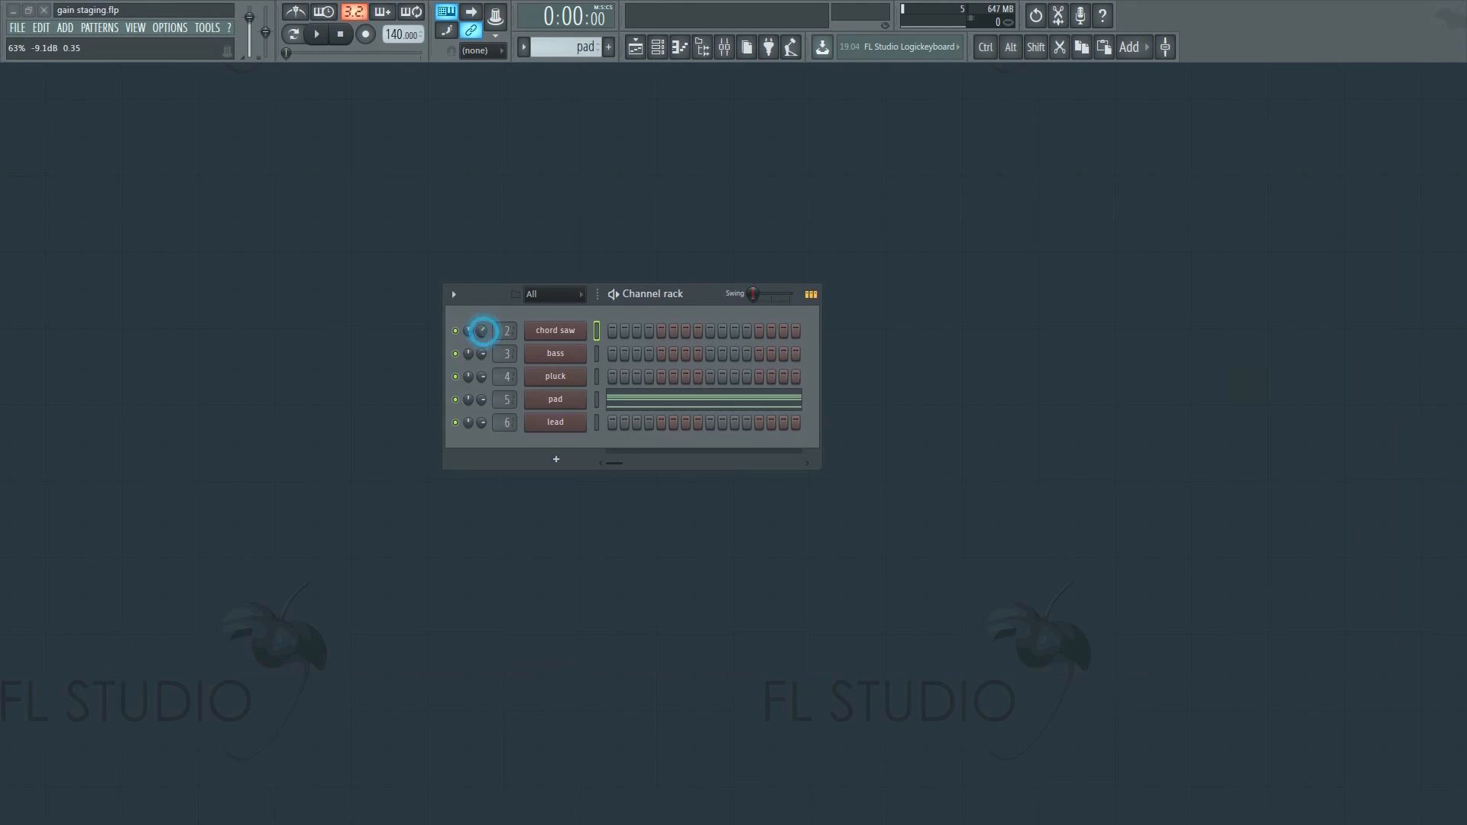
click(556, 399)
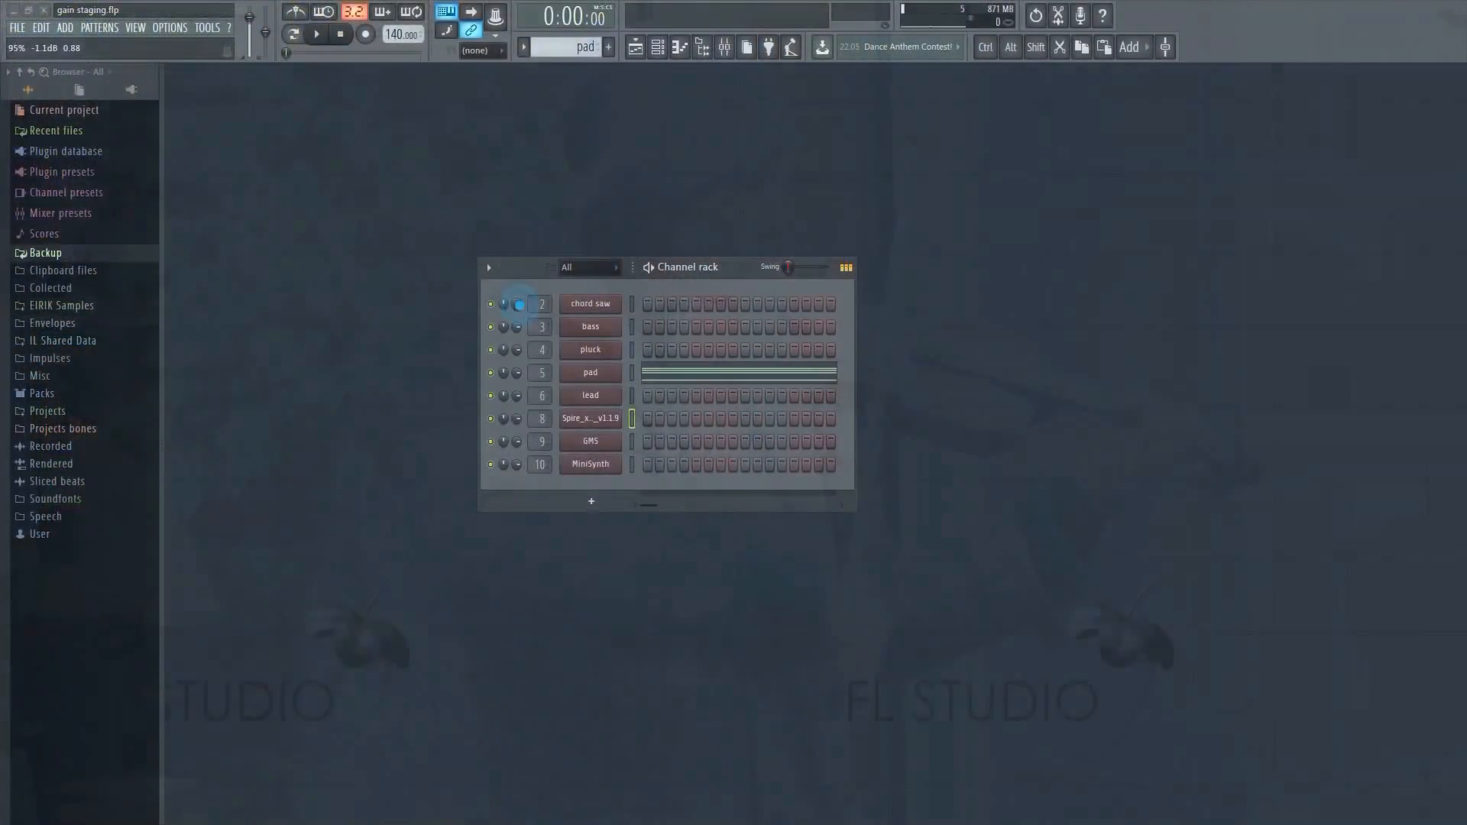
Raise the channel rack volume of all eight synth channels, from chord saw to MiniSynth, to 100%
drag(518, 326, 518, 352)
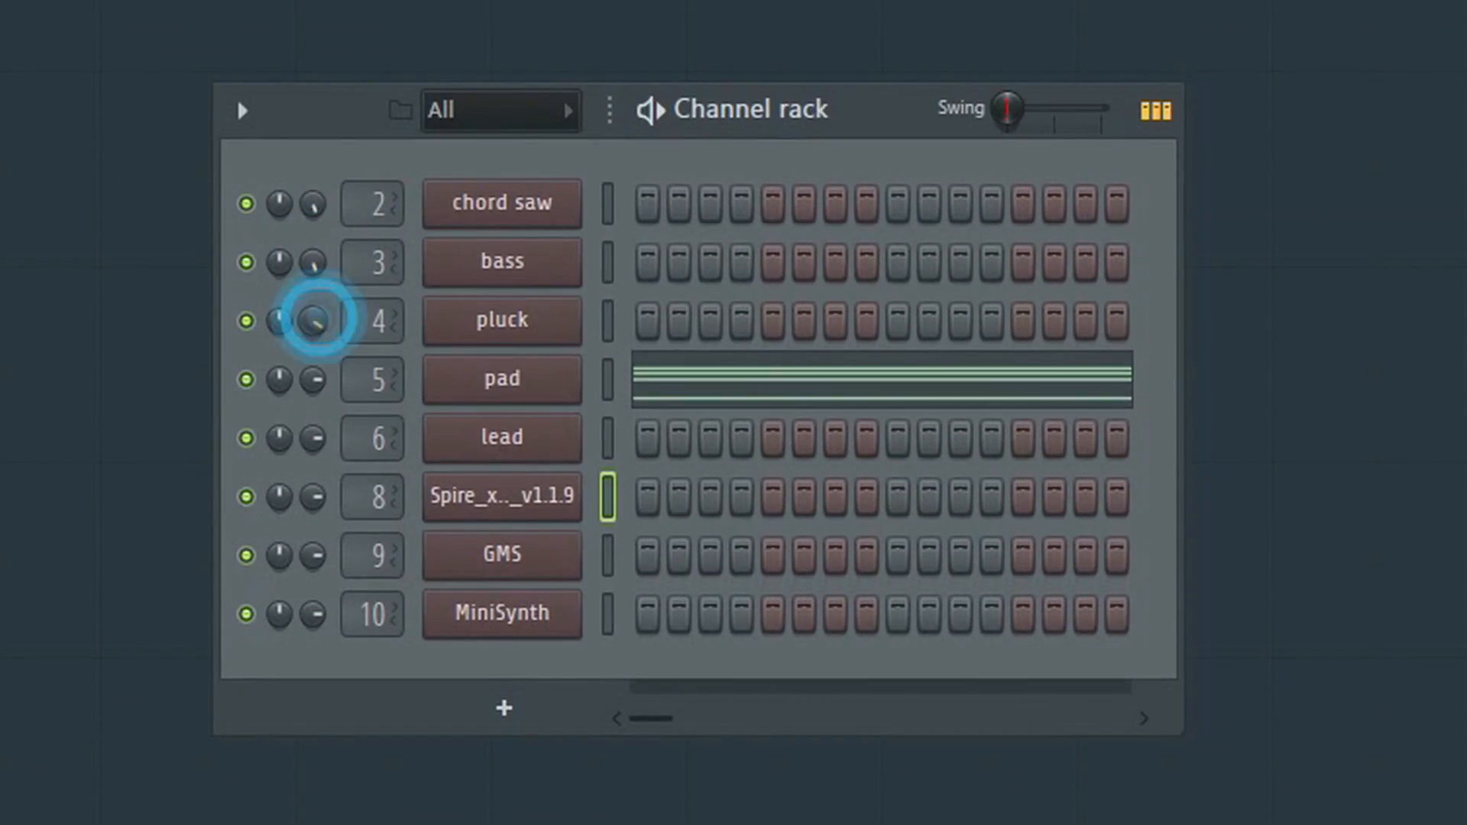
drag(314, 321, 320, 354)
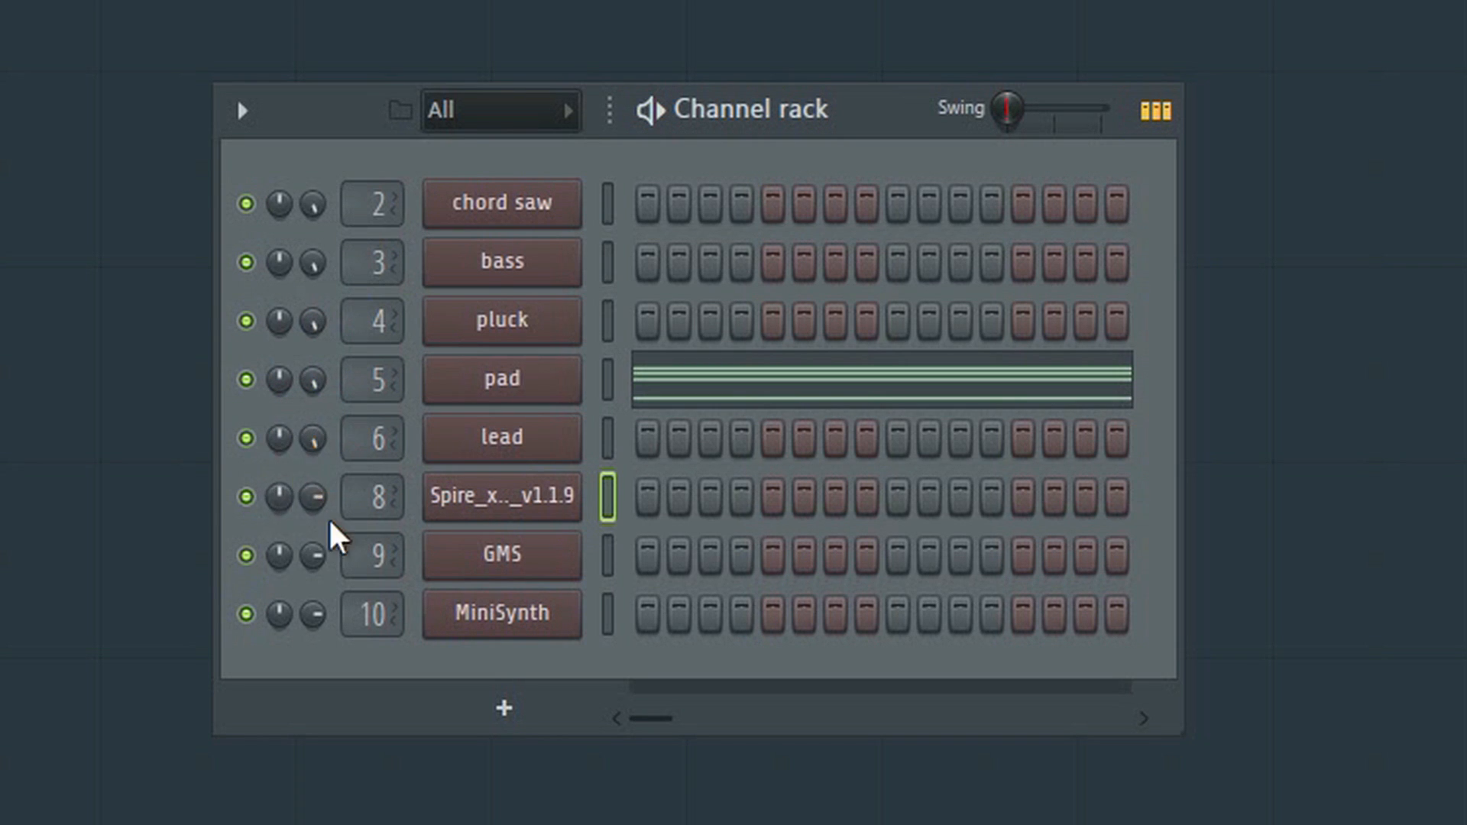
drag(311, 500, 311, 489)
drag(307, 558, 307, 551)
drag(314, 612, 314, 616)
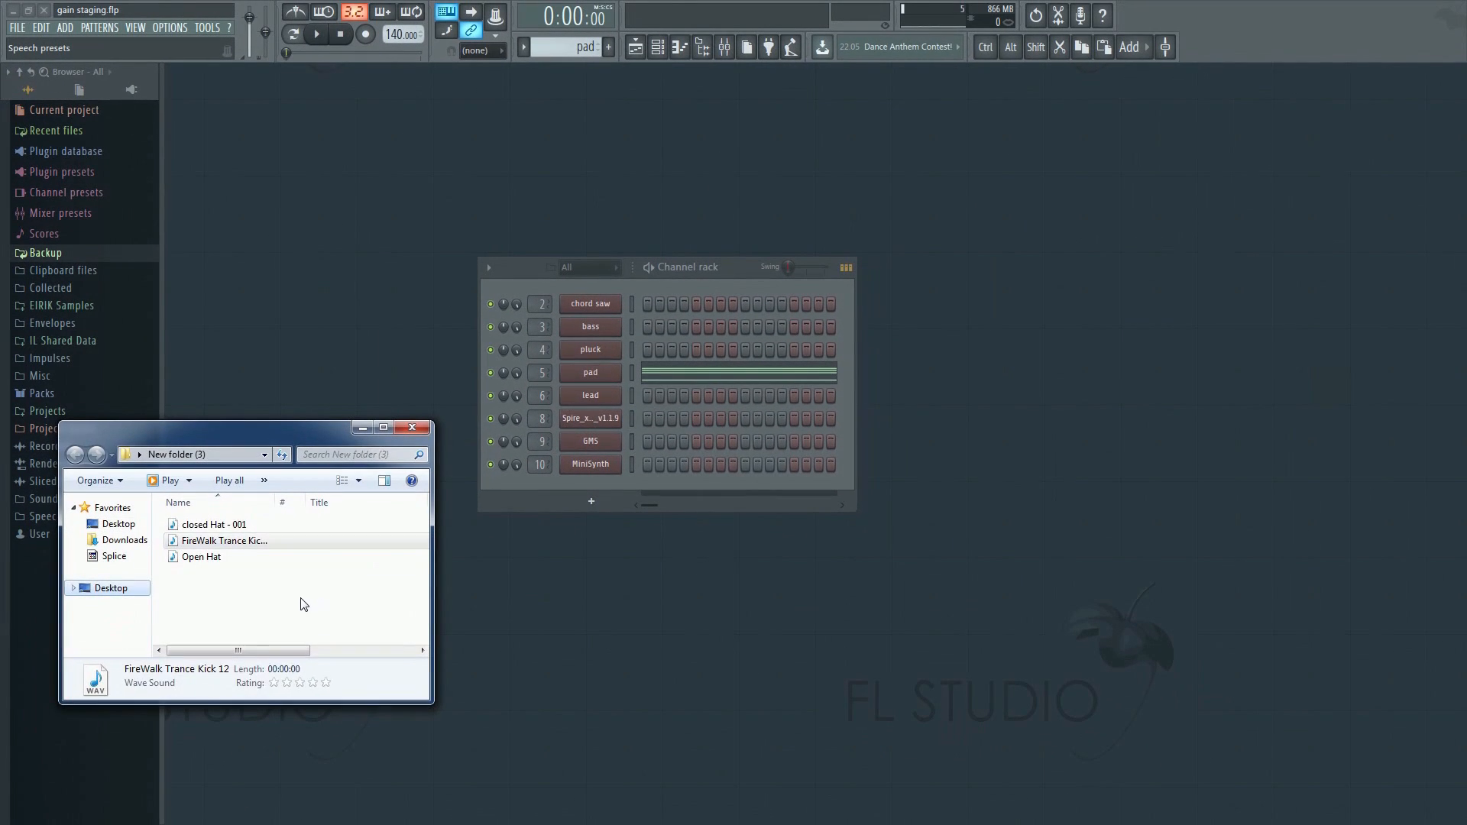
Load the FireWalk Trance Kick 12, Open Hat and closed Hat - 001 samples from the file folder into the channel rack
drag(296, 596, 385, 541)
drag(574, 495, 595, 489)
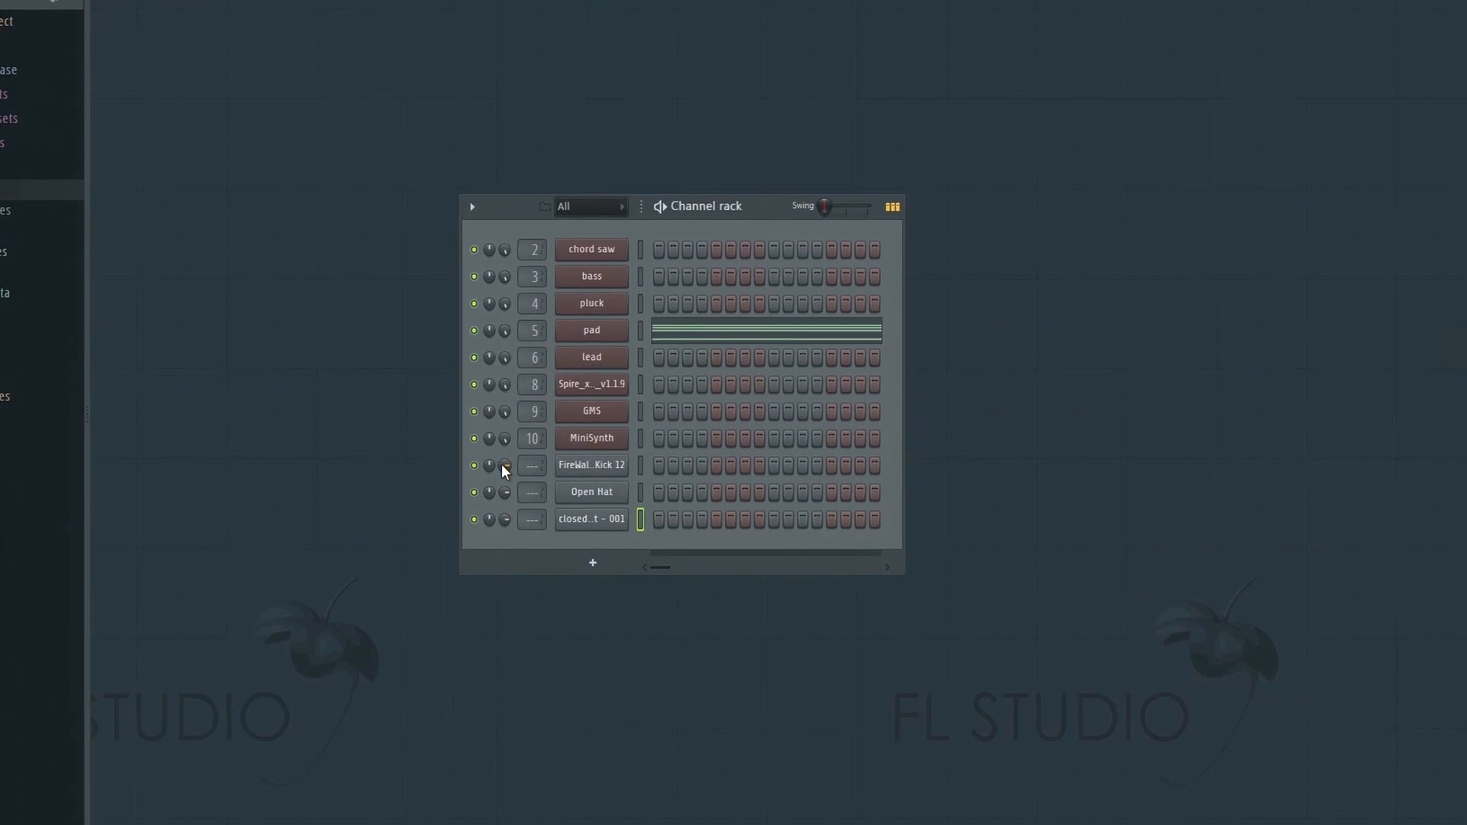
Reset the channel volumes of the kick, Open Hat and closed hat samples, and open the kick and Open Hat channel settings
right_click(492, 443)
click(521, 458)
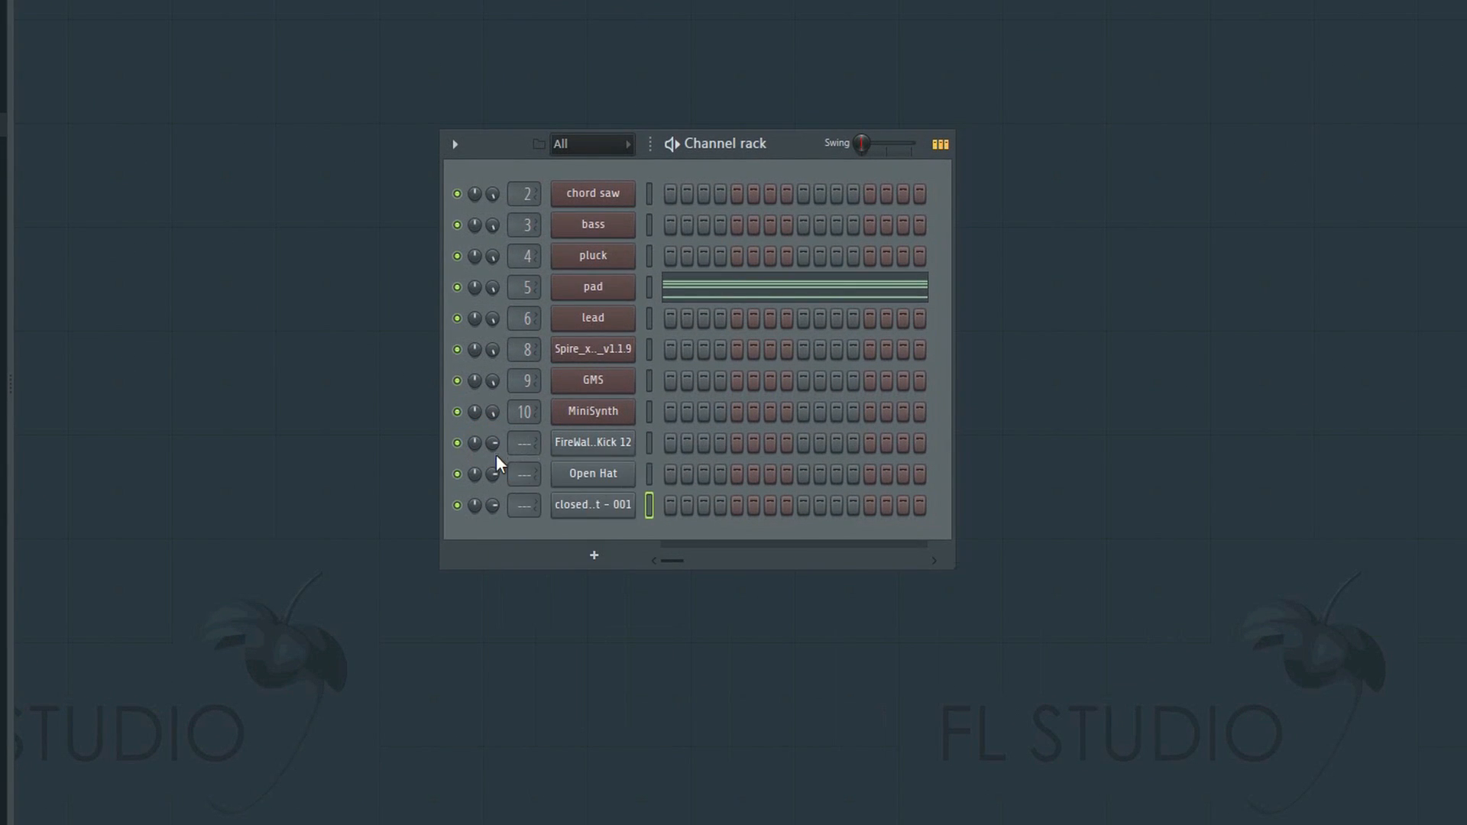
right_click(493, 474)
click(516, 490)
right_click(493, 507)
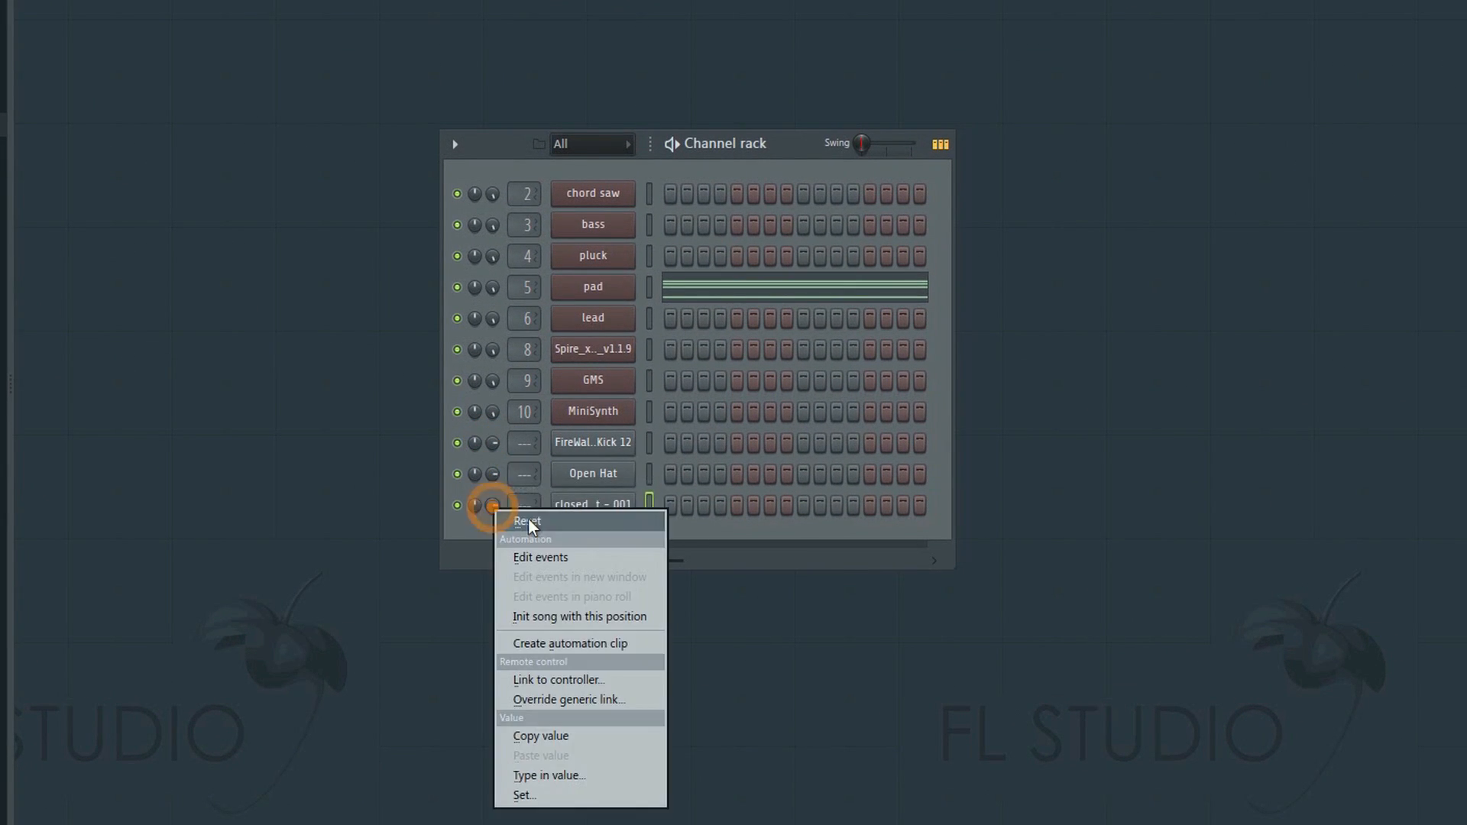
click(529, 520)
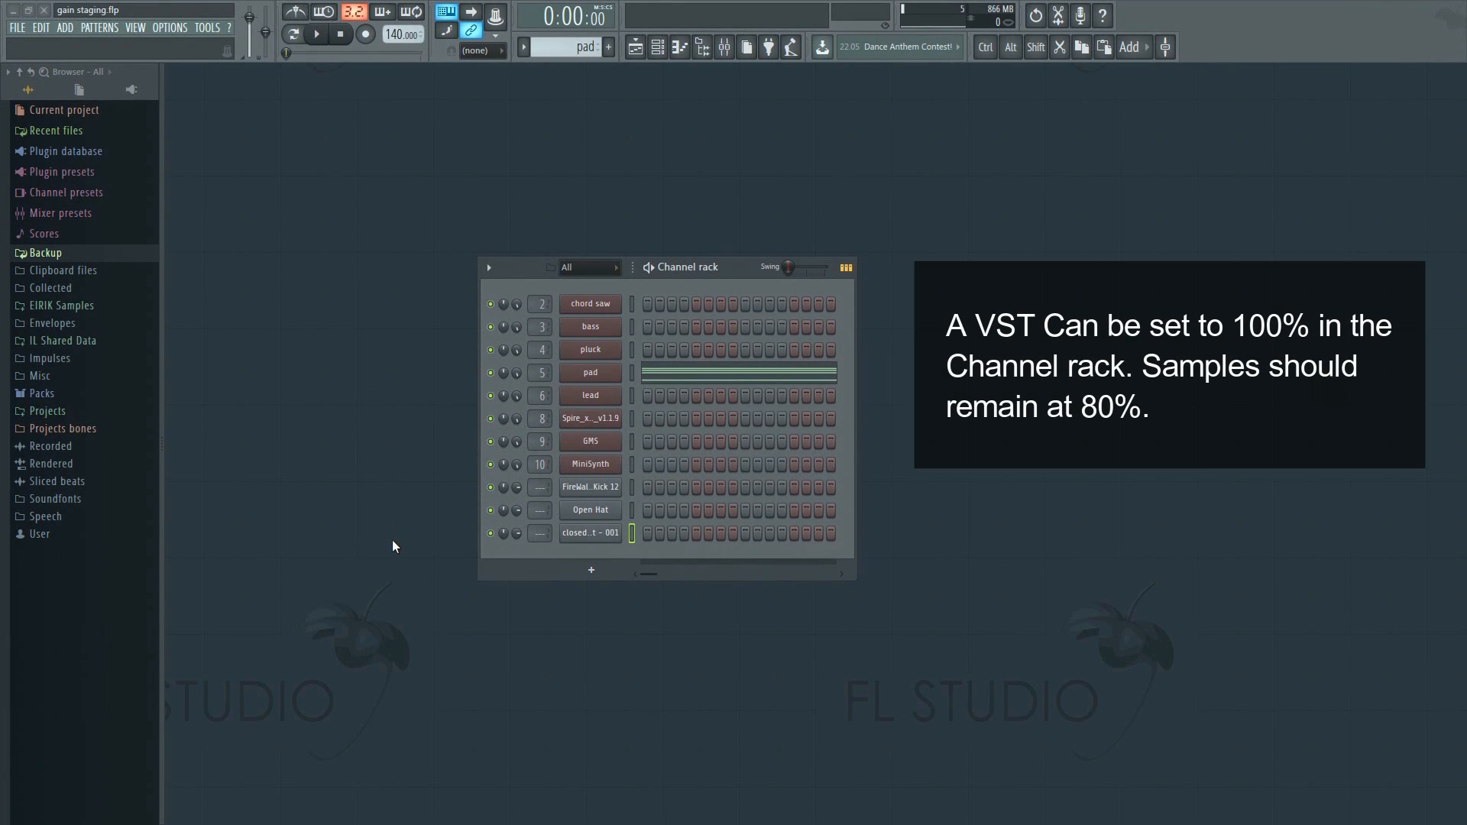
click(591, 487)
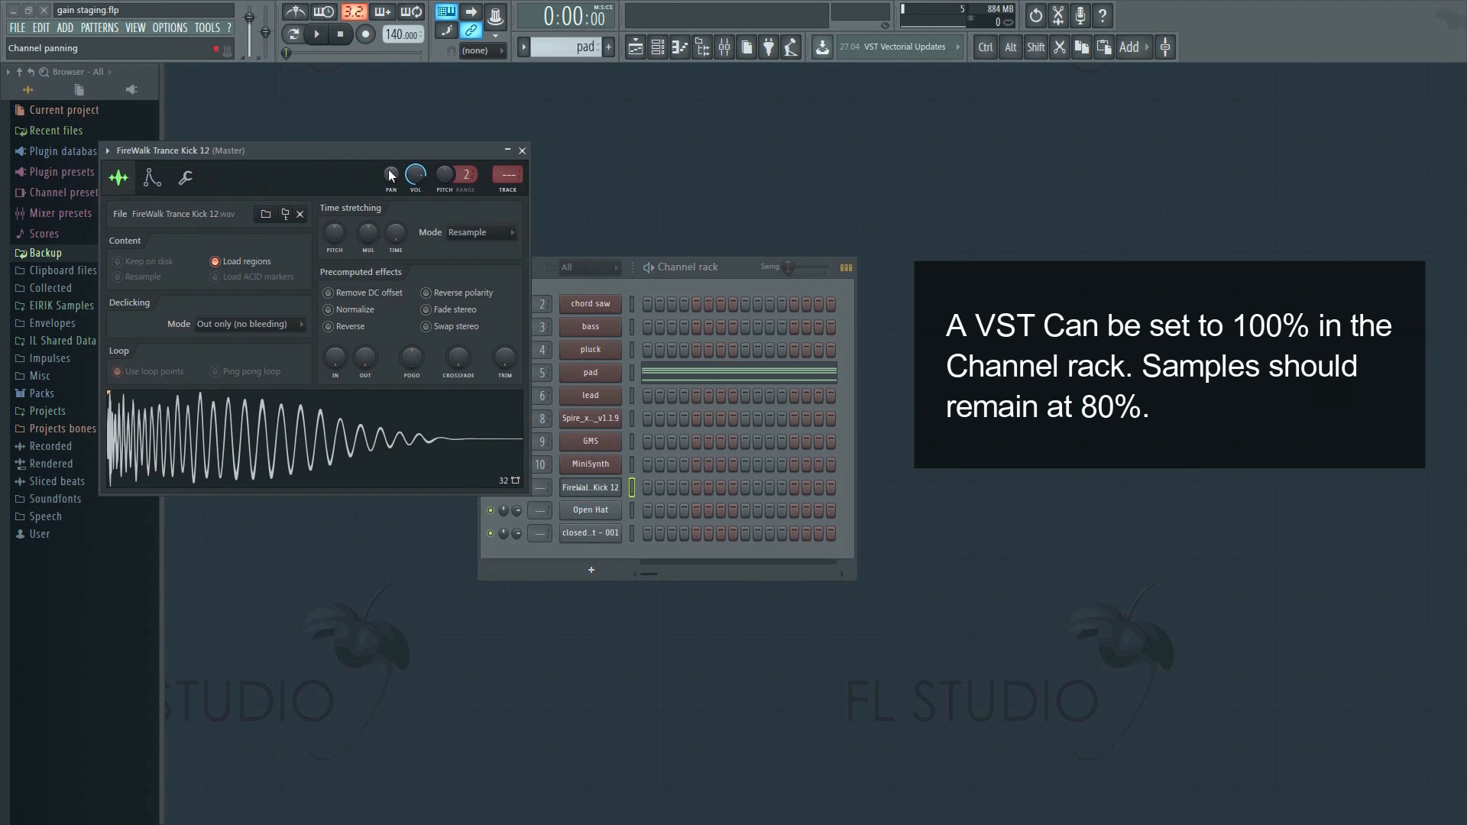
click(591, 512)
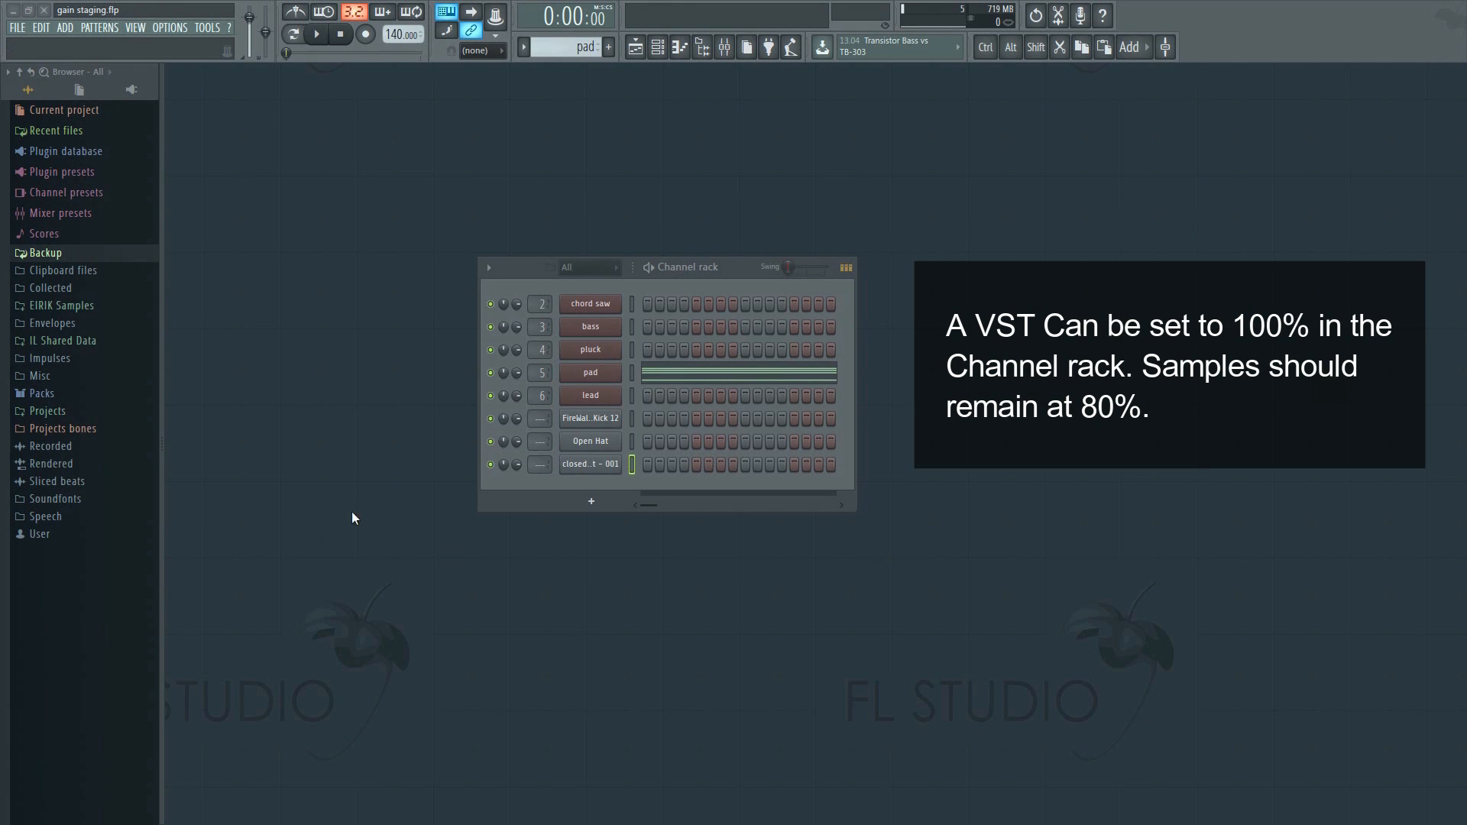
Delete the closed hat, Open Hat and FireWalk kick sample channels from the channel rack
right_click(591, 462)
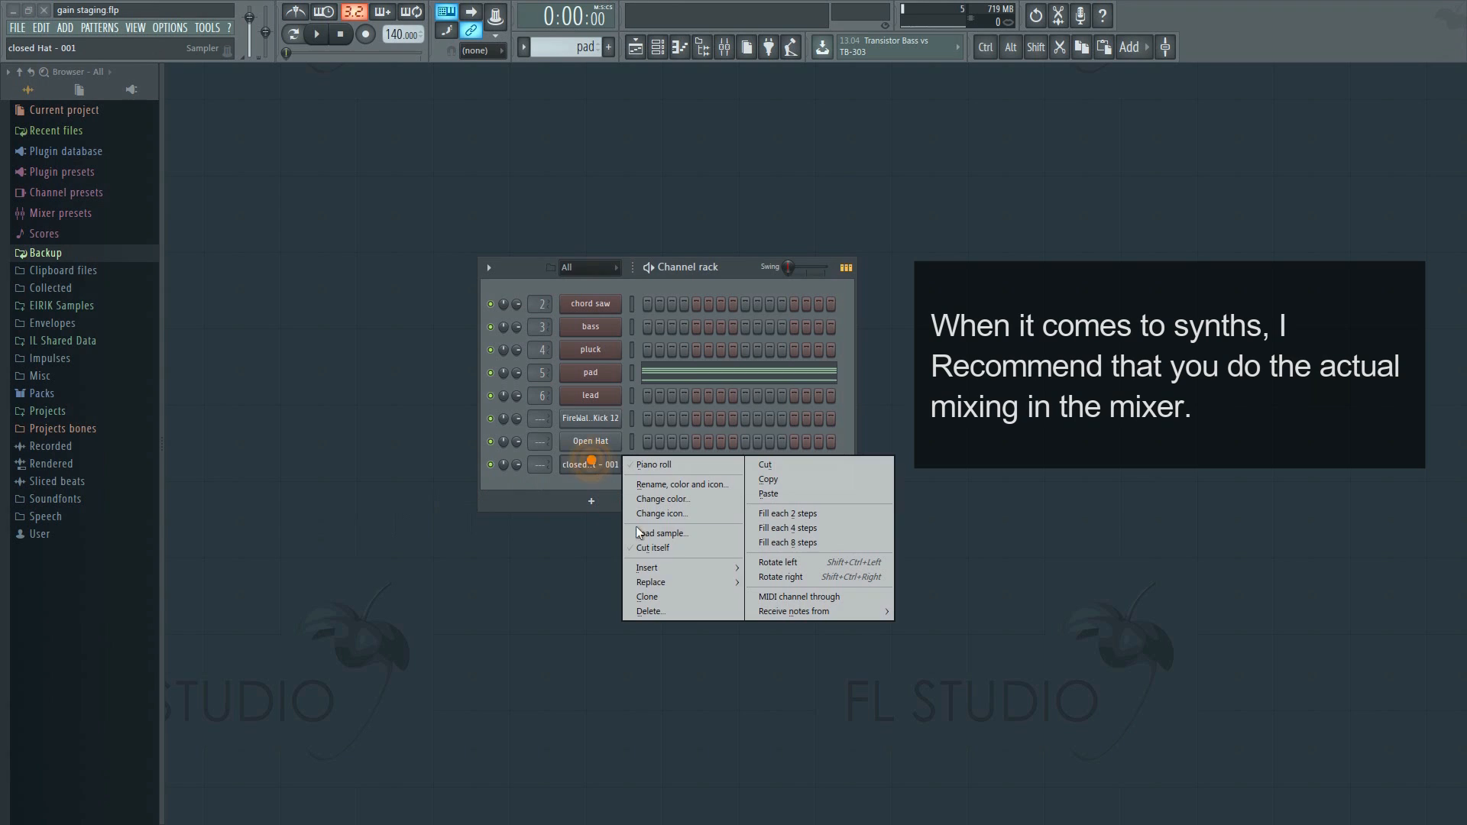
click(650, 611)
click(804, 460)
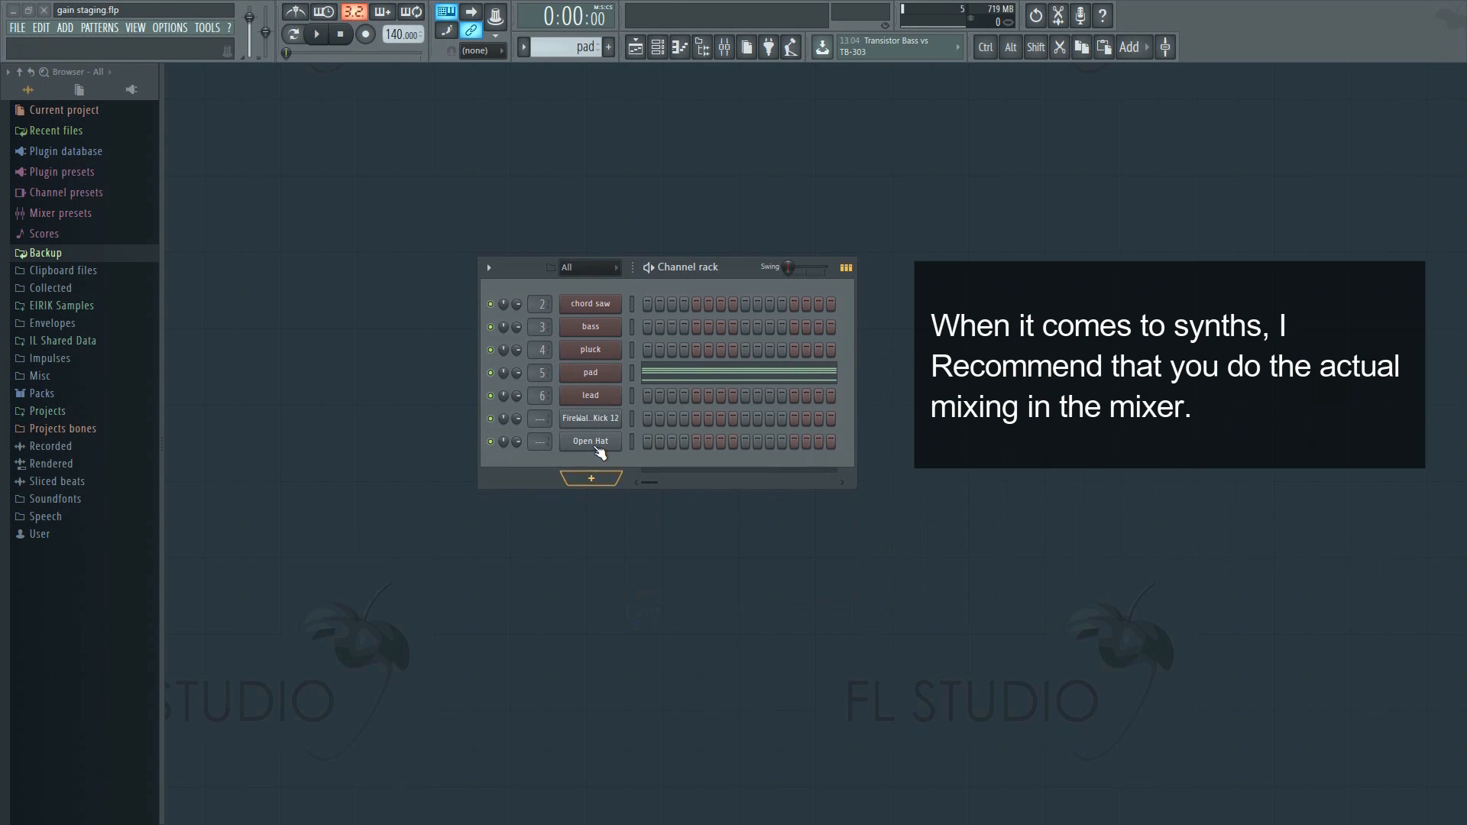
right_click(590, 442)
click(672, 587)
click(808, 460)
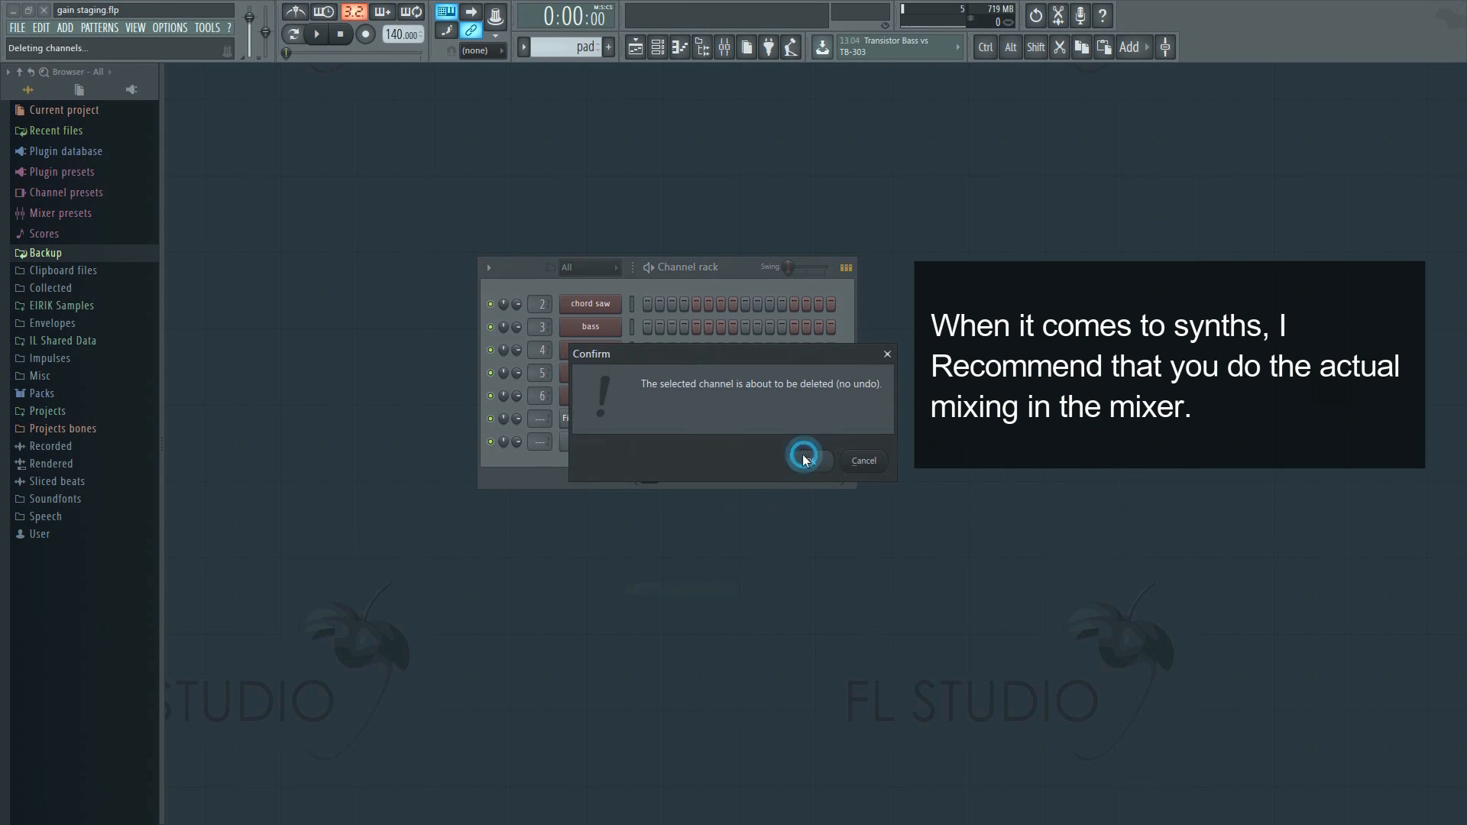
right_click(591, 418)
click(663, 566)
click(804, 460)
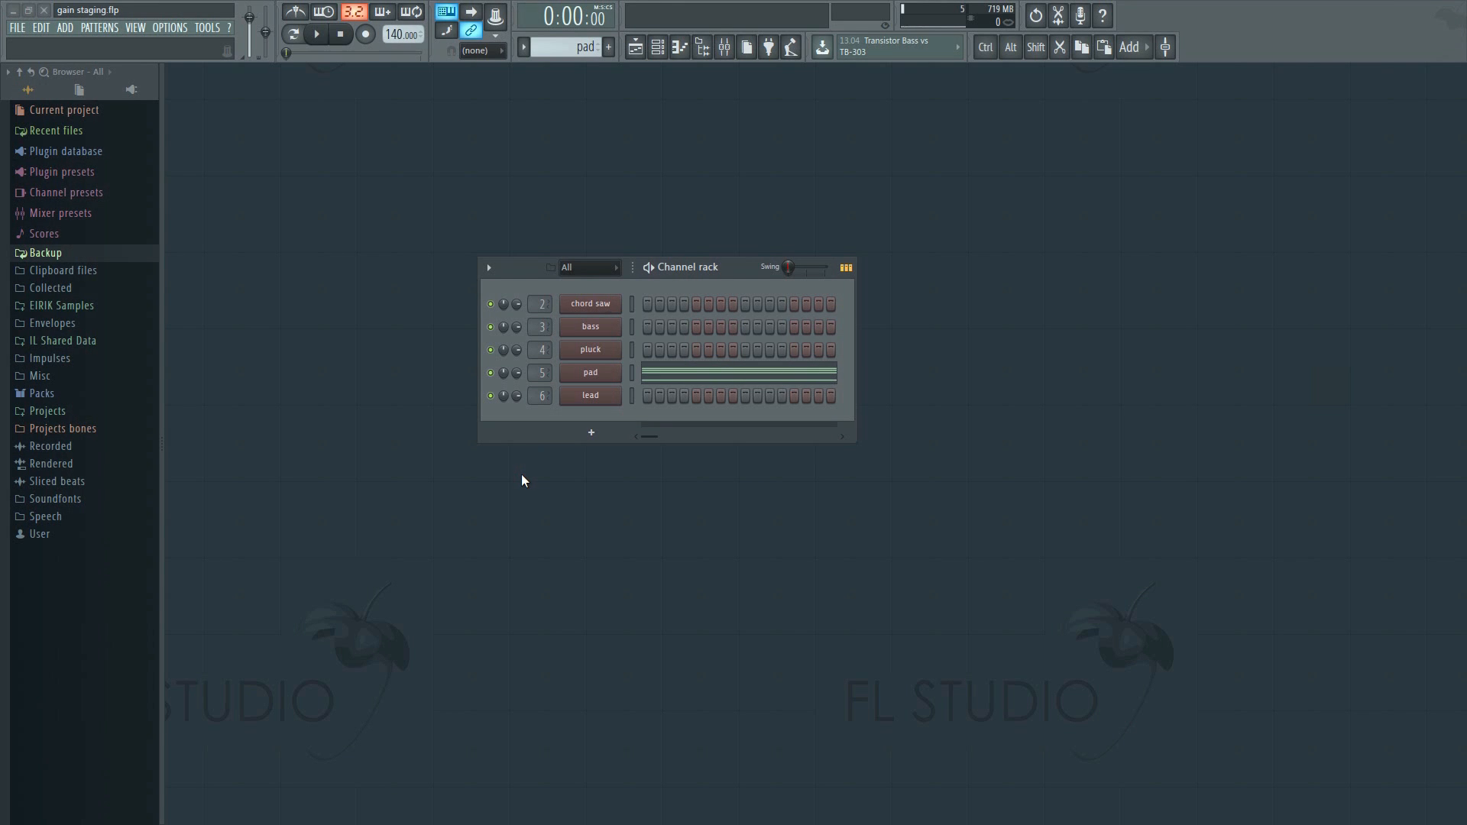
Open the chord saw channel's Massive synth and raise its master volume
click(602, 304)
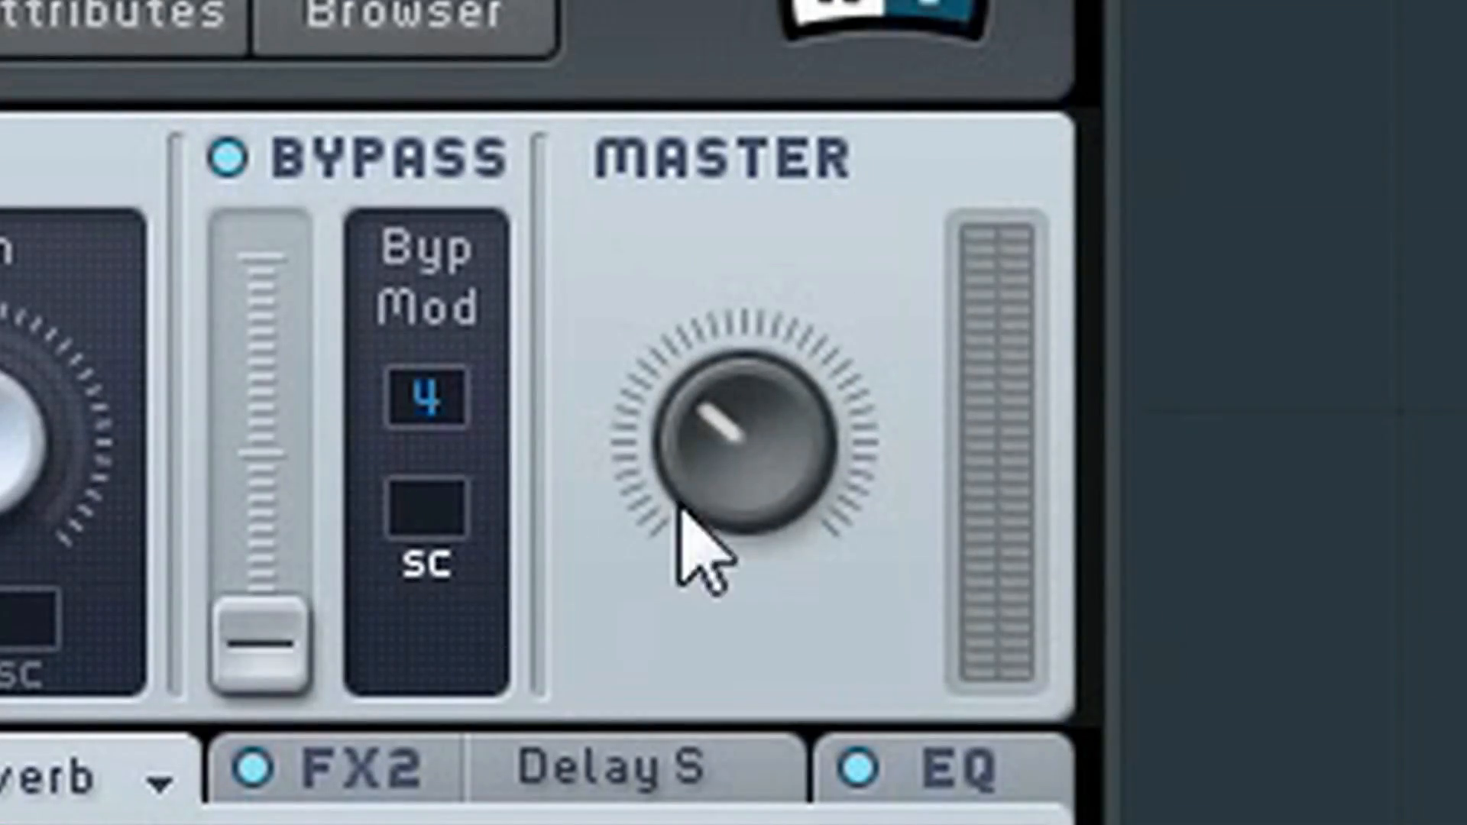
drag(773, 459, 949, 39)
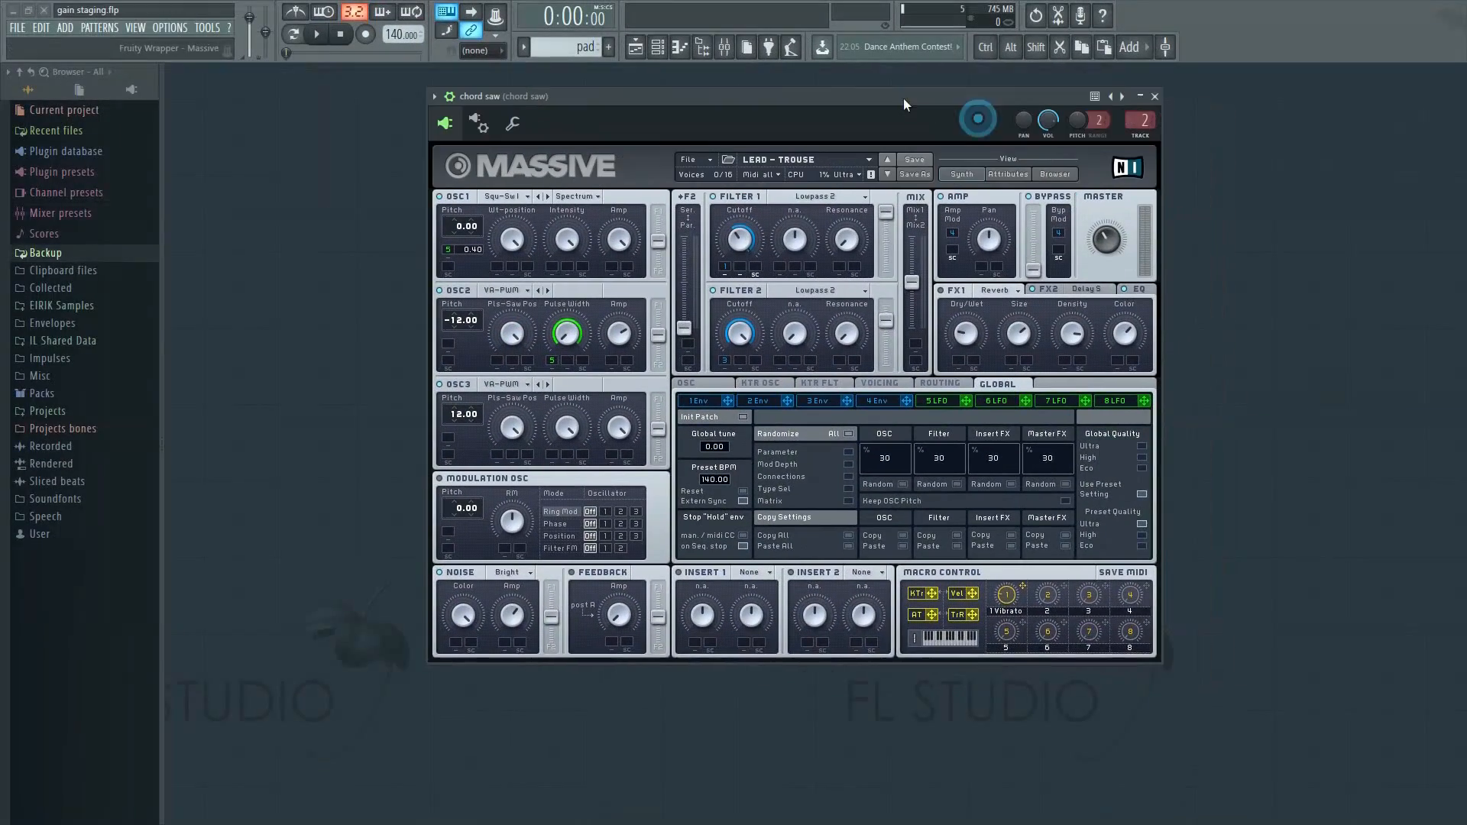
Show the full mixer and arrange it together with the chord saw's Massive window in front
drag(903, 97, 852, 87)
click(725, 47)
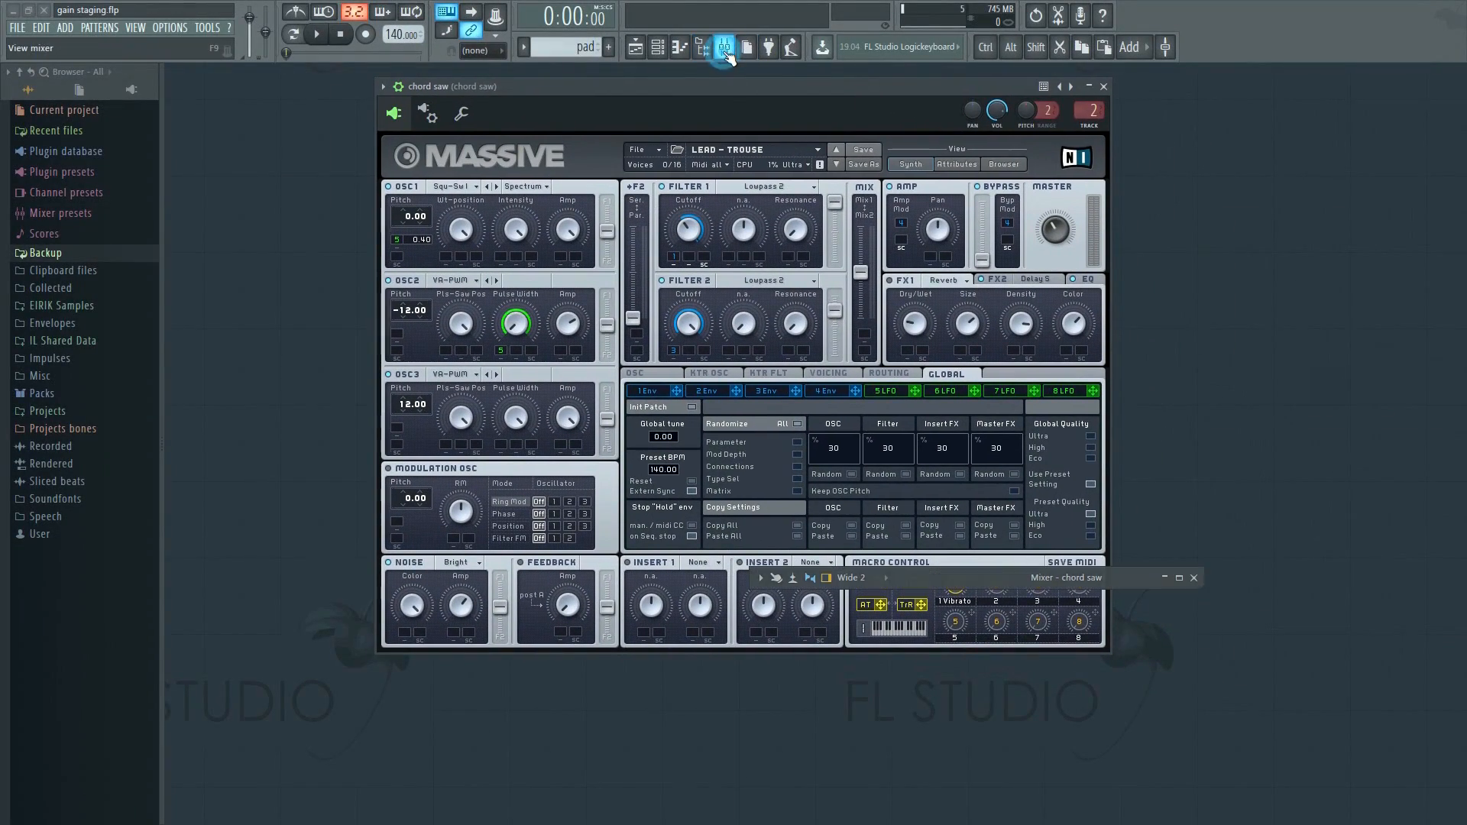
double_click(919, 579)
drag(355, 609, 164, 633)
click(726, 98)
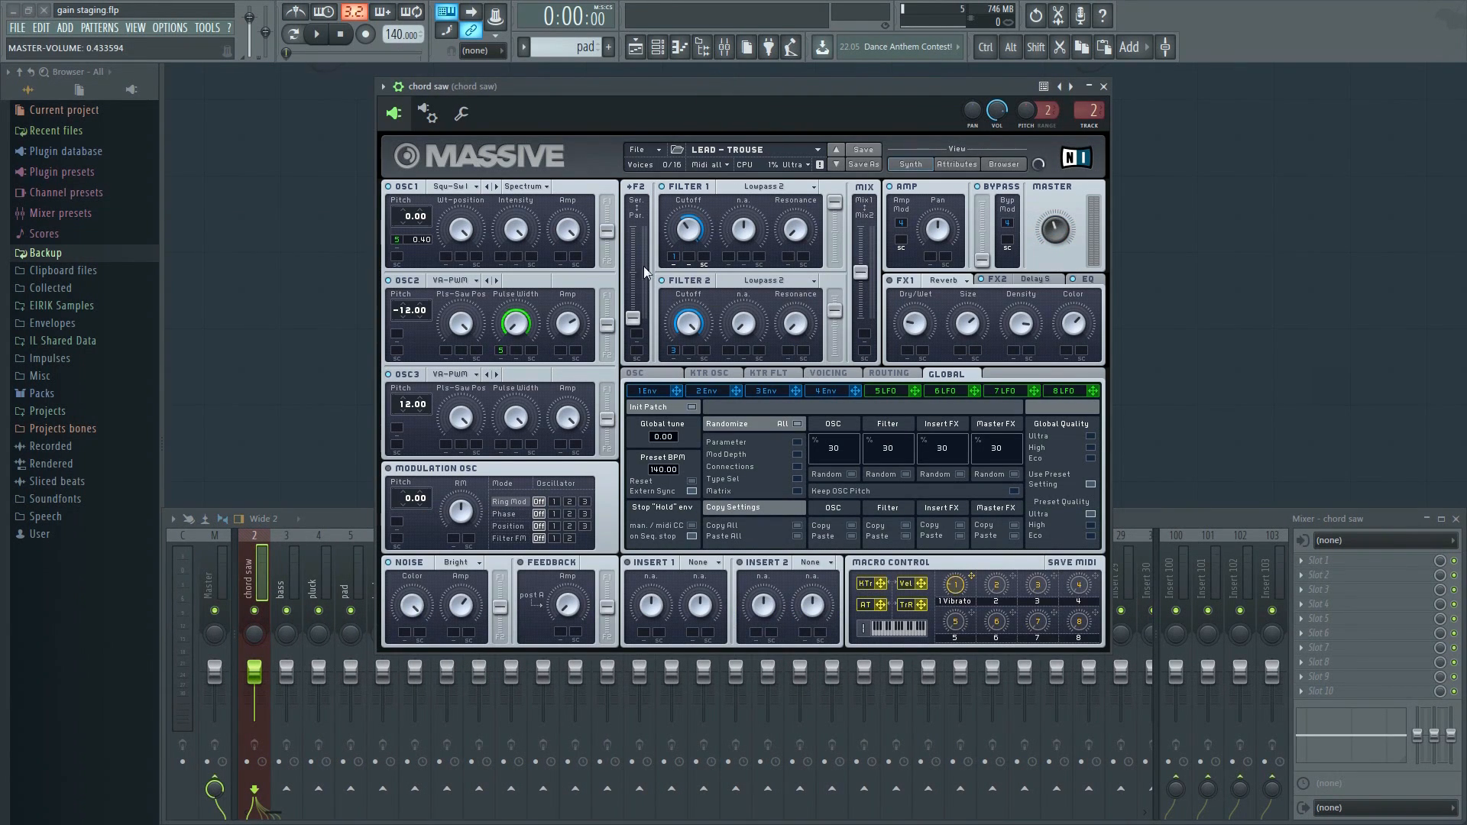
Solo the chord saw mixer track and adjust Massive's master volume during playback
right_click(273, 627)
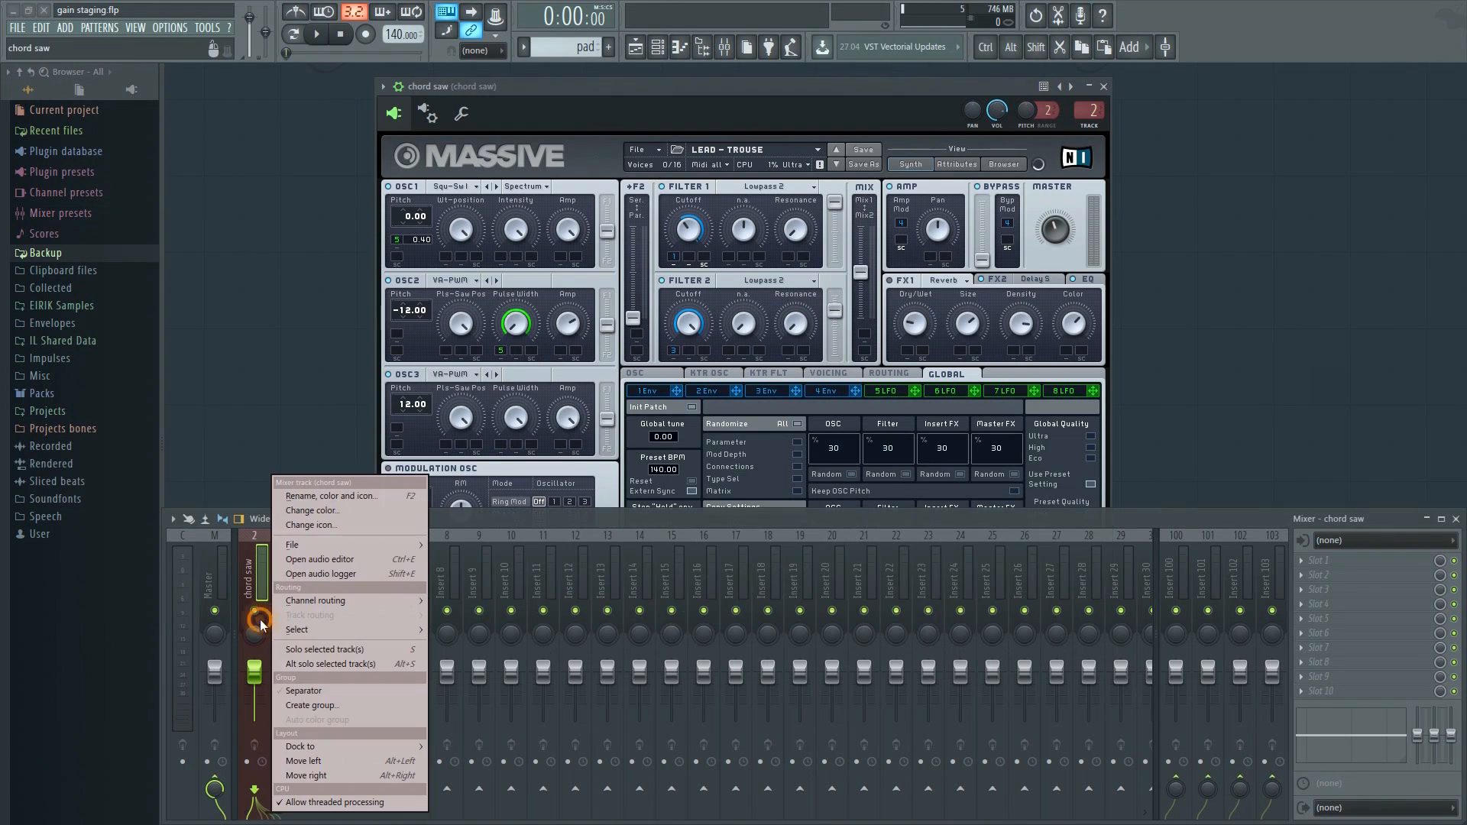
click(256, 609)
key(space)
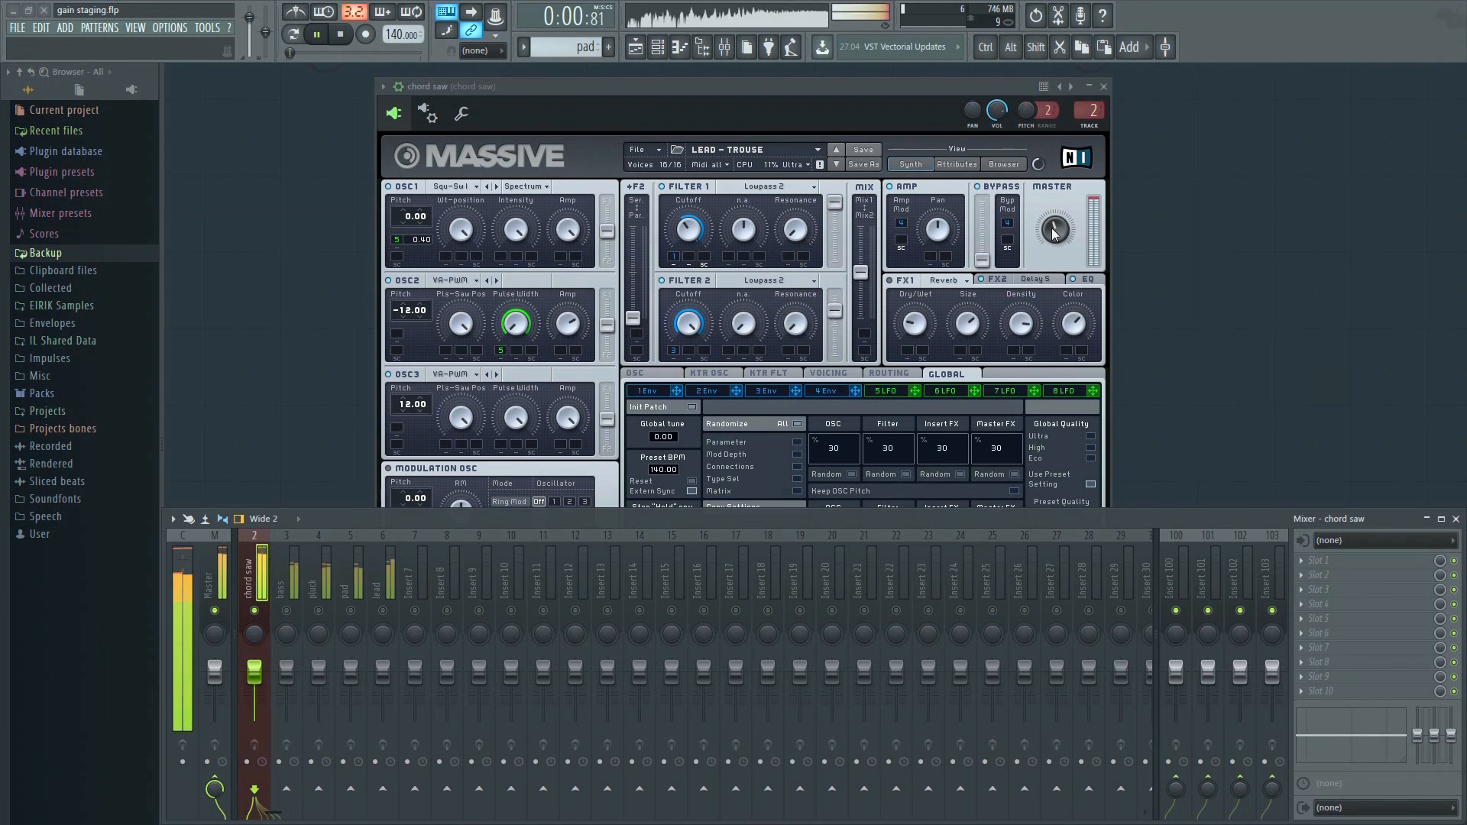
click(1053, 233)
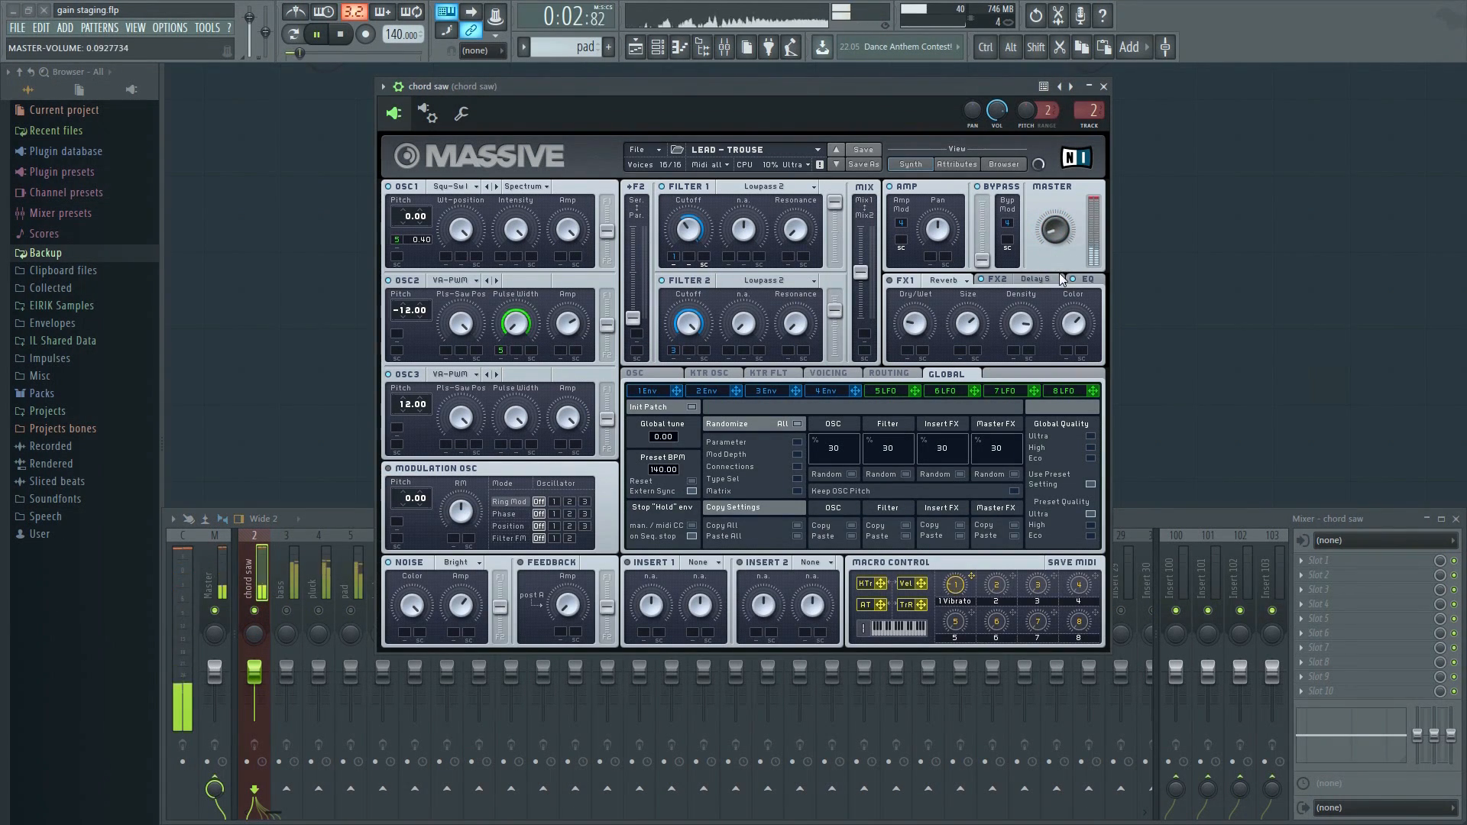
drag(1059, 237, 1097, 135)
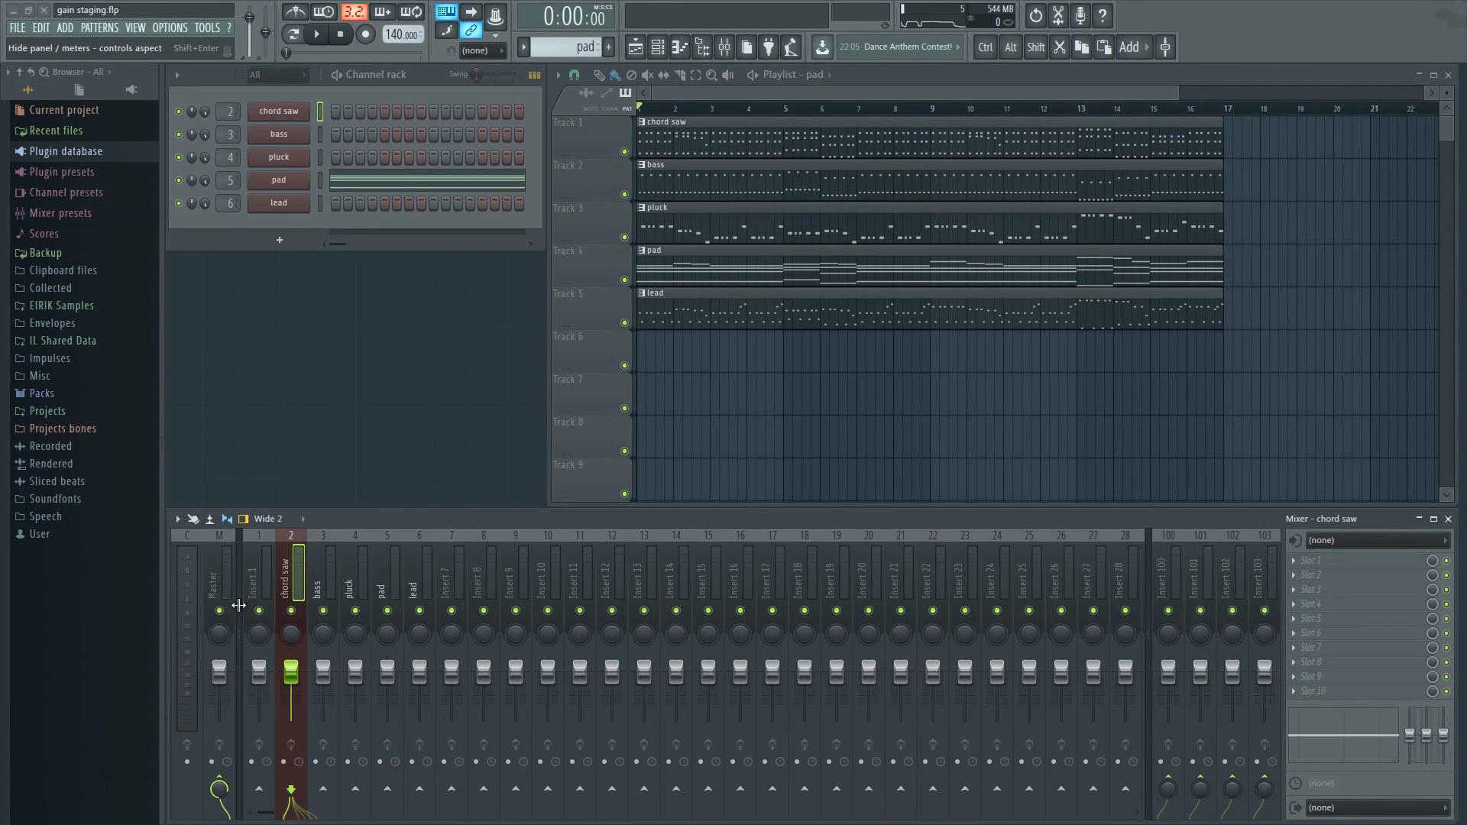
Load the SPAN analyzer into the last effect slot of the Master mixer track
click(225, 586)
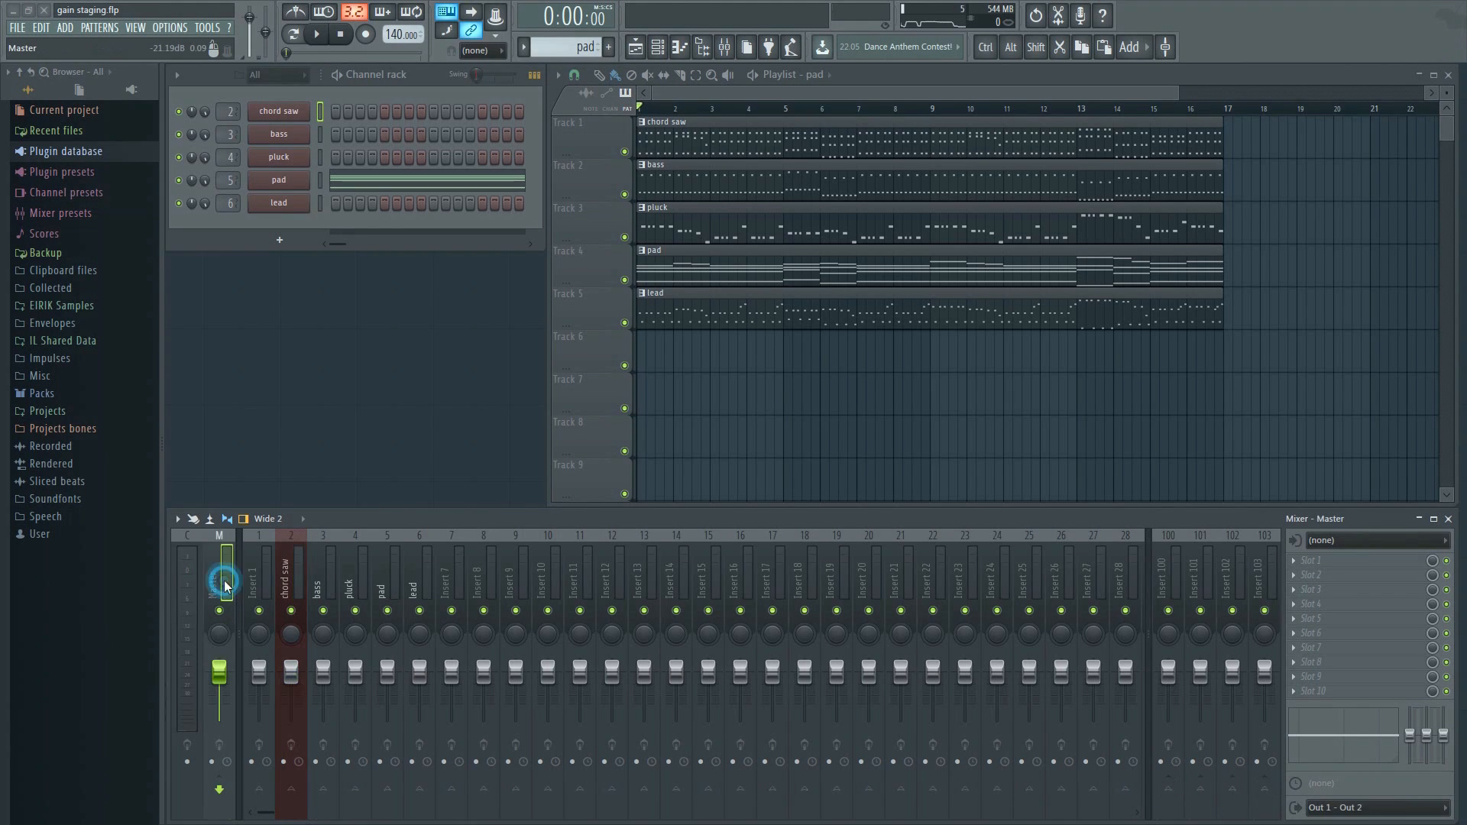
click(1294, 693)
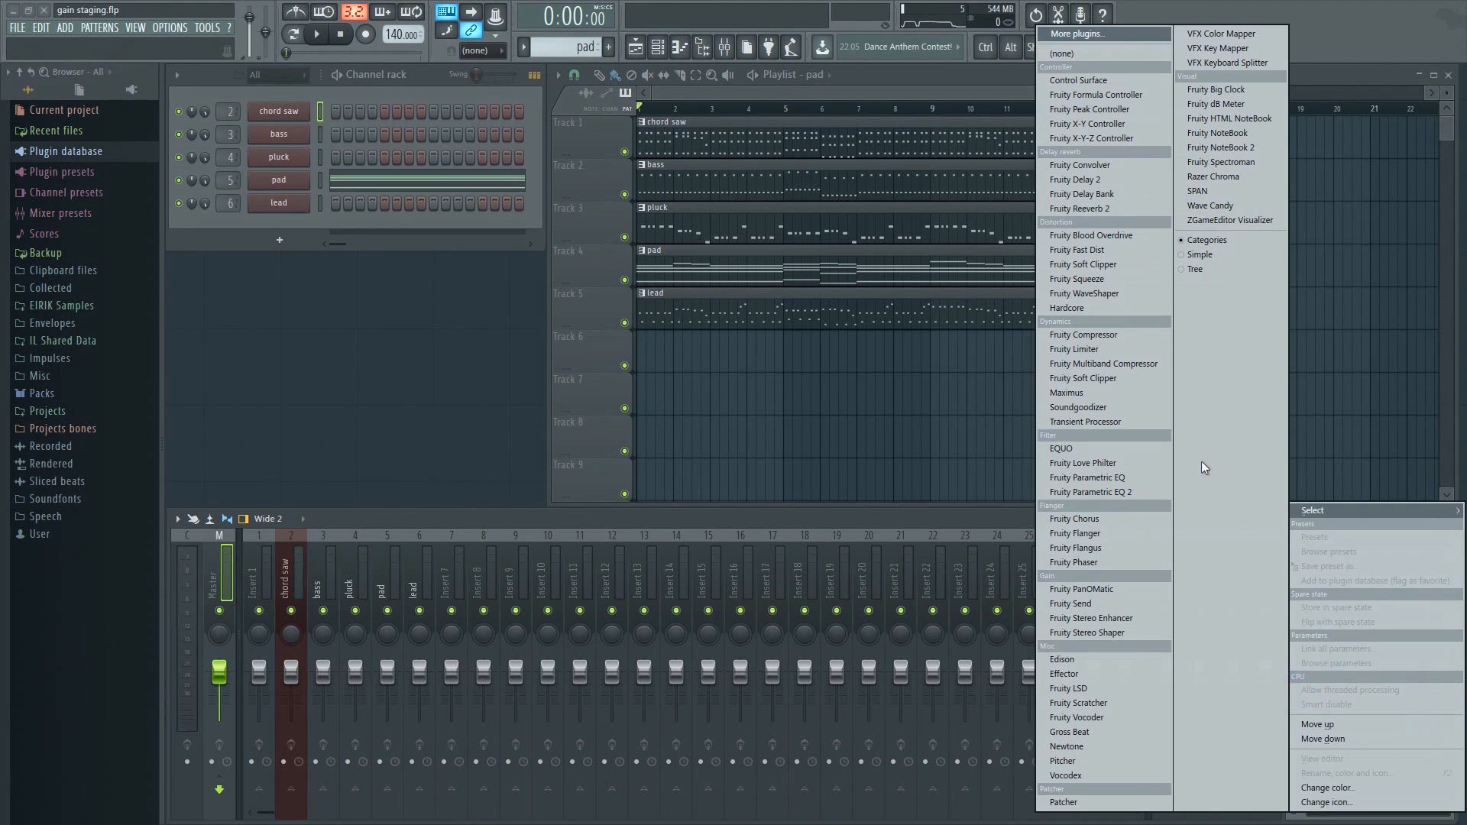
click(1226, 191)
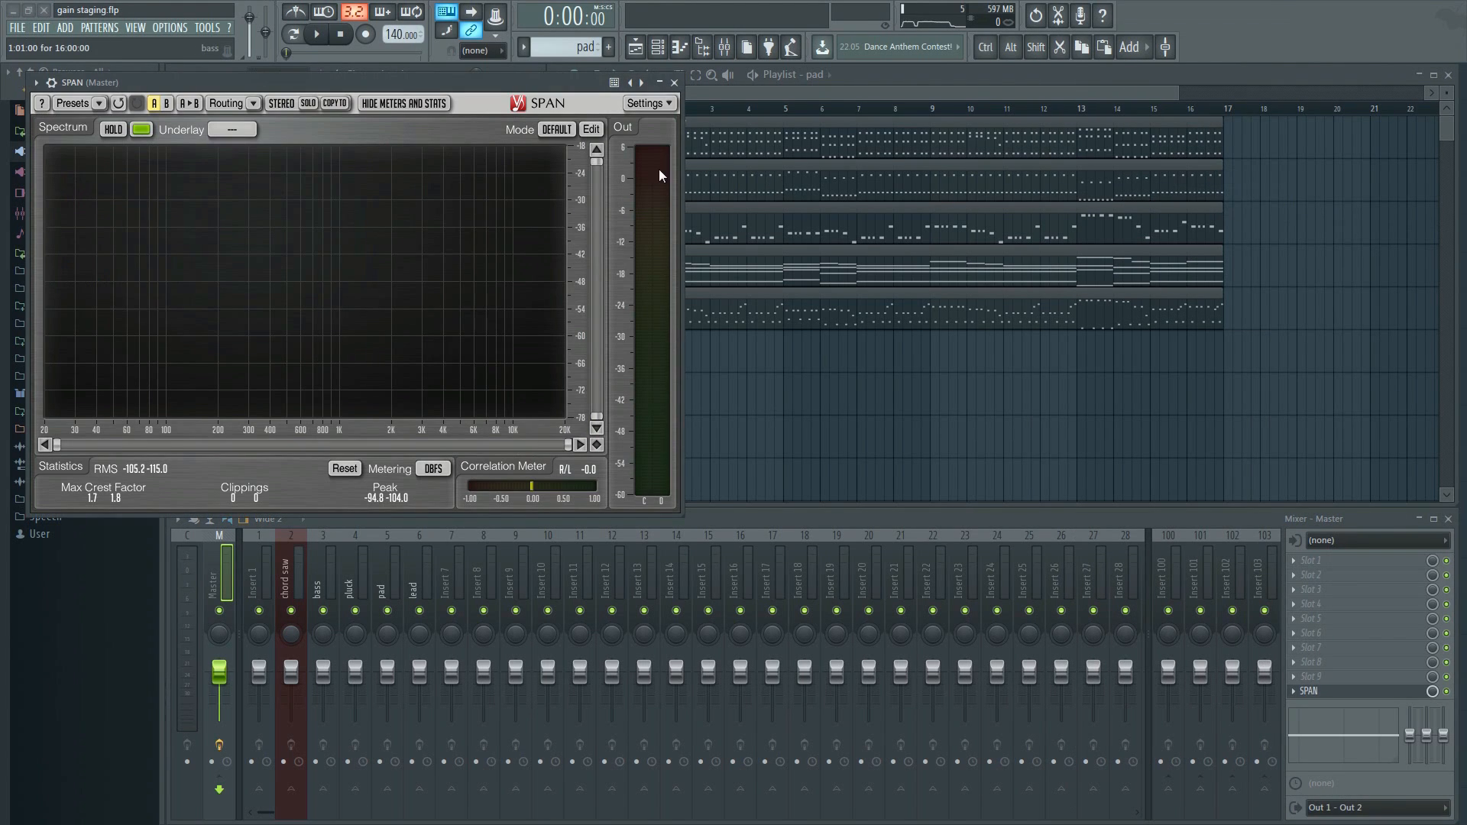
Open the chord saw channel's Massive beside SPAN and solo the chord saw mixer track
click(529, 68)
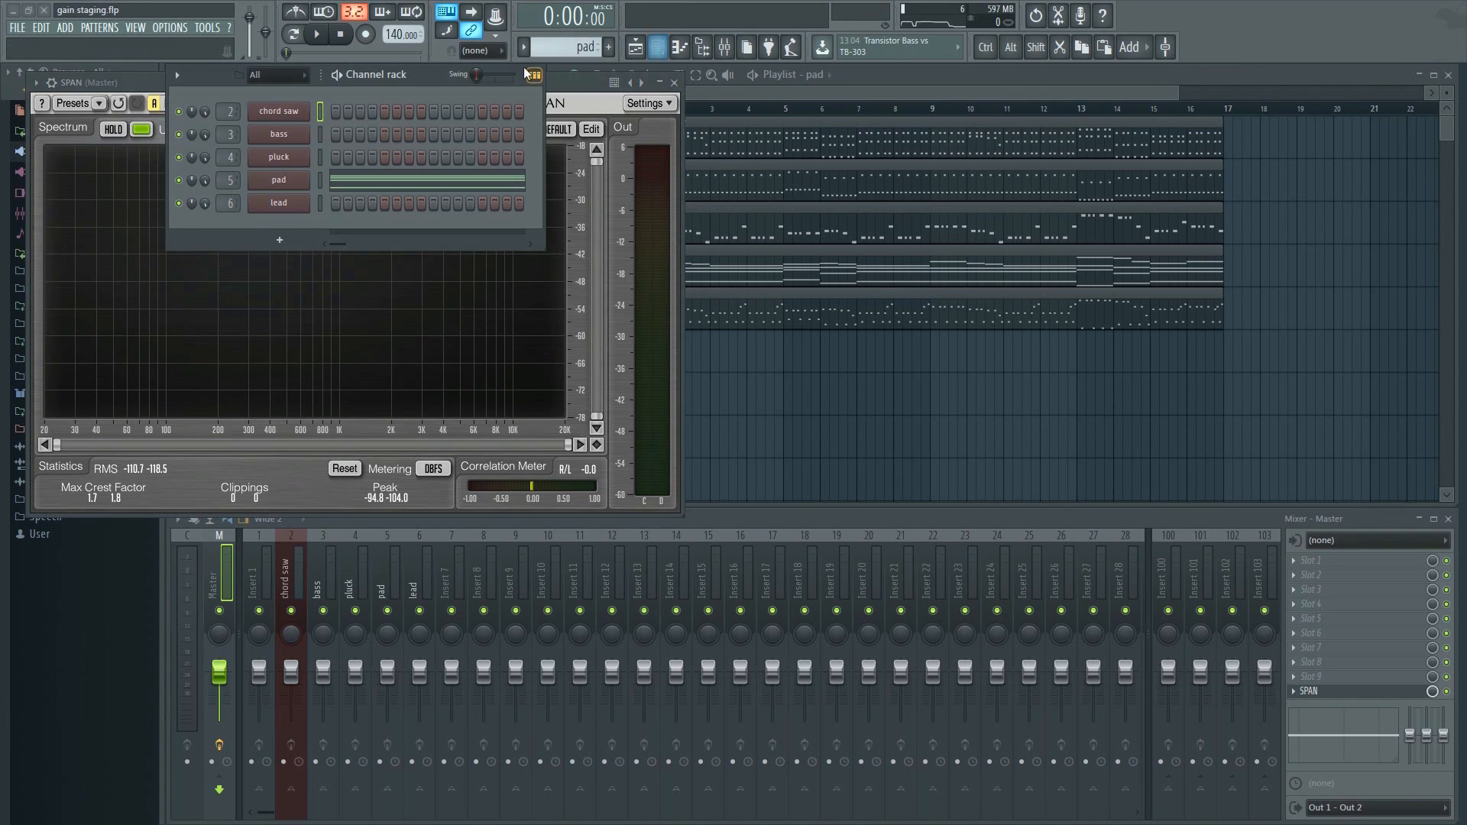
click(279, 112)
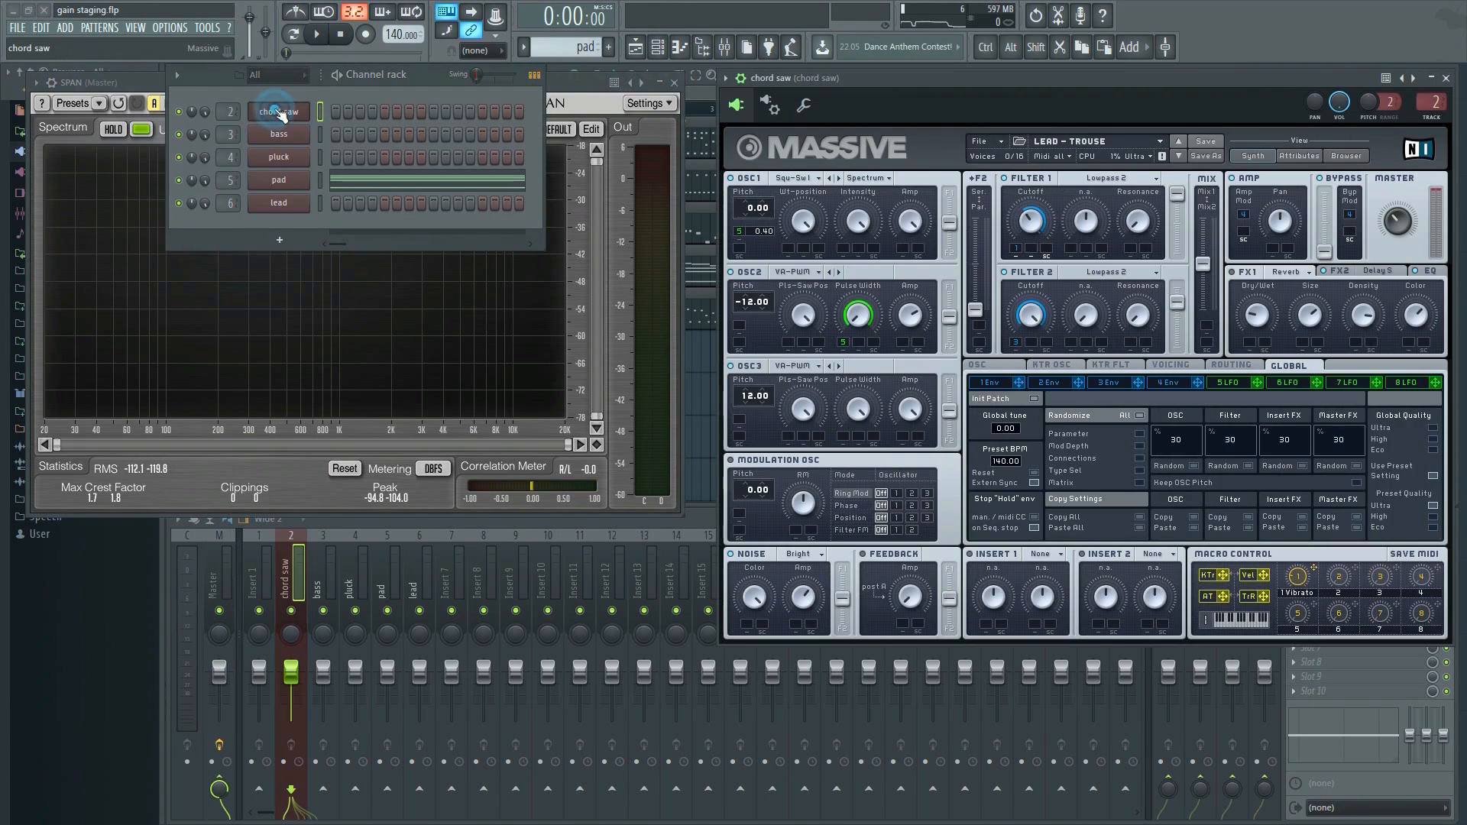
key(F6)
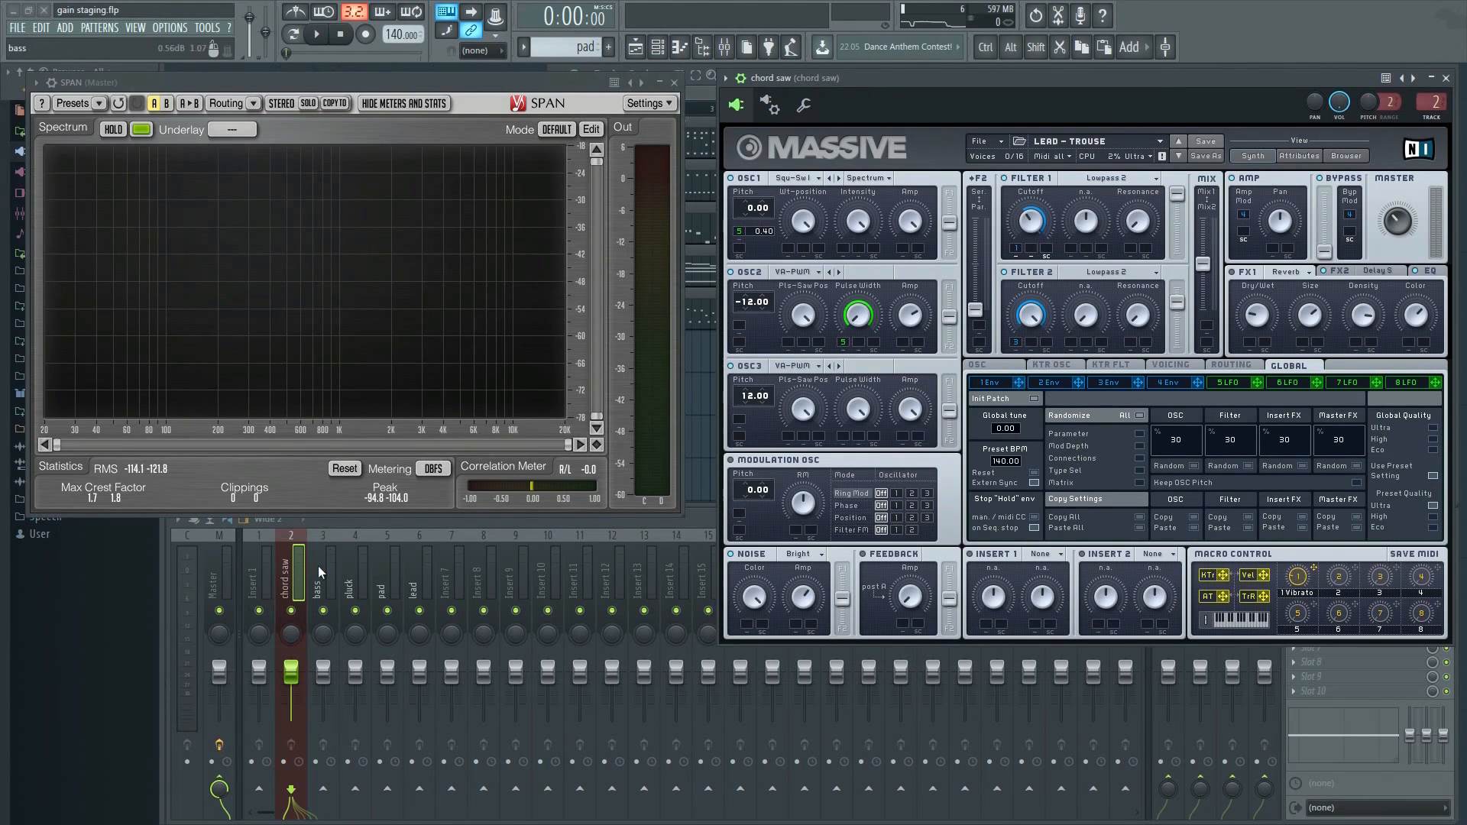
click(298, 619)
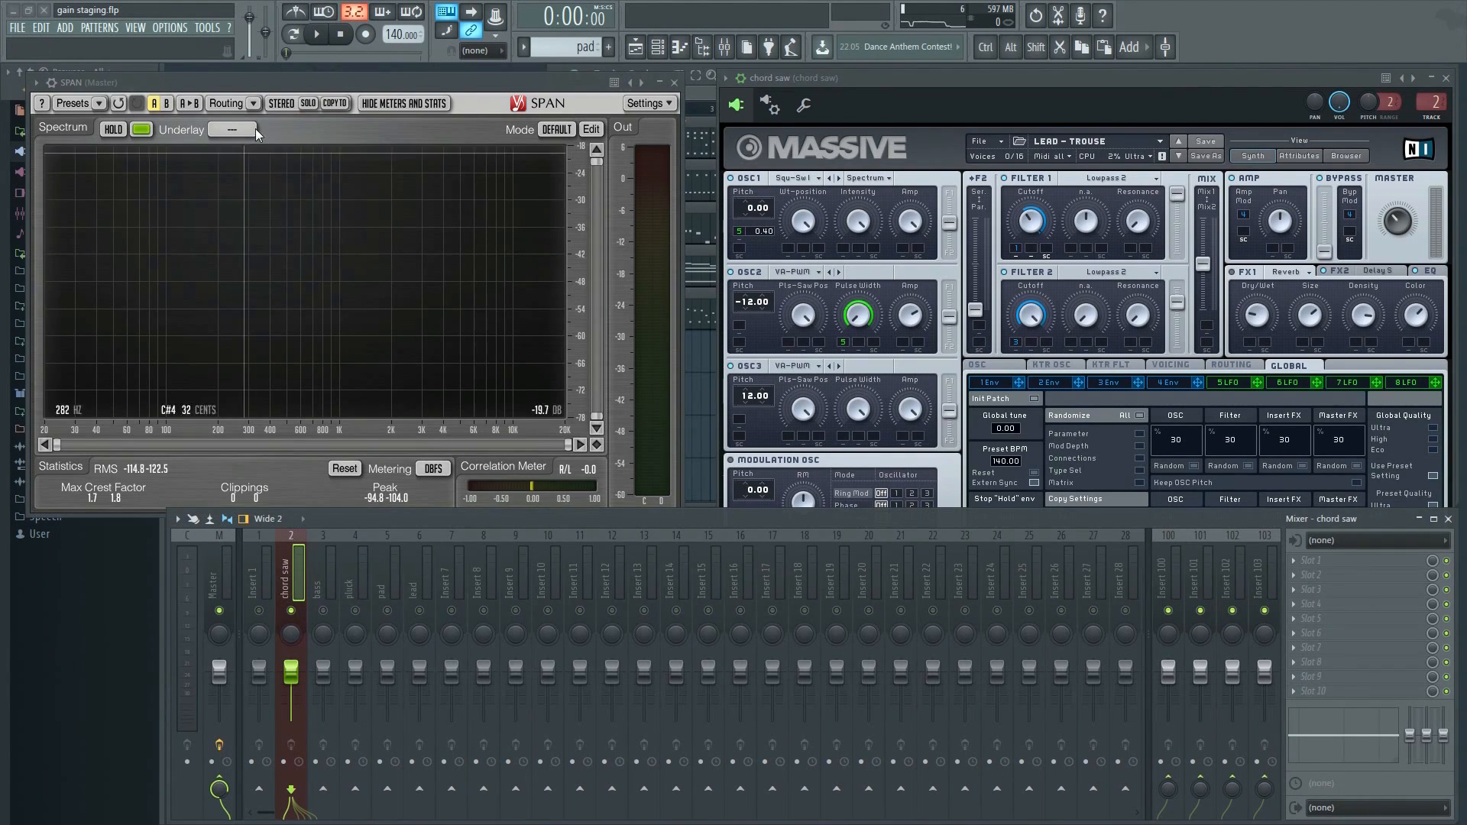
Play the soloed chord saw, lower Massive's master volume and reset SPAN's peak statistics to recheck the level
click(315, 34)
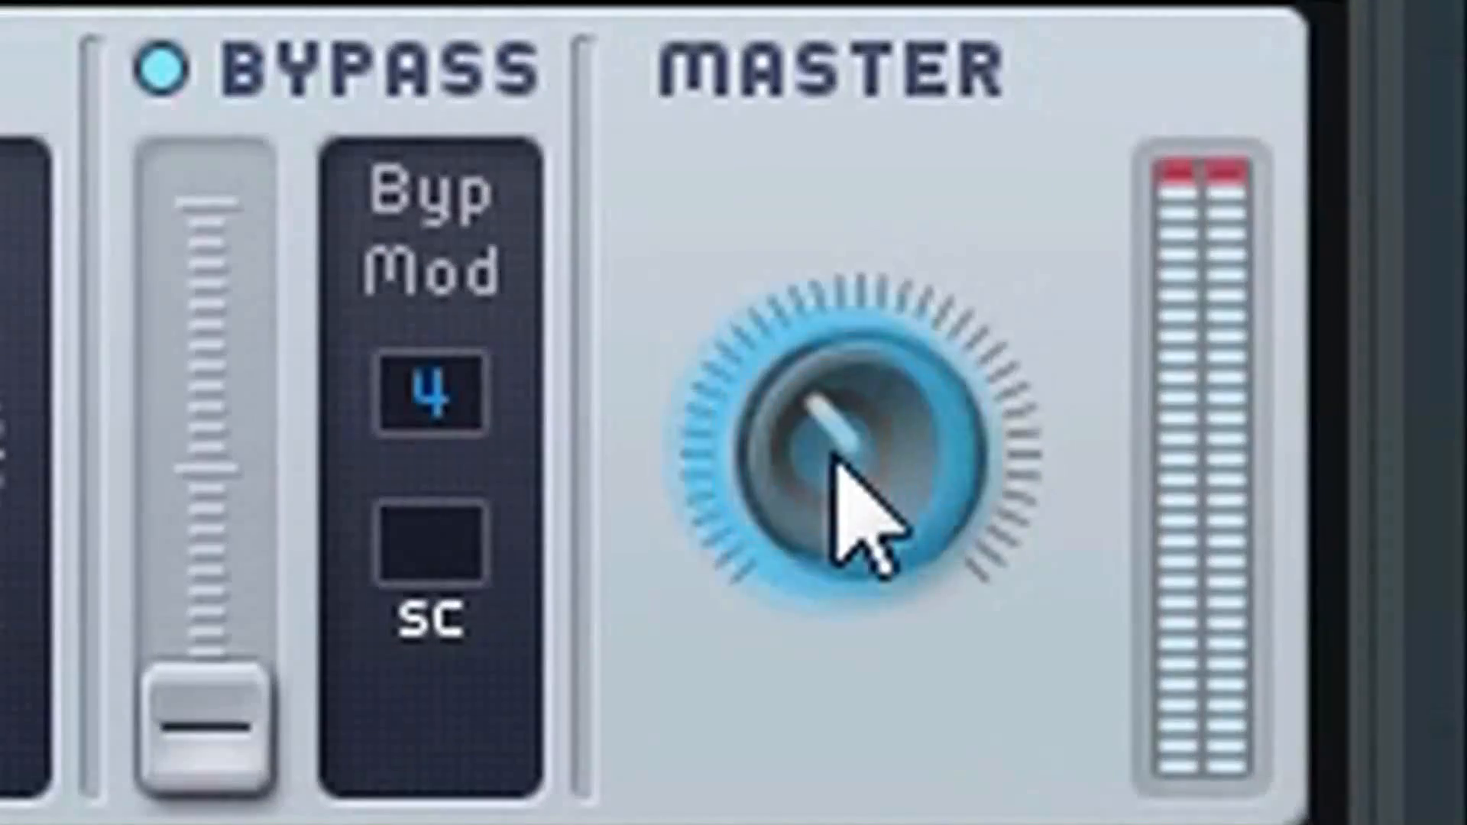
drag(801, 451, 826, 753)
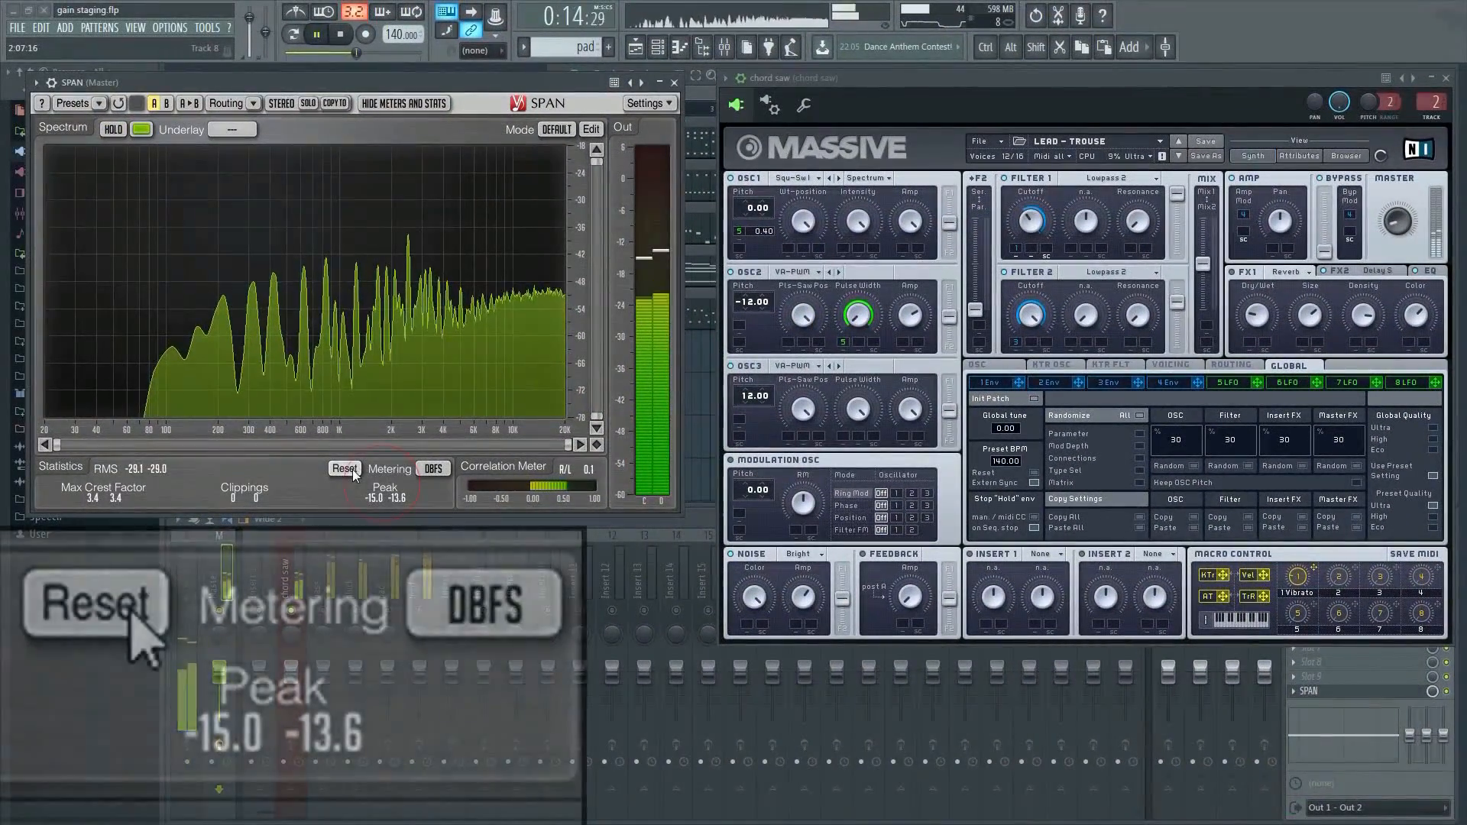
click(344, 469)
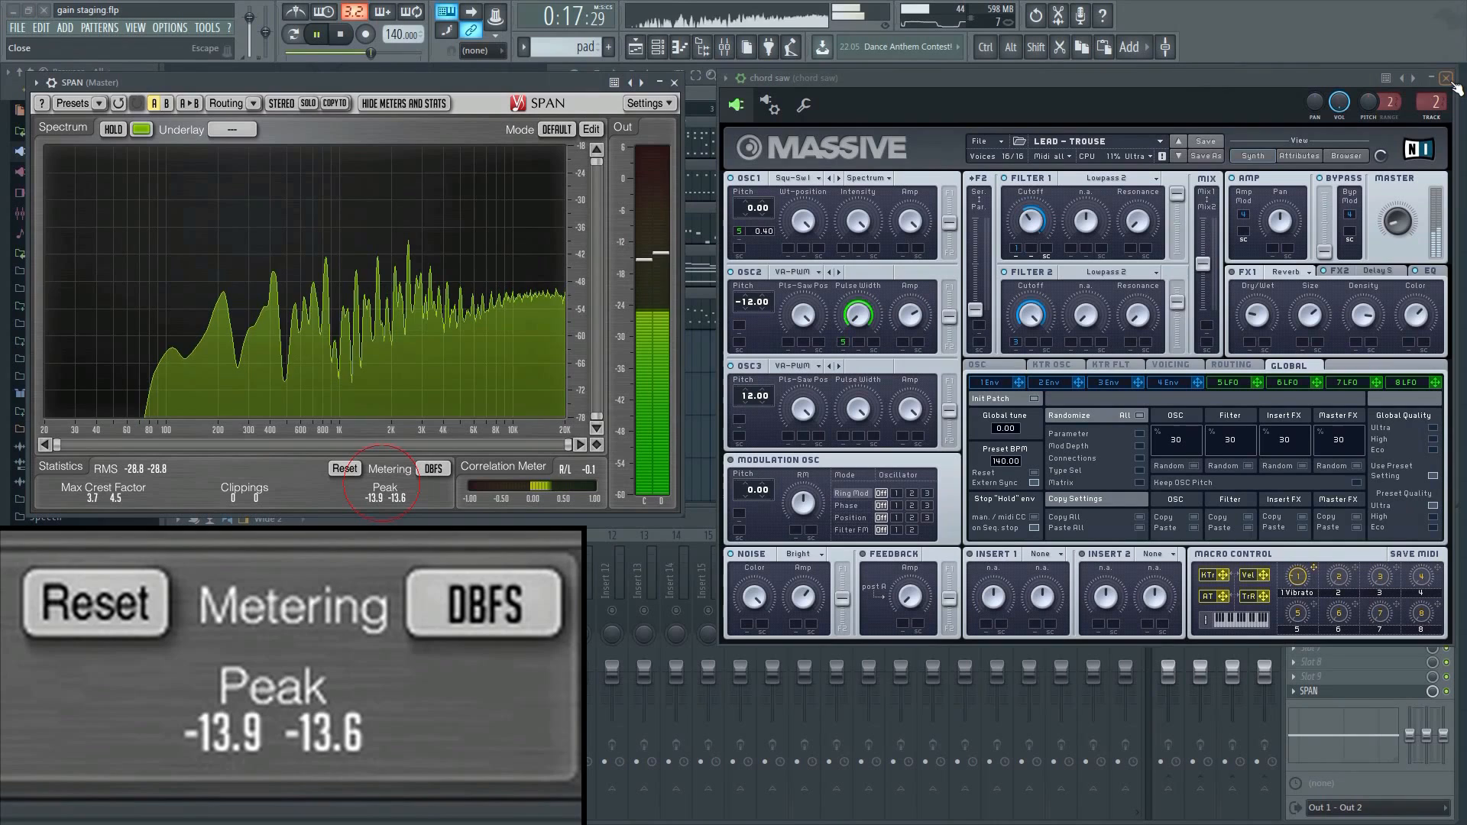
Stop playback, then bring up the bass channel's Massive beside SPAN with the bass mixer track soloed
key(F6)
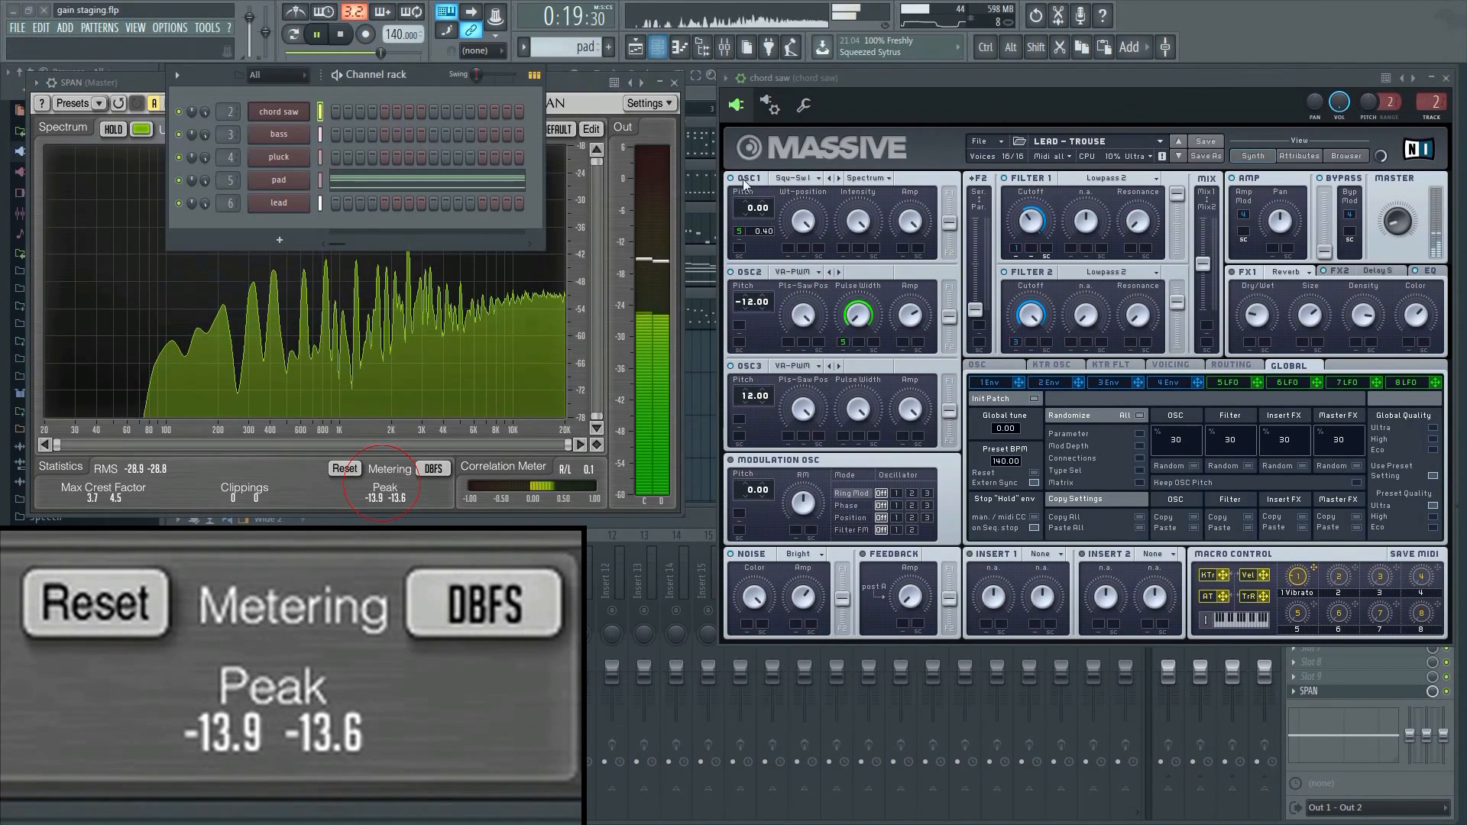
key(alt)
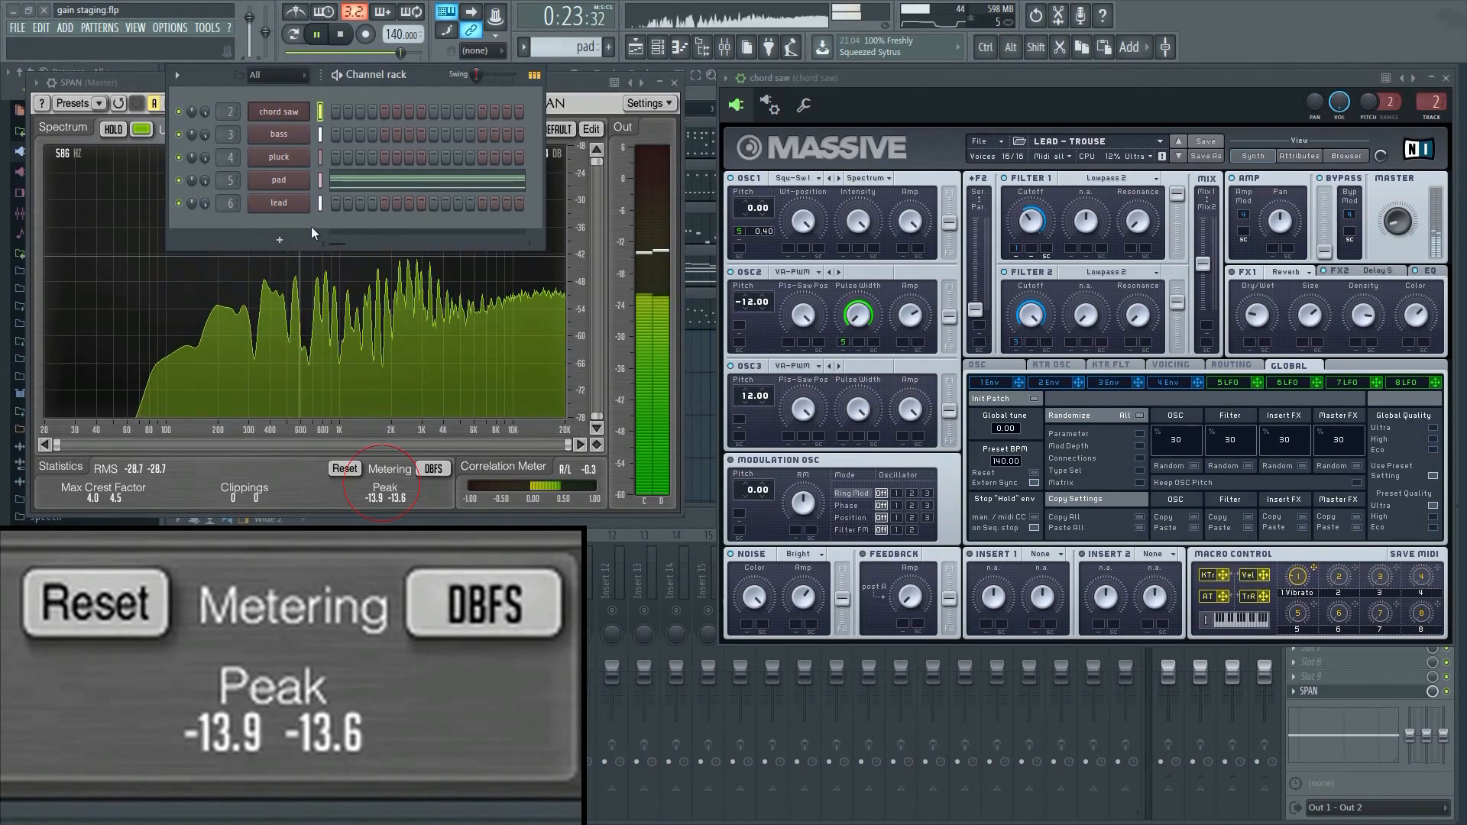
click(345, 36)
click(280, 135)
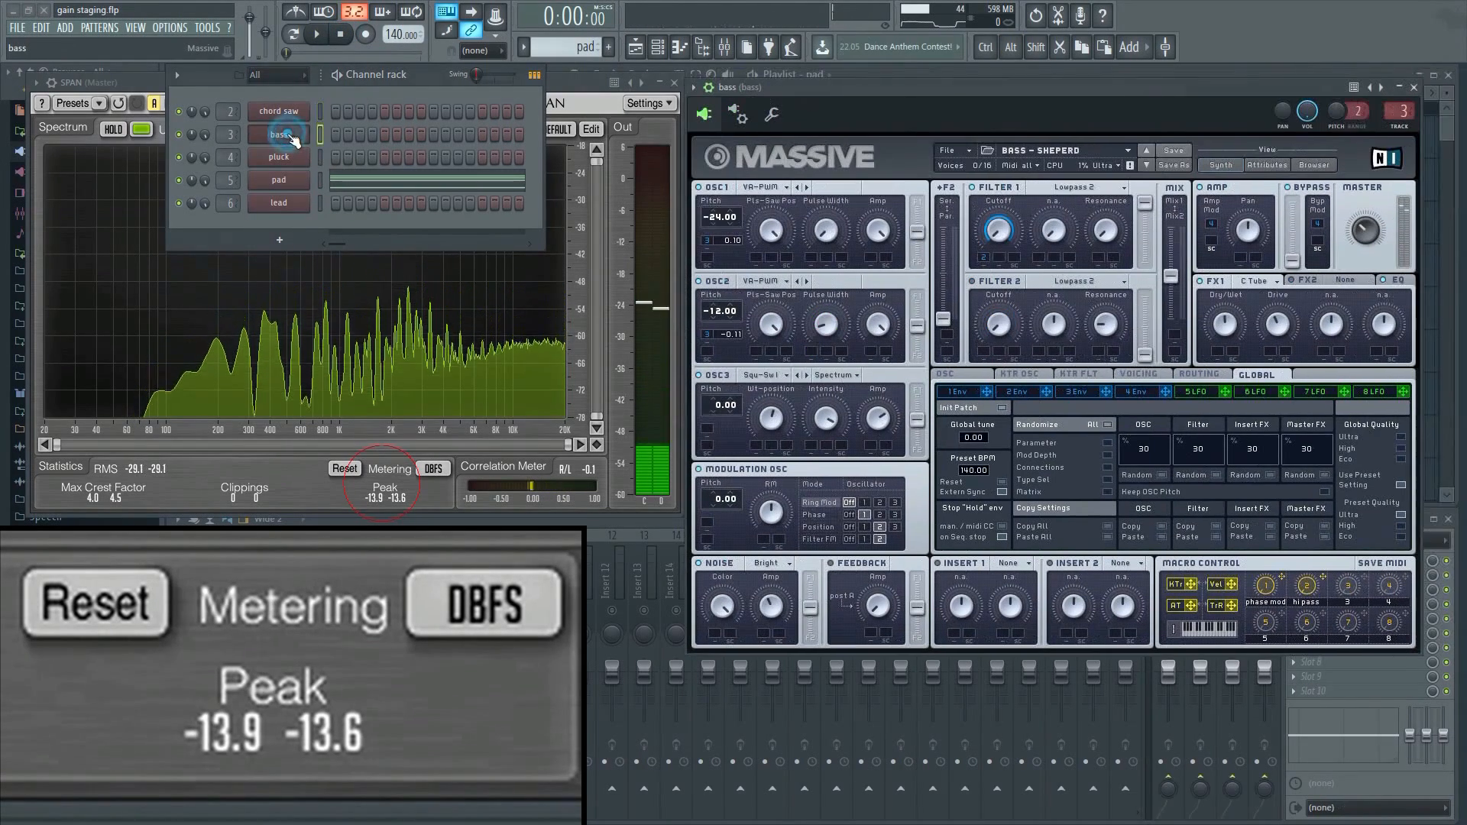
drag(955, 86, 967, 73)
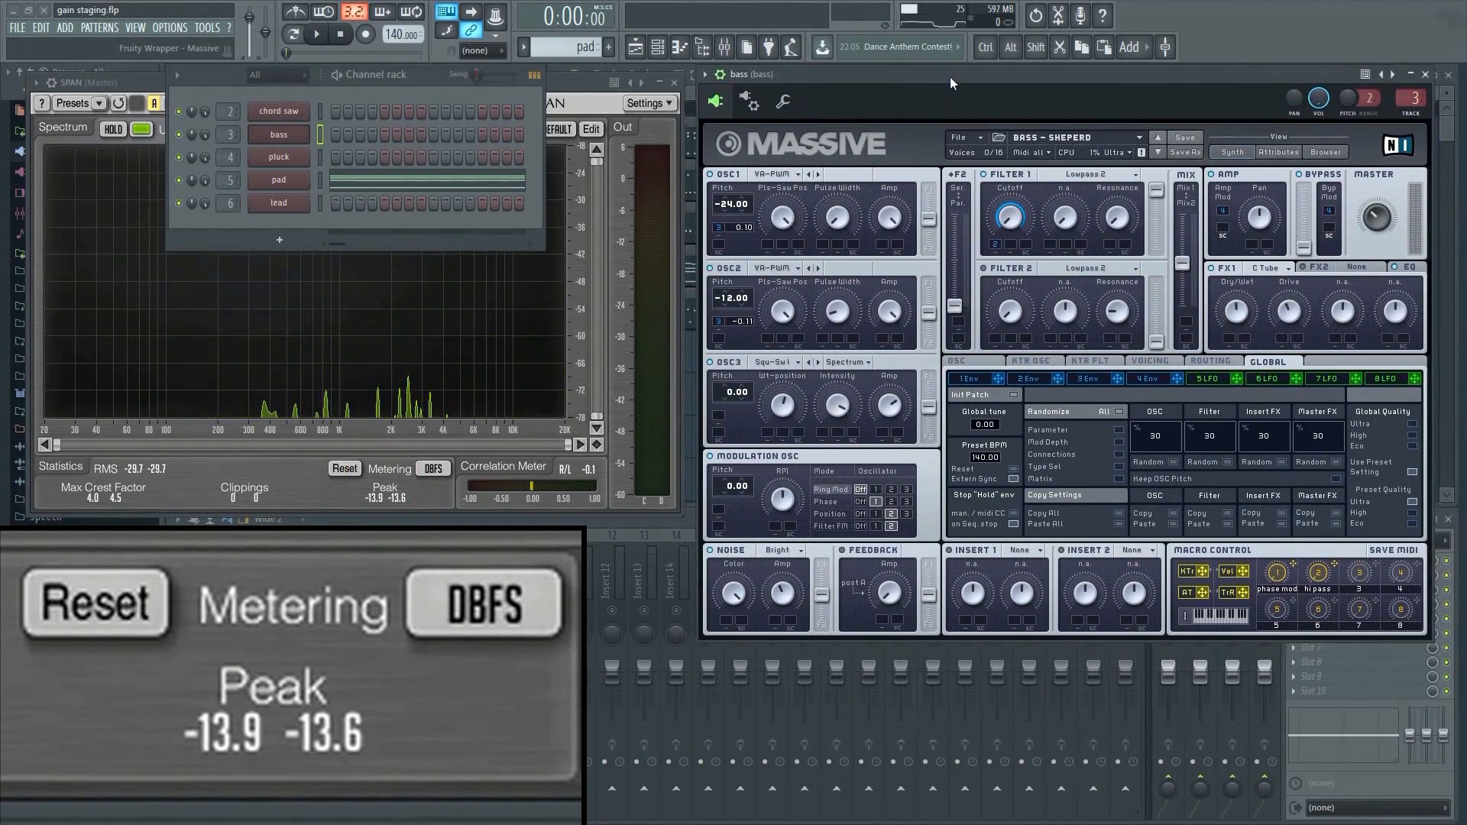
click(584, 142)
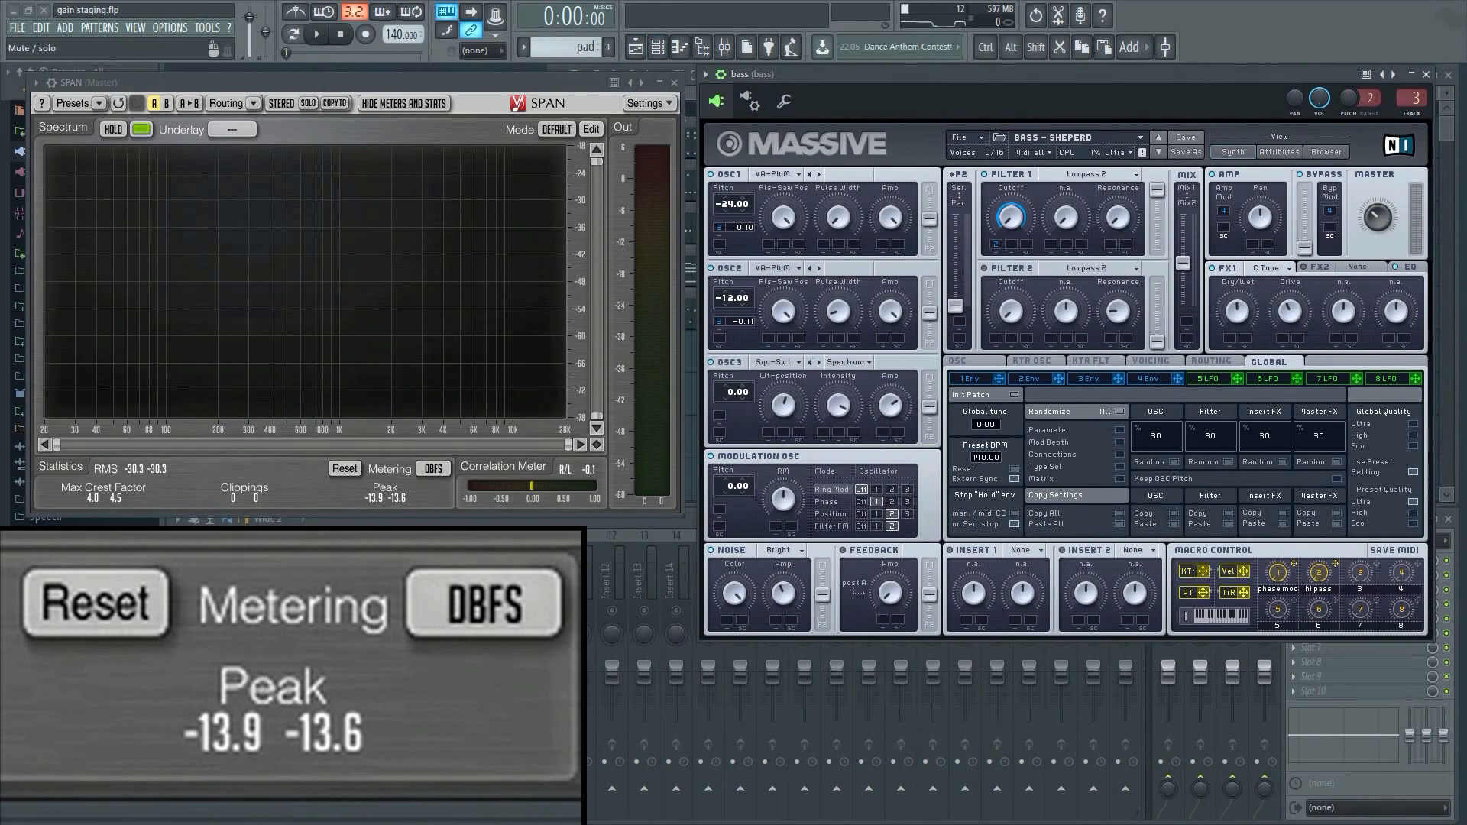
key(F9)
Lower the bass Massive's master volume during playback, resetting SPAN's peak statistics to recheck the level
key(space)
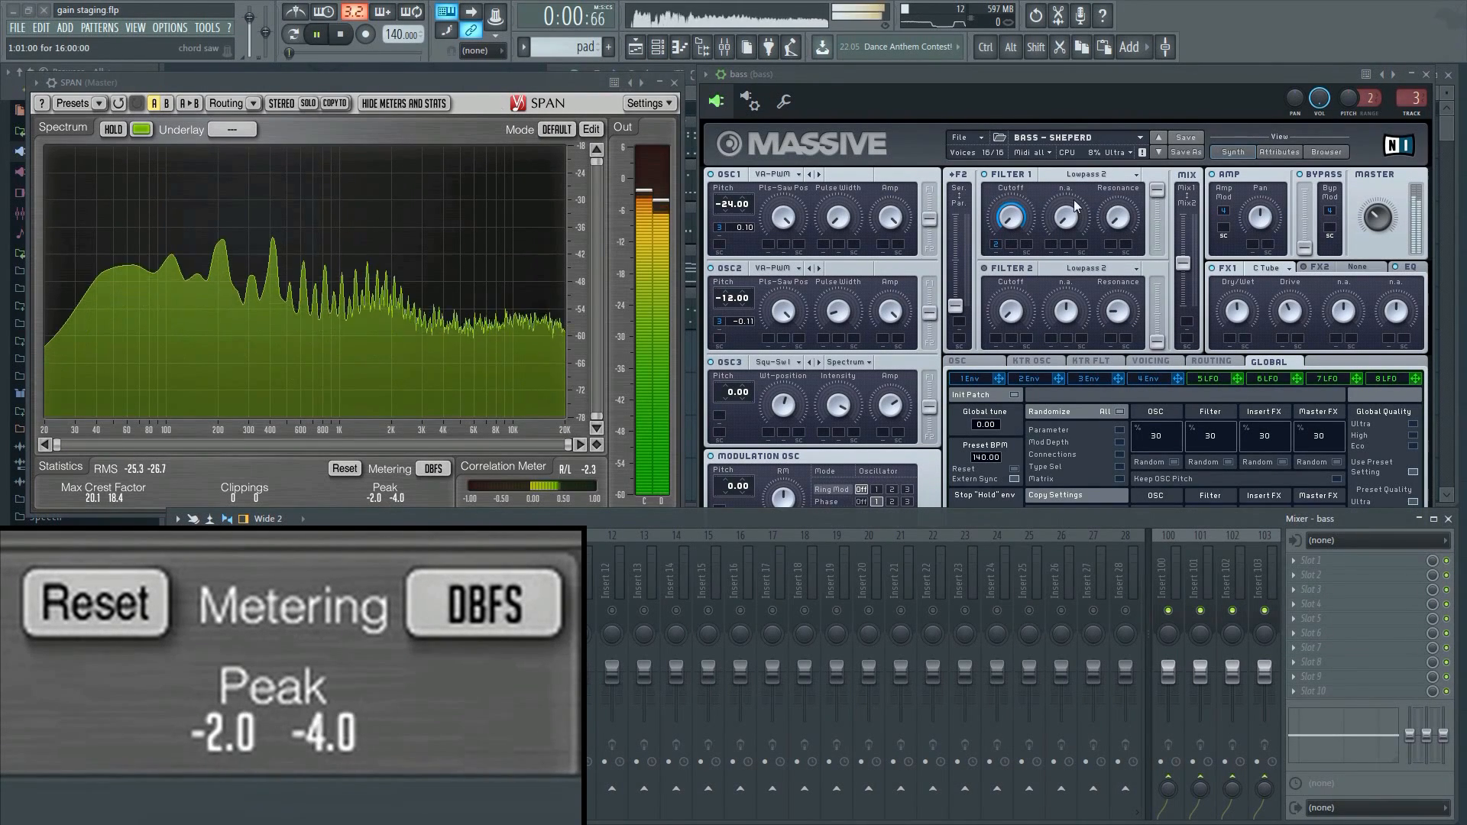
click(1378, 216)
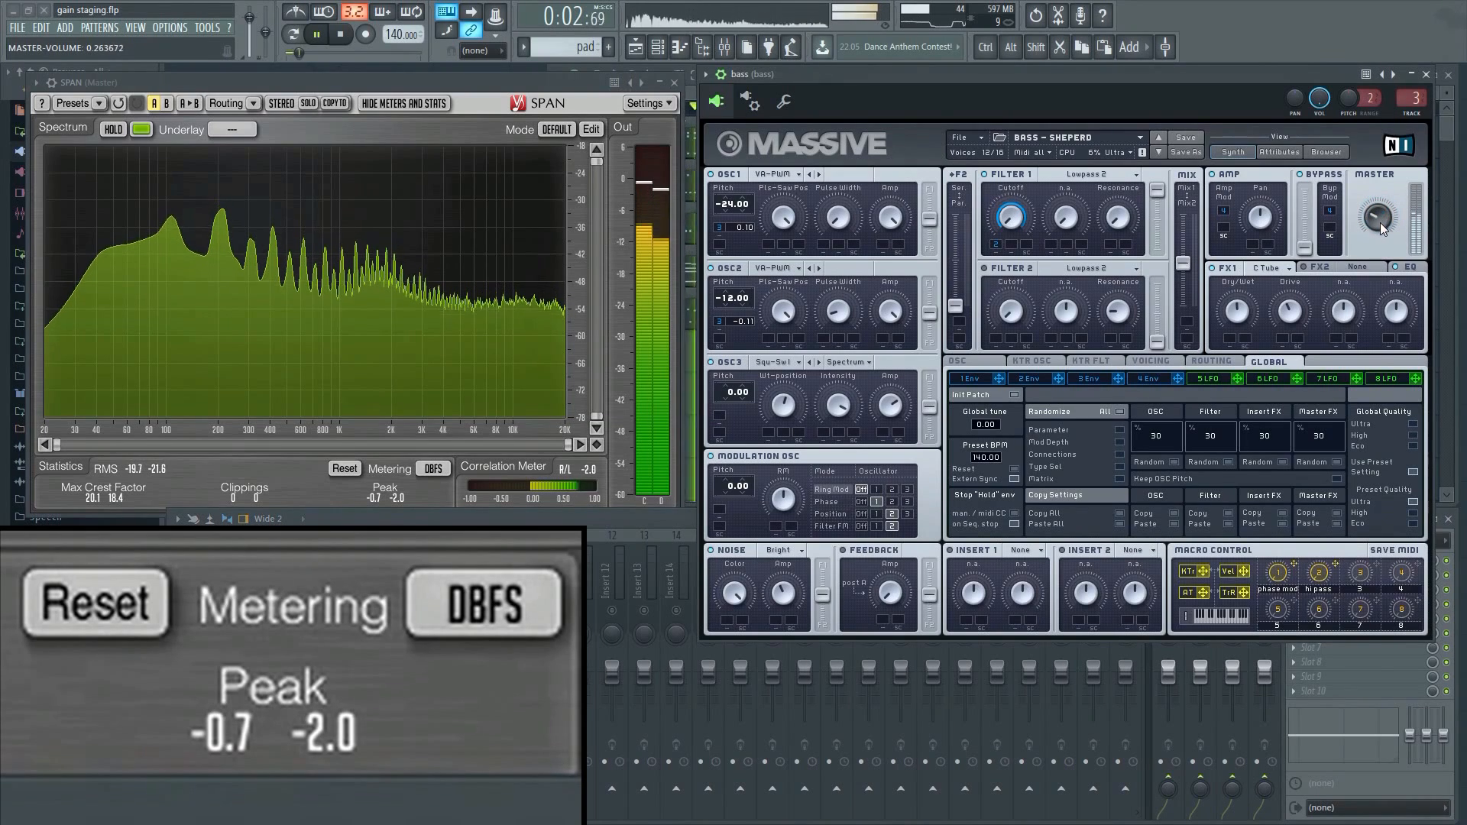
drag(1382, 223, 1375, 239)
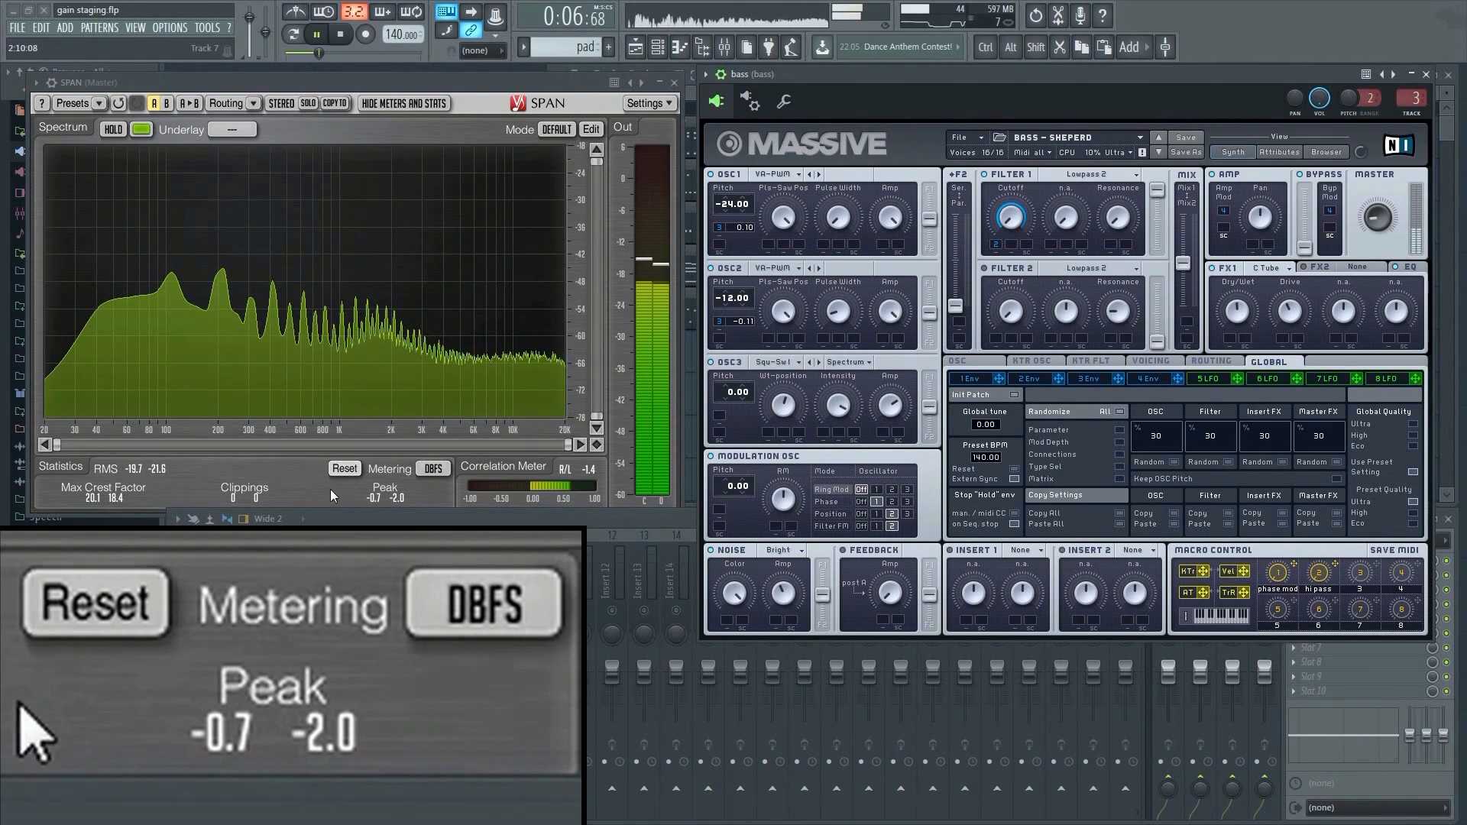
click(344, 468)
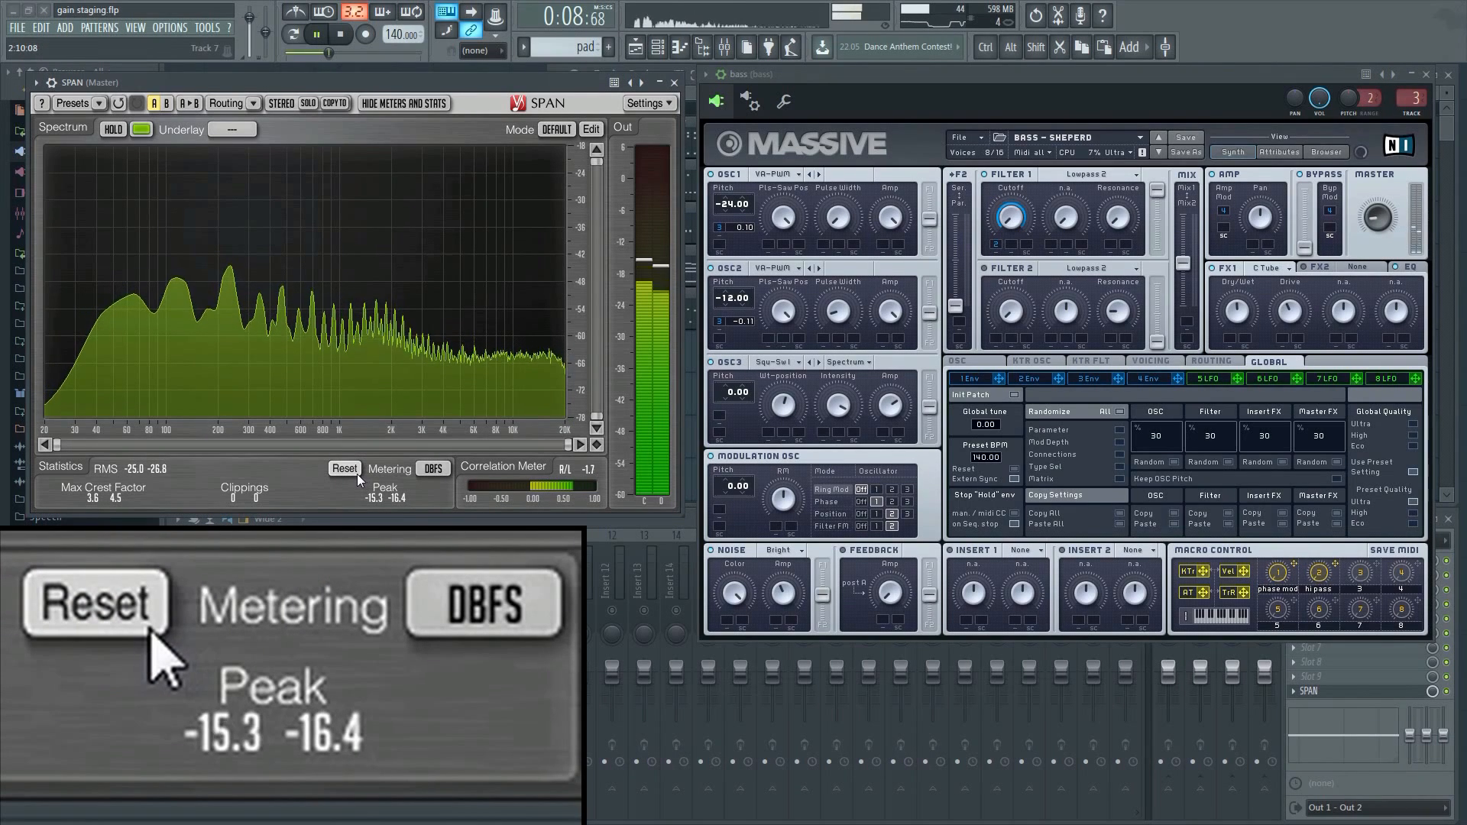
click(356, 474)
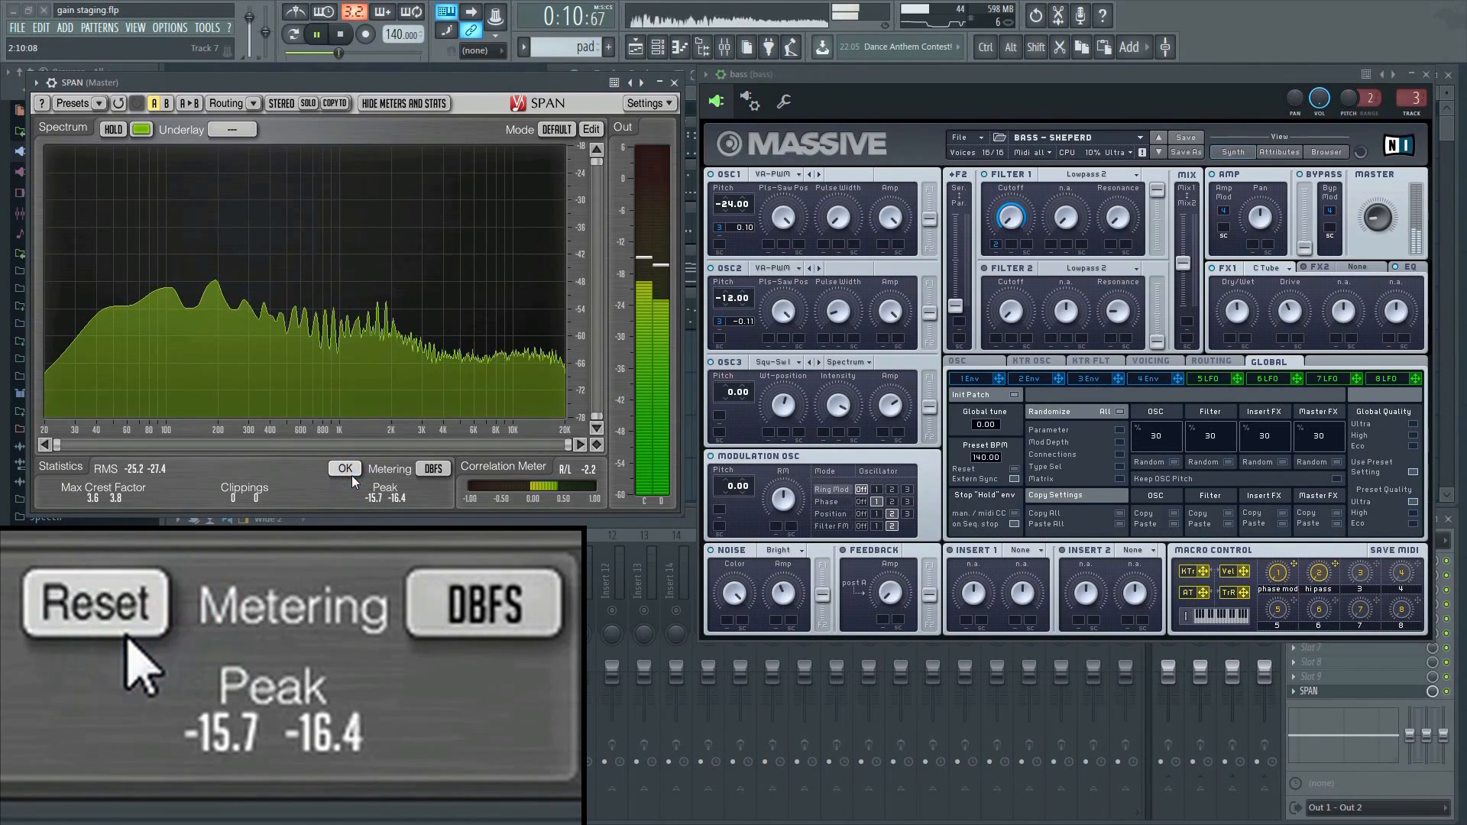
key(space)
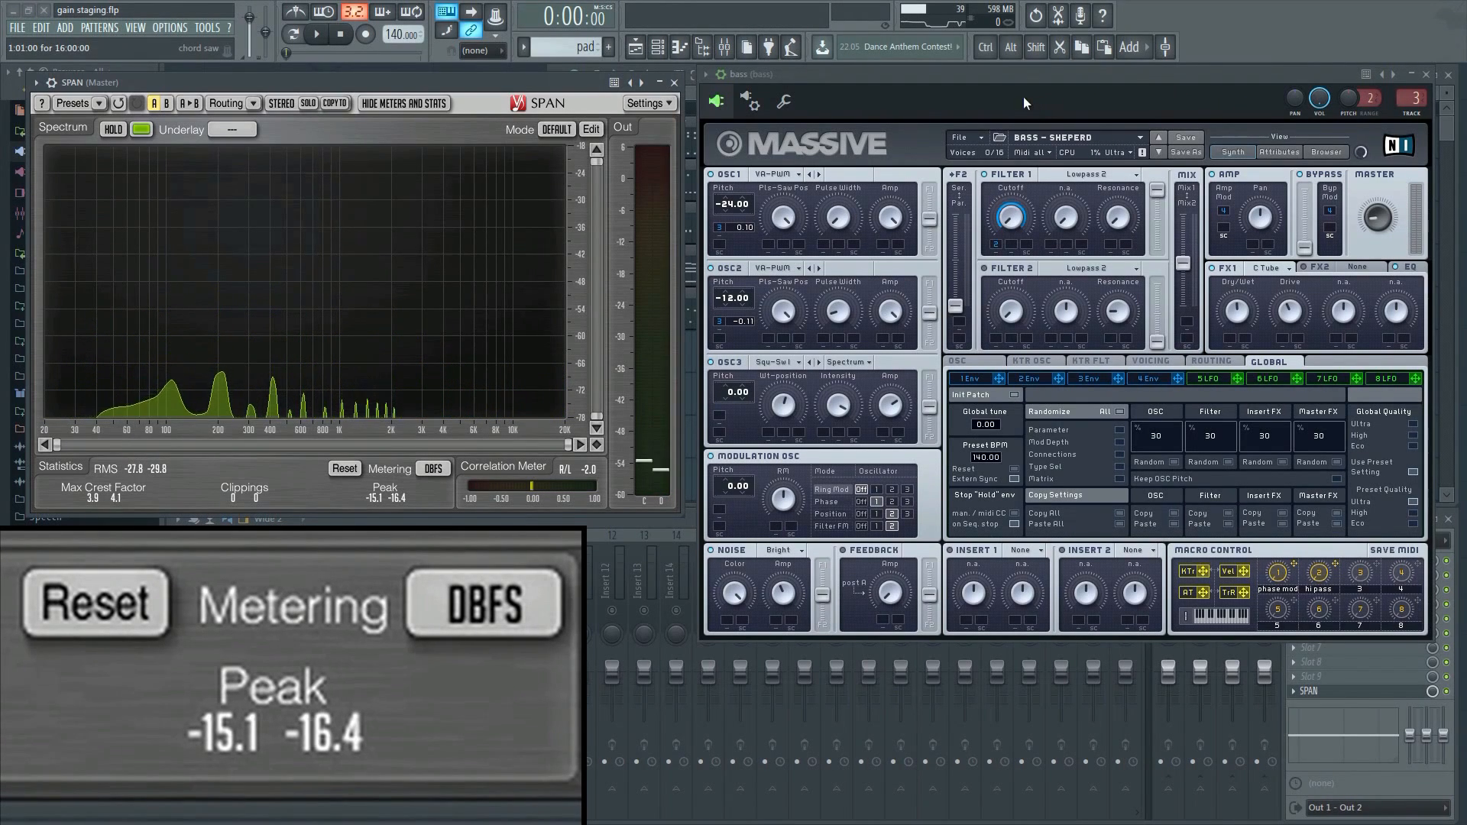
Open the pluck channel's Massive beside SPAN and solo the pluck mixer track
key(F6)
click(279, 158)
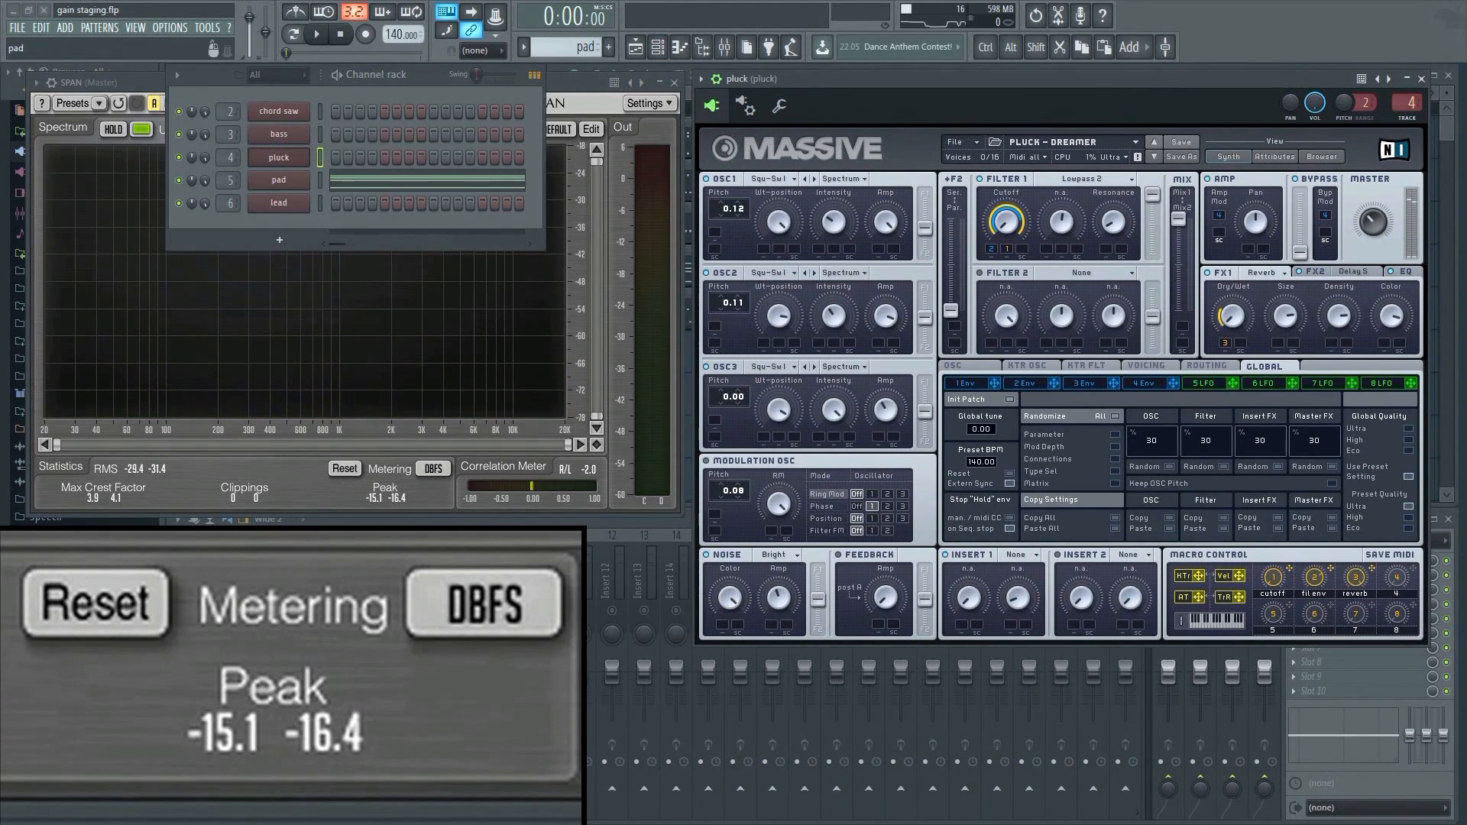
key(F9)
click(938, 75)
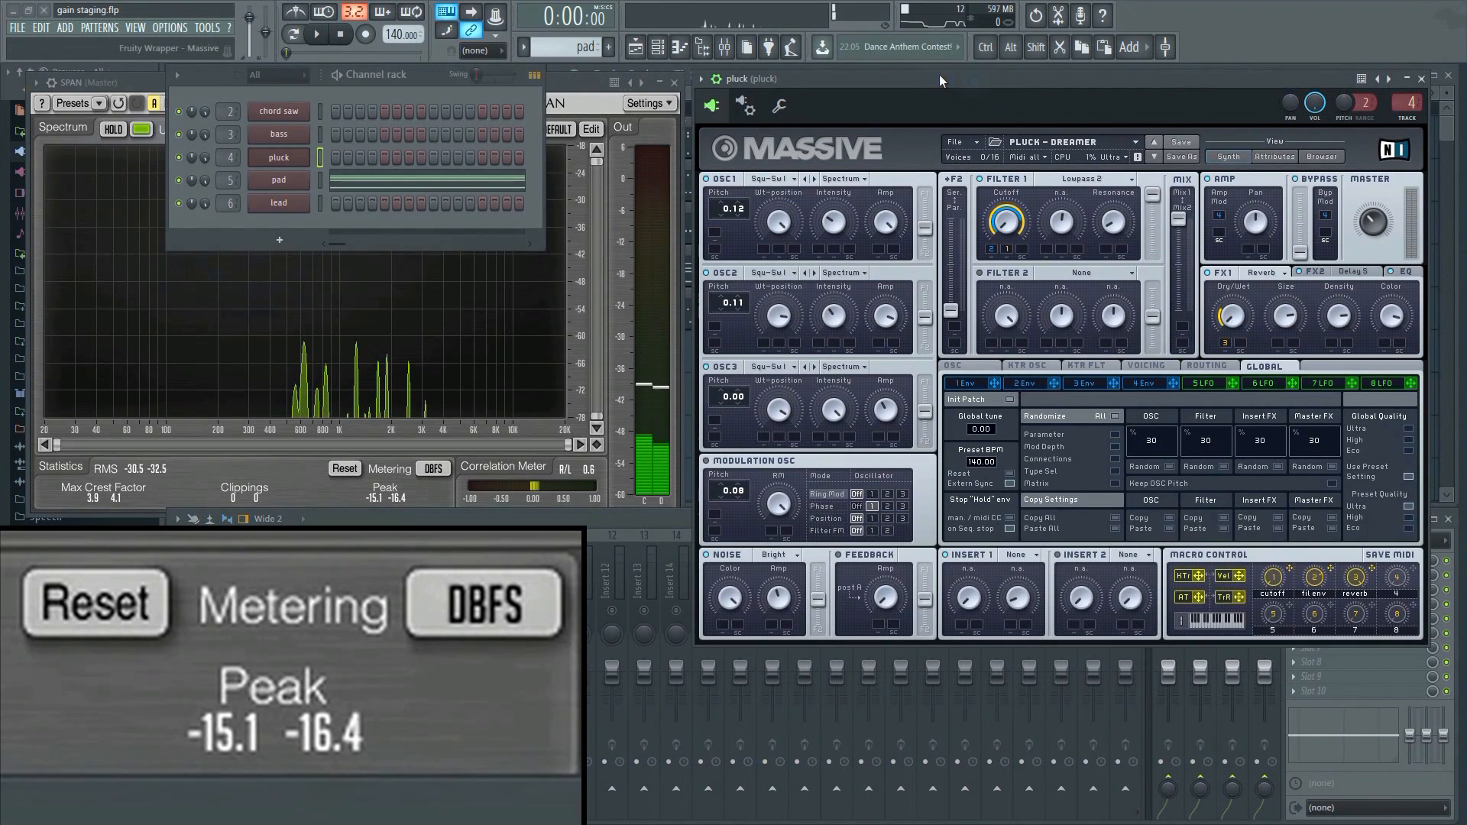
key(F6)
Play the soloed pluck and lower Massive's master volume to about 0.147, resetting SPAN's peak statistics between adjustments
click(318, 35)
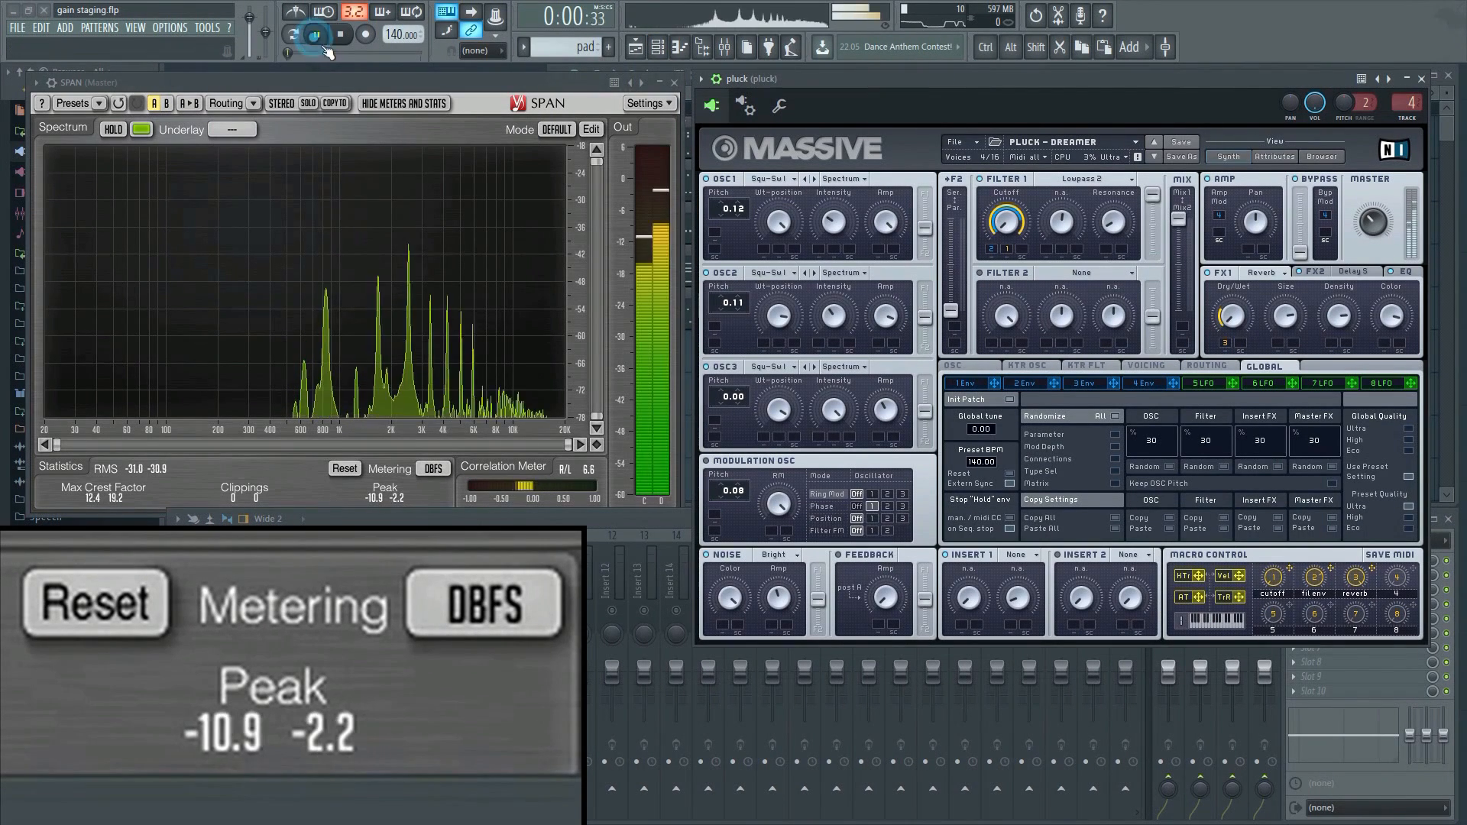
drag(1372, 223, 1369, 238)
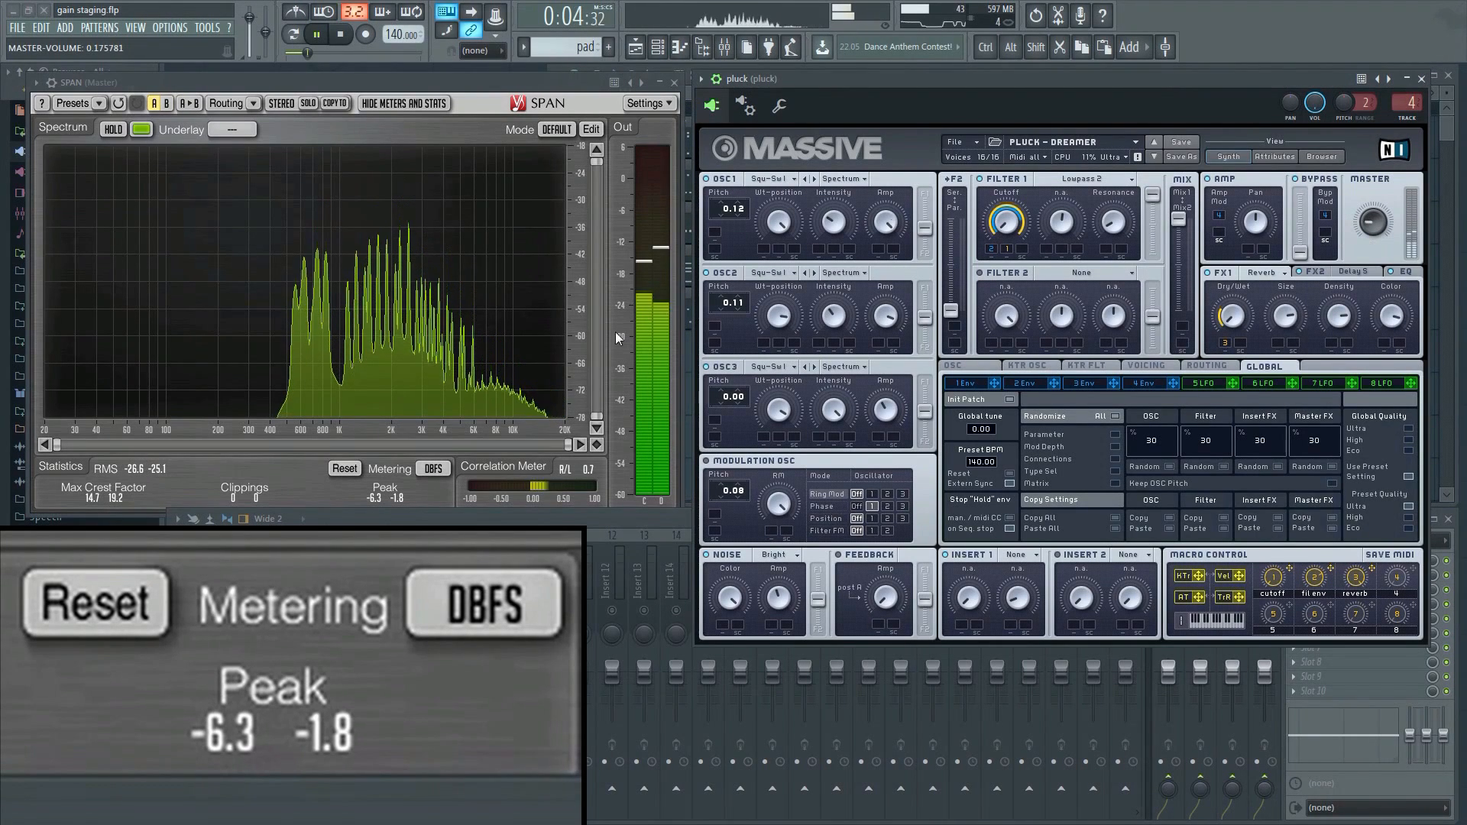
click(344, 471)
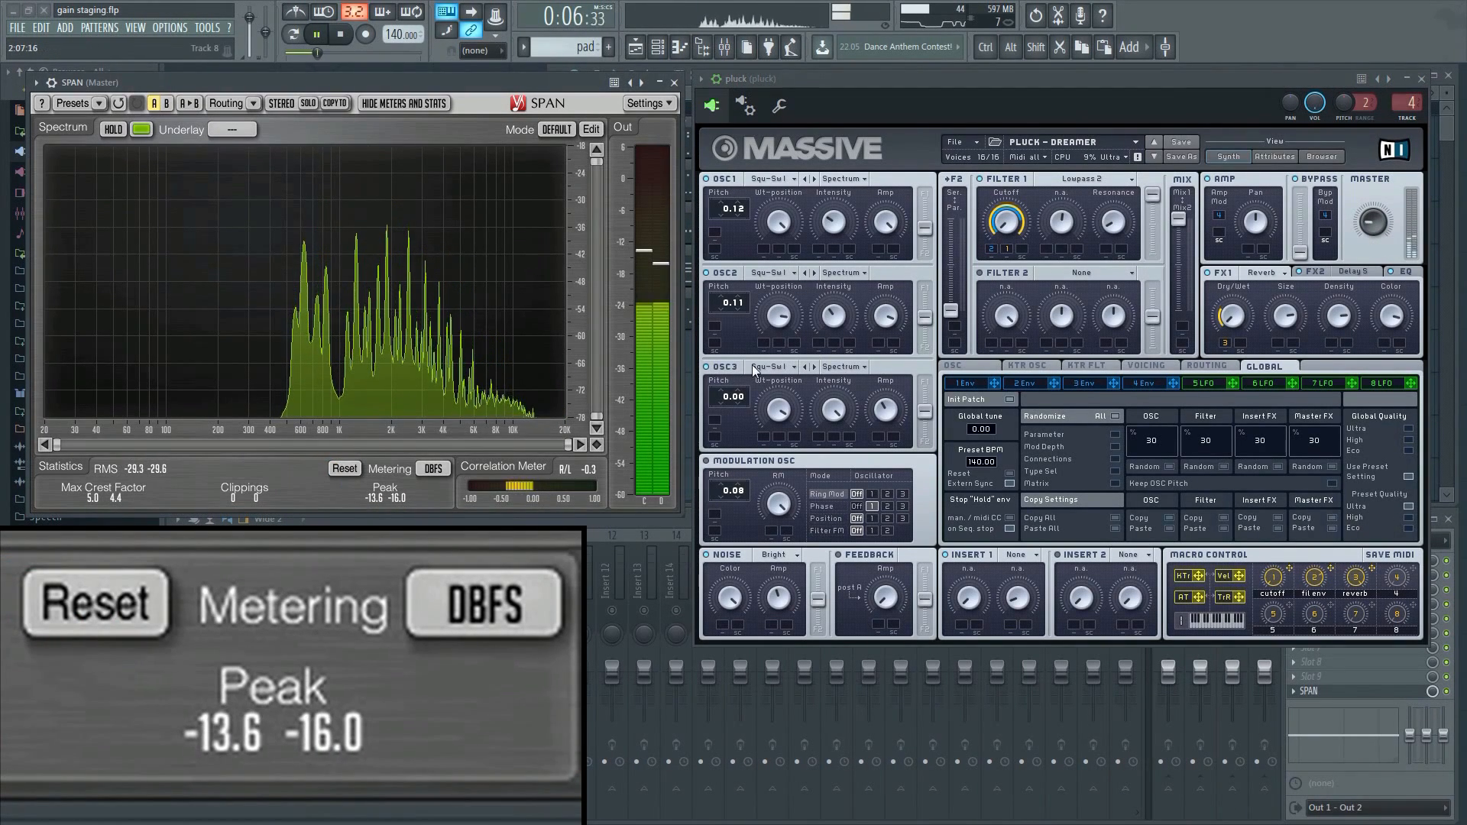
click(1372, 225)
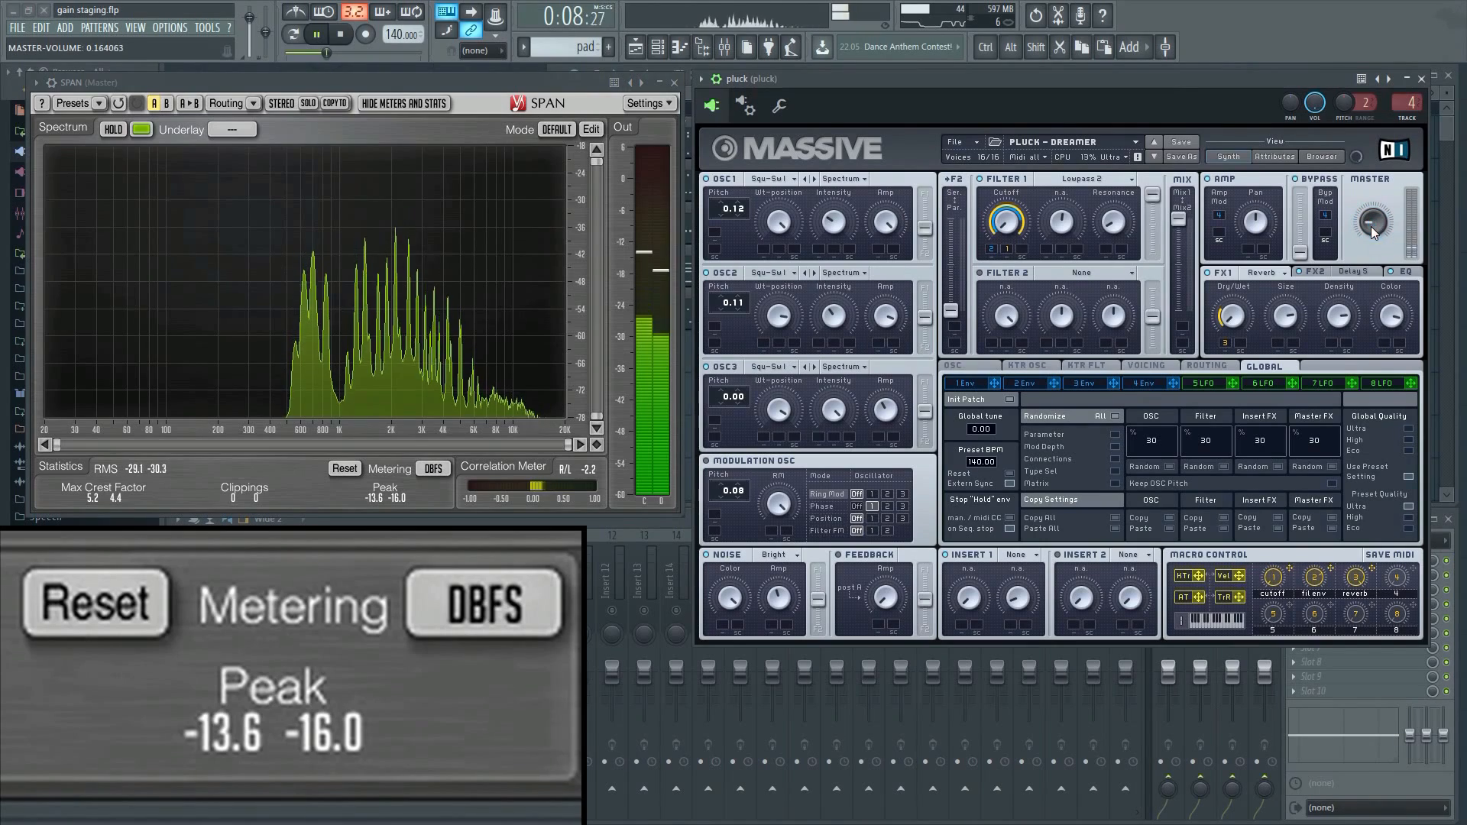
drag(1371, 226, 1370, 228)
click(345, 469)
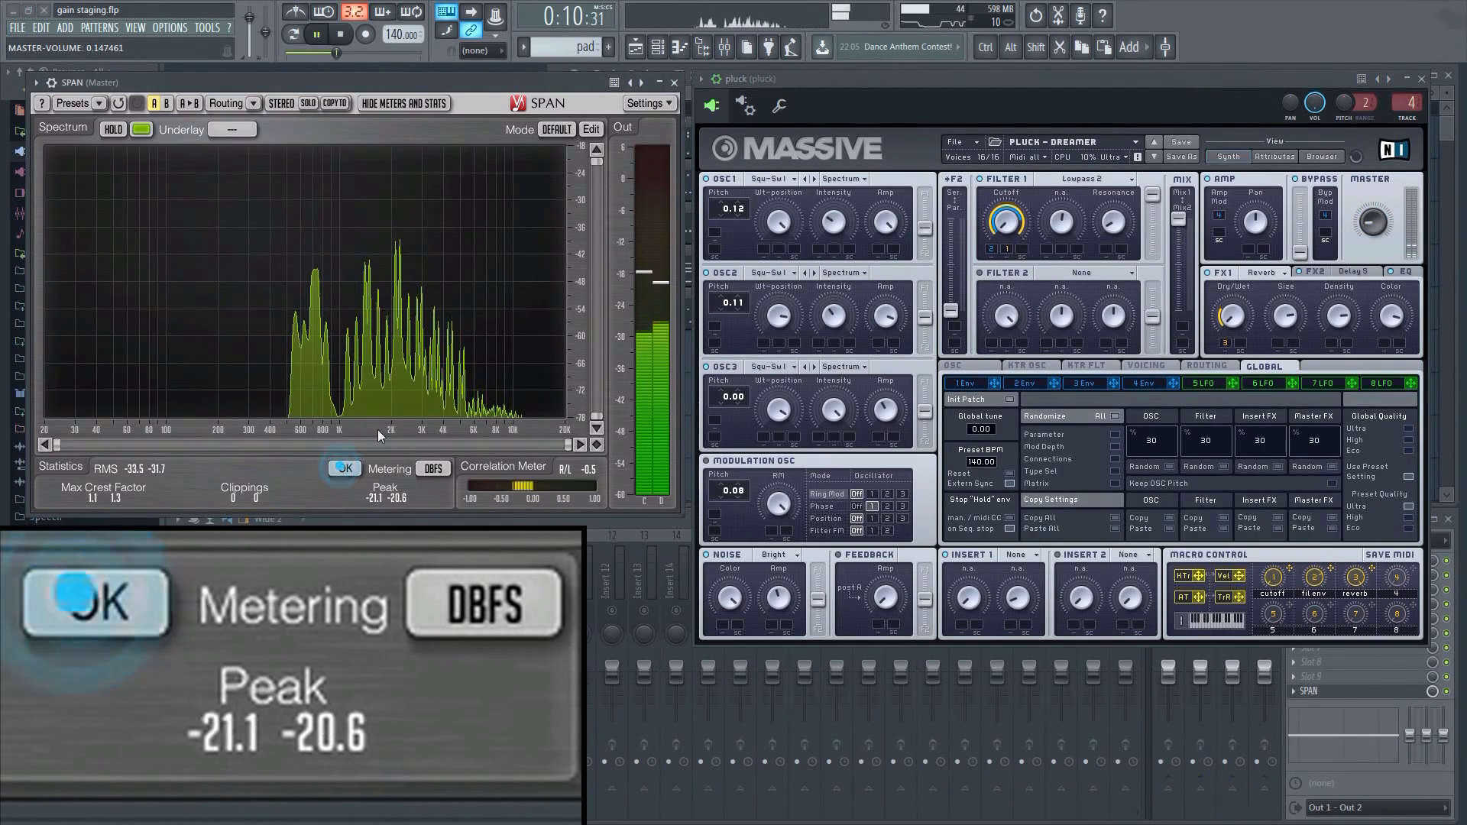
Set the pluck Massive's master volume to about 0.125 and repeatedly reset SPAN's peak statistics to recheck the level
drag(1368, 228, 1350, 236)
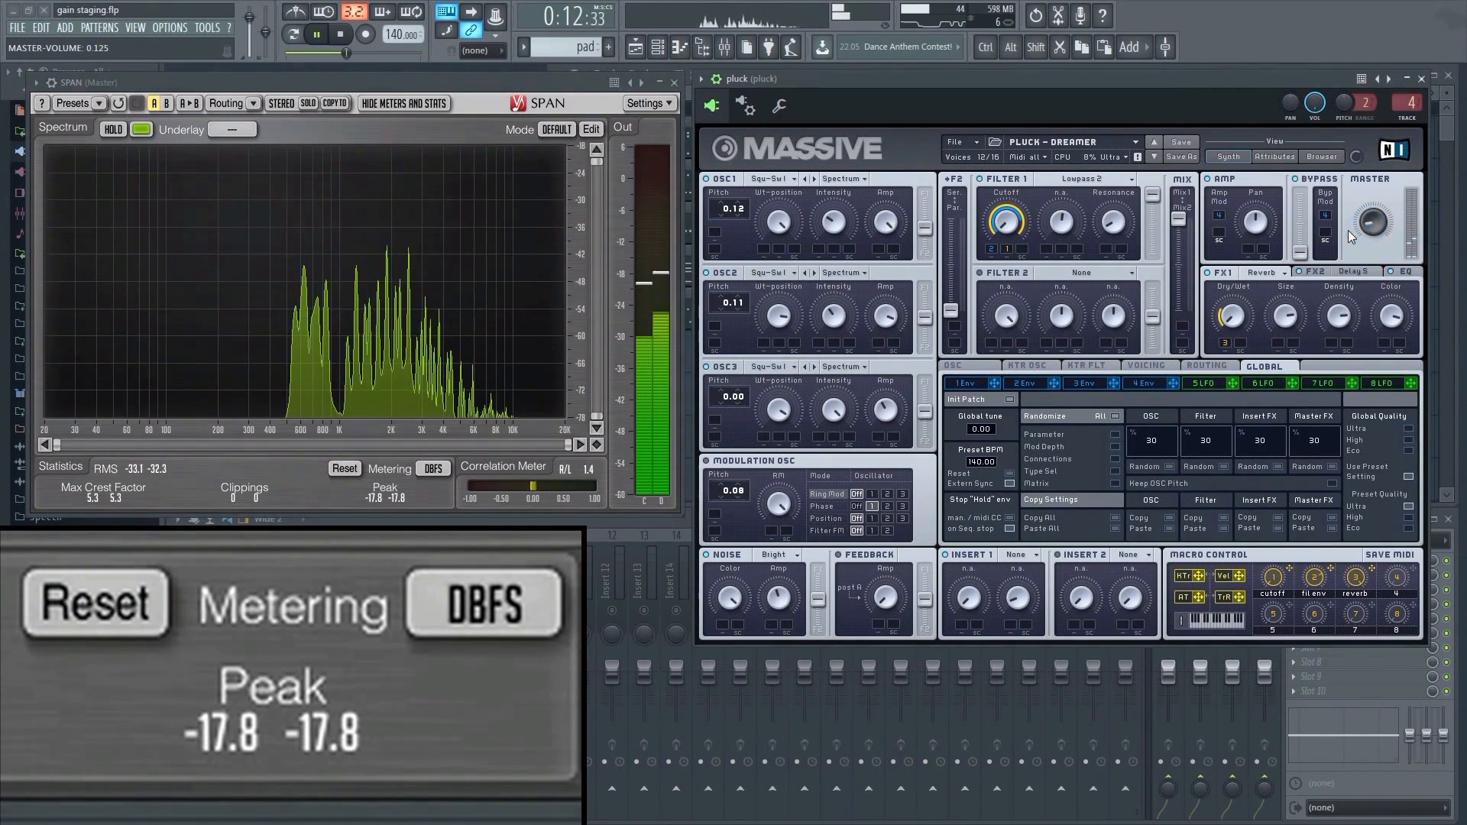
click(338, 474)
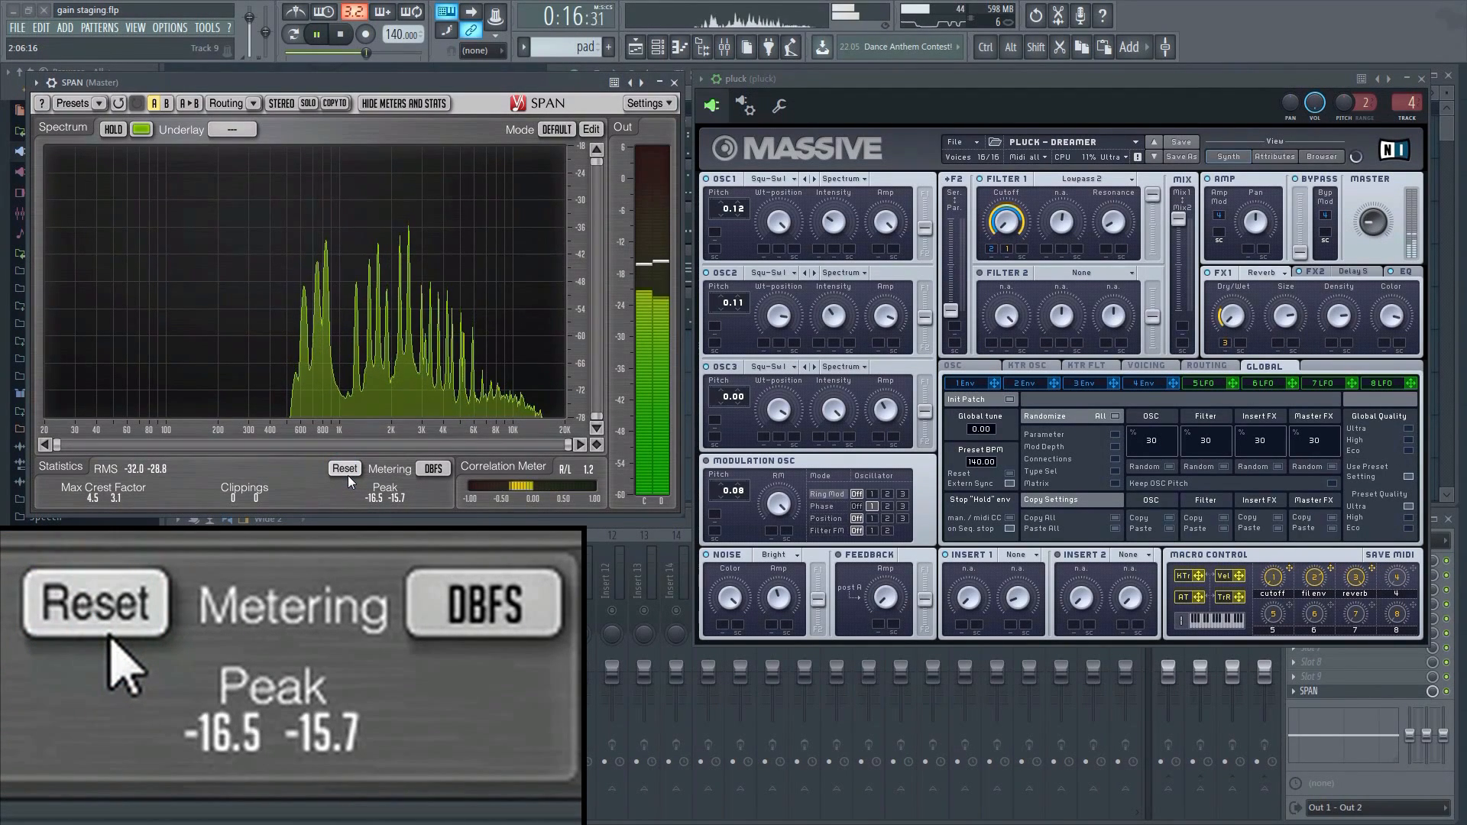
click(347, 475)
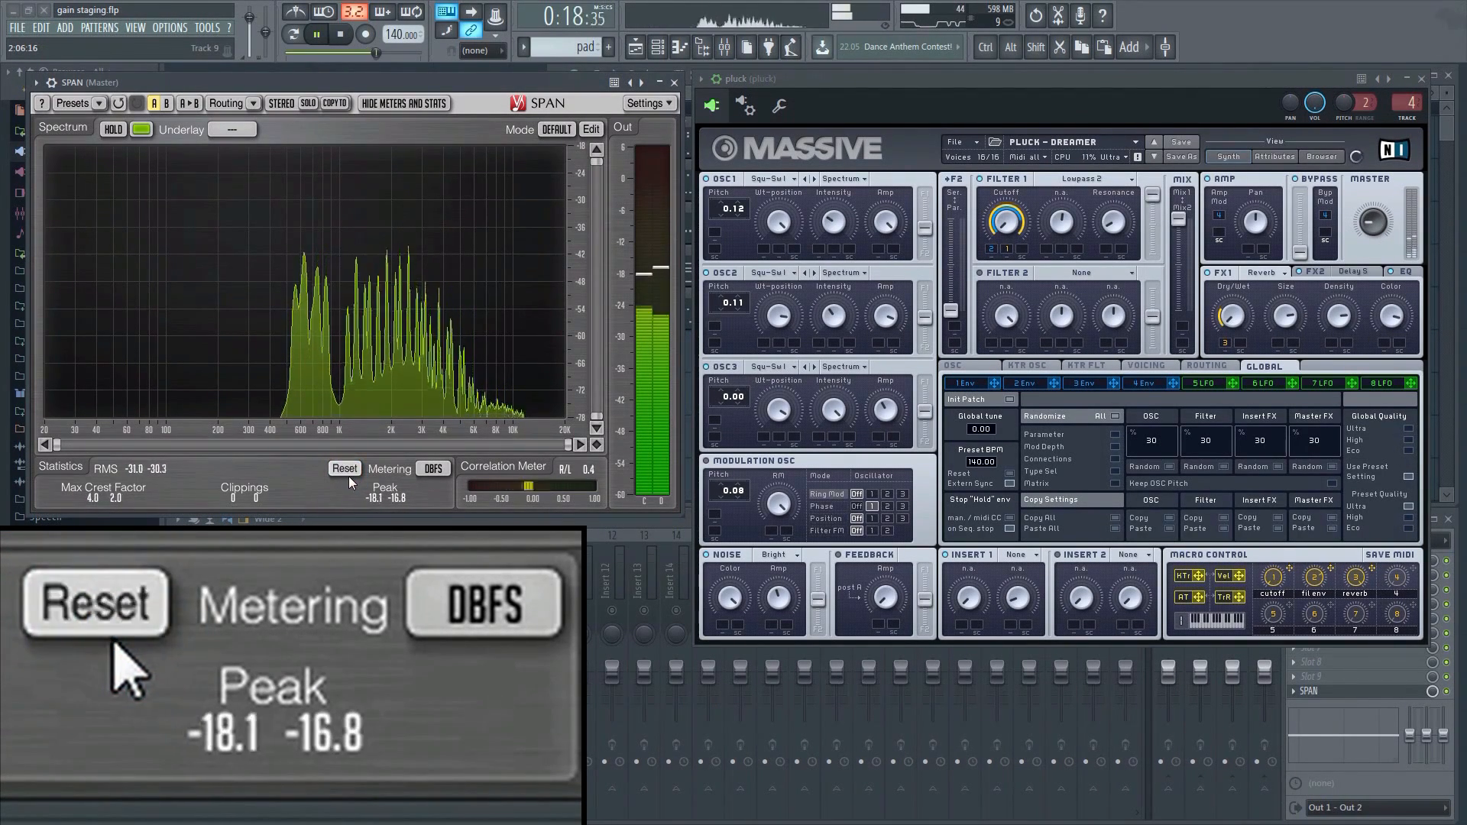
click(348, 476)
click(349, 475)
click(350, 477)
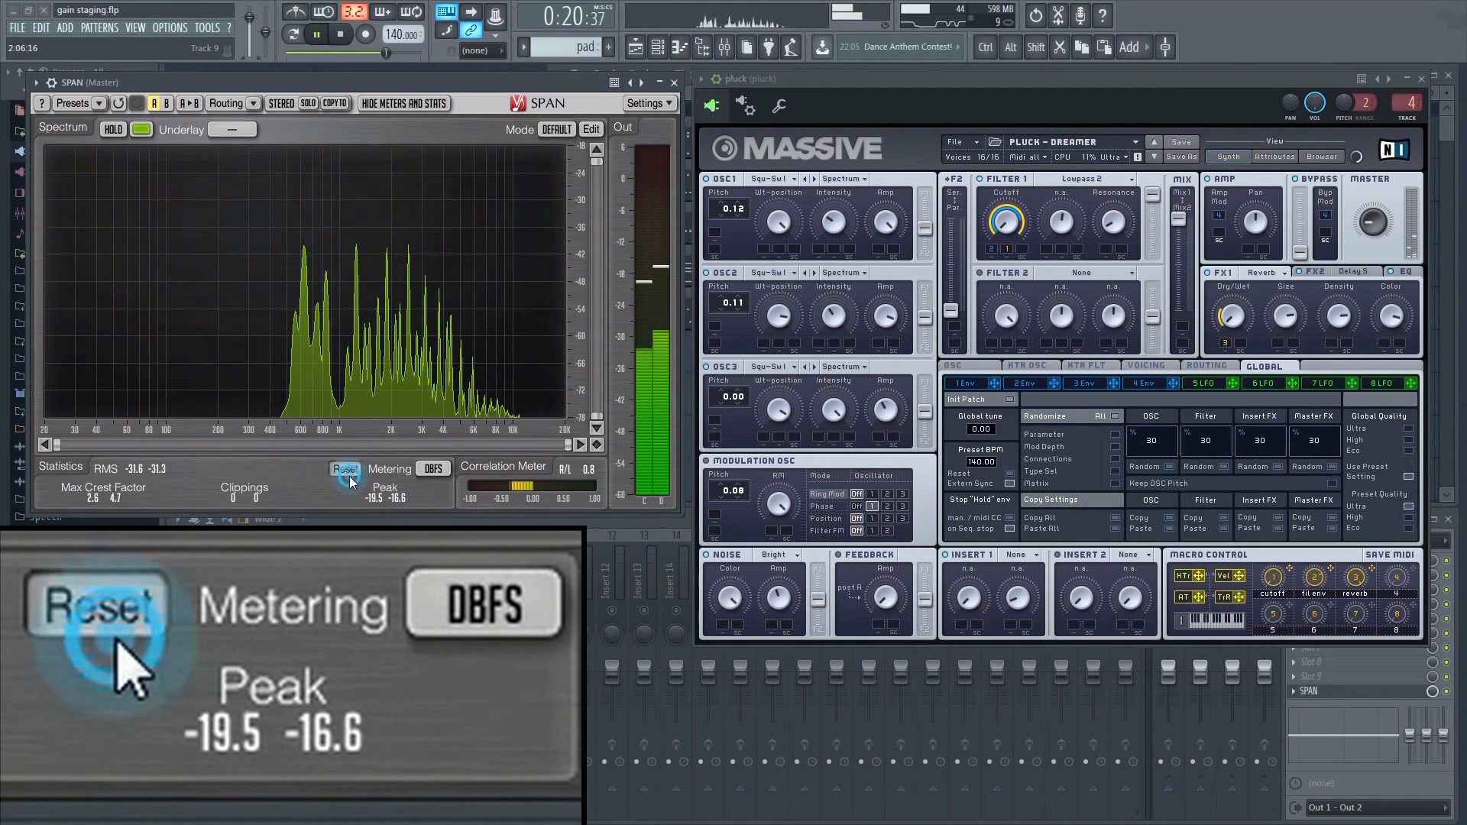
Fine-tune the pluck Massive's master volume to about 0.152 and reset SPAN's peak statistics during playback
drag(1365, 221, 1365, 226)
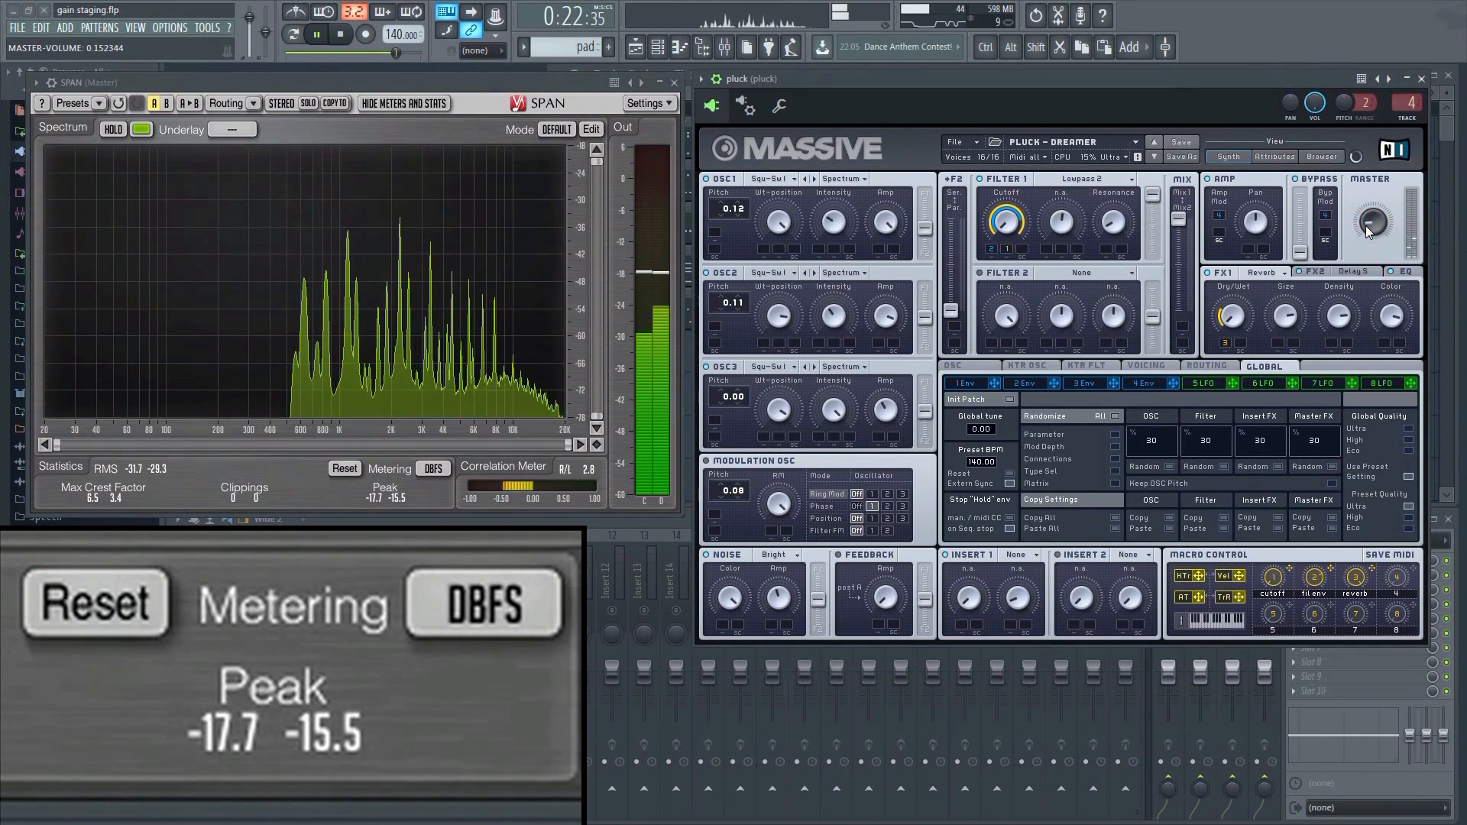
click(356, 469)
click(355, 469)
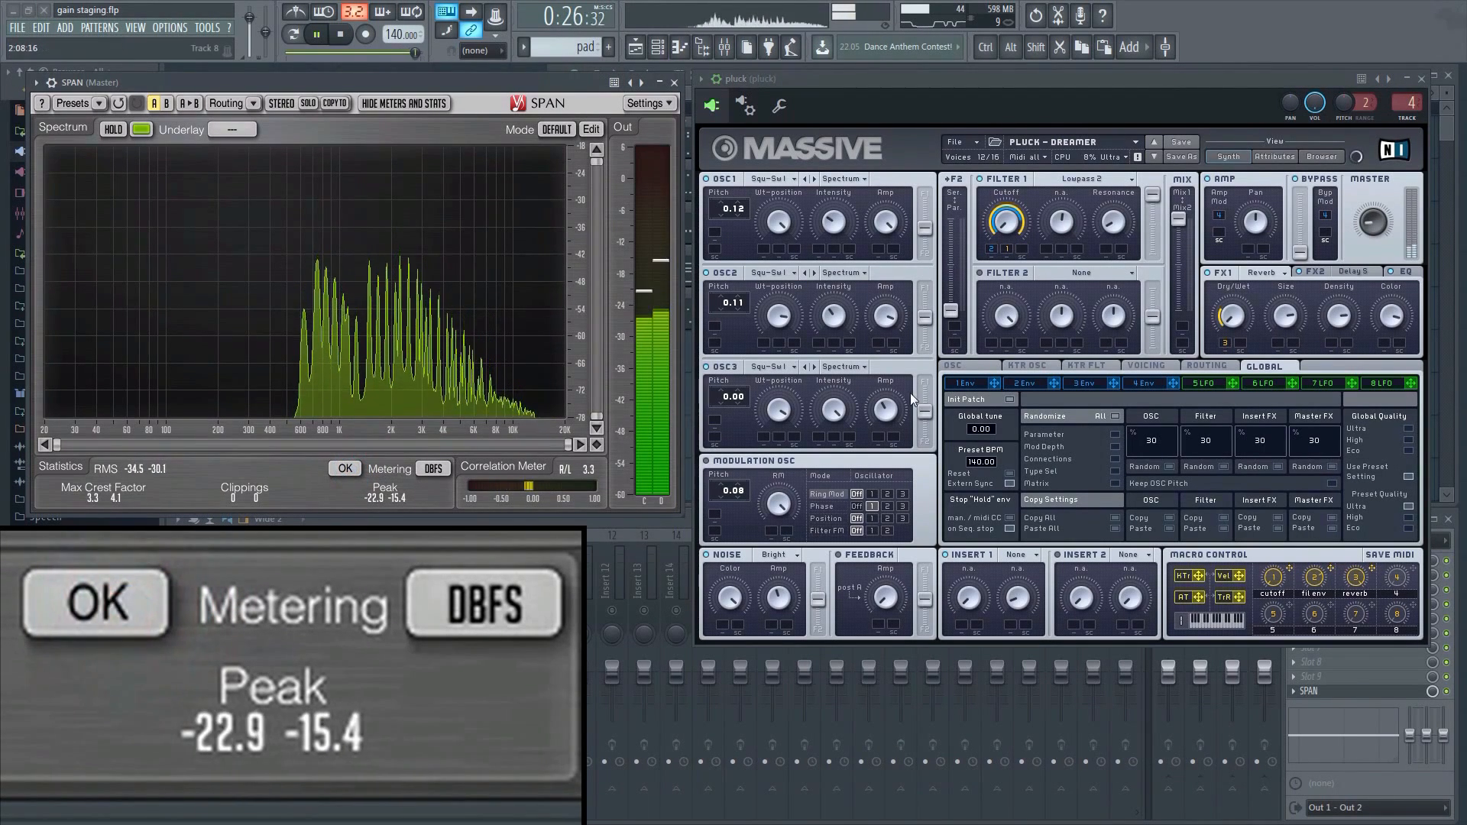
click(1362, 226)
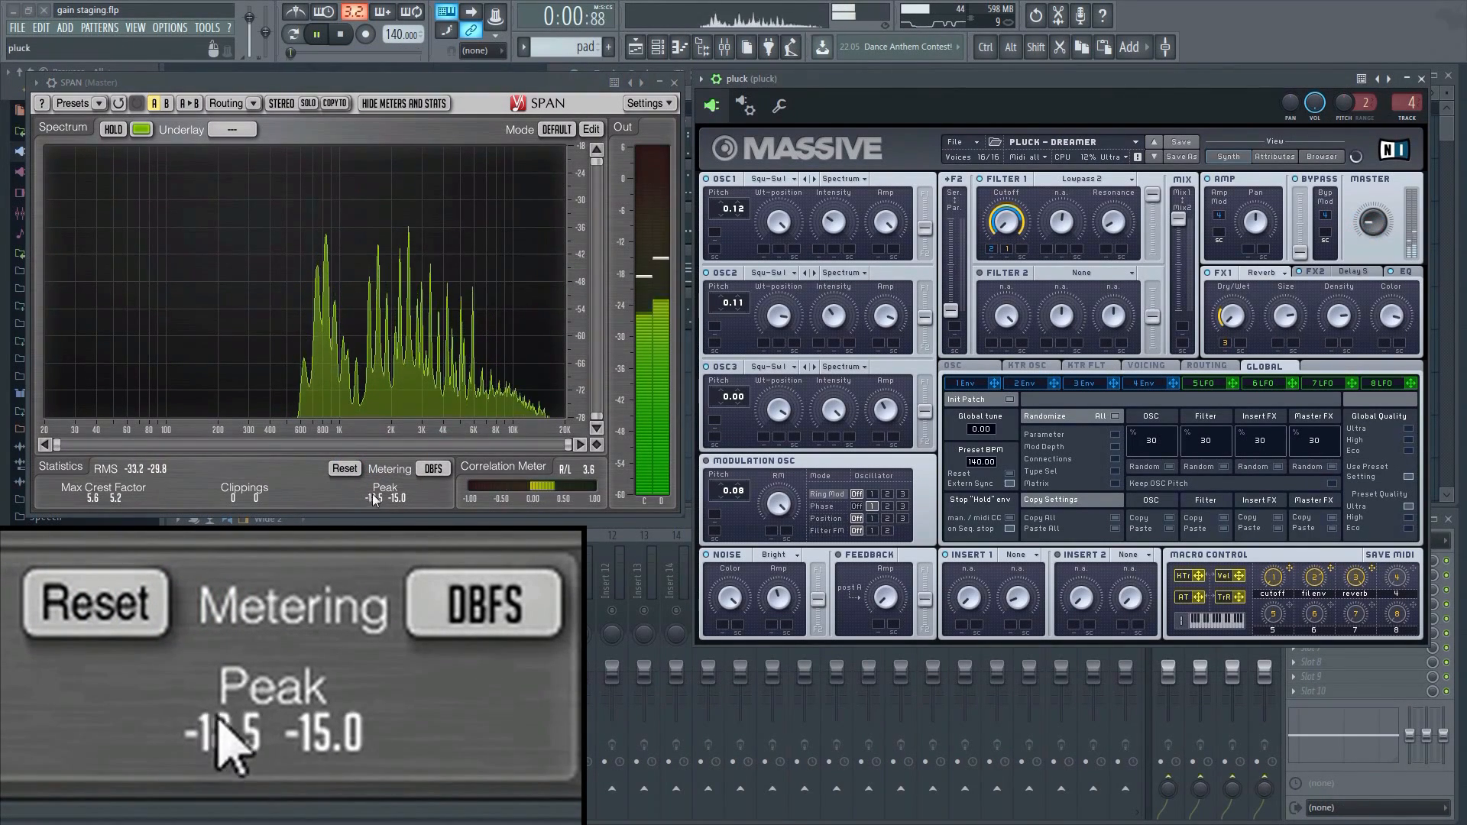
Adjust the pluck Massive's master volume slightly, reset SPAN's peak statistics to recheck the level, and stop playback
click(351, 469)
click(344, 470)
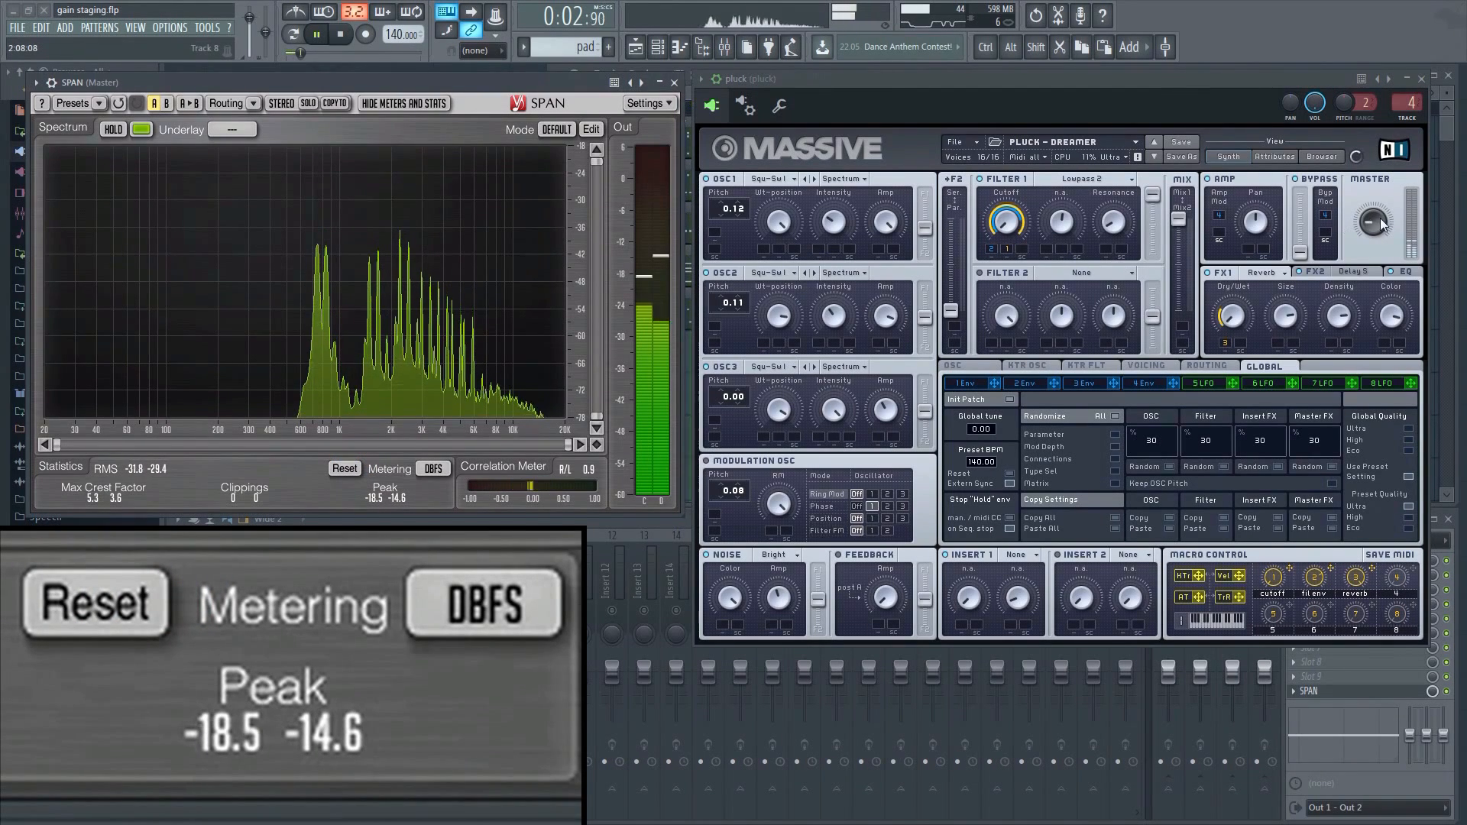
click(1376, 222)
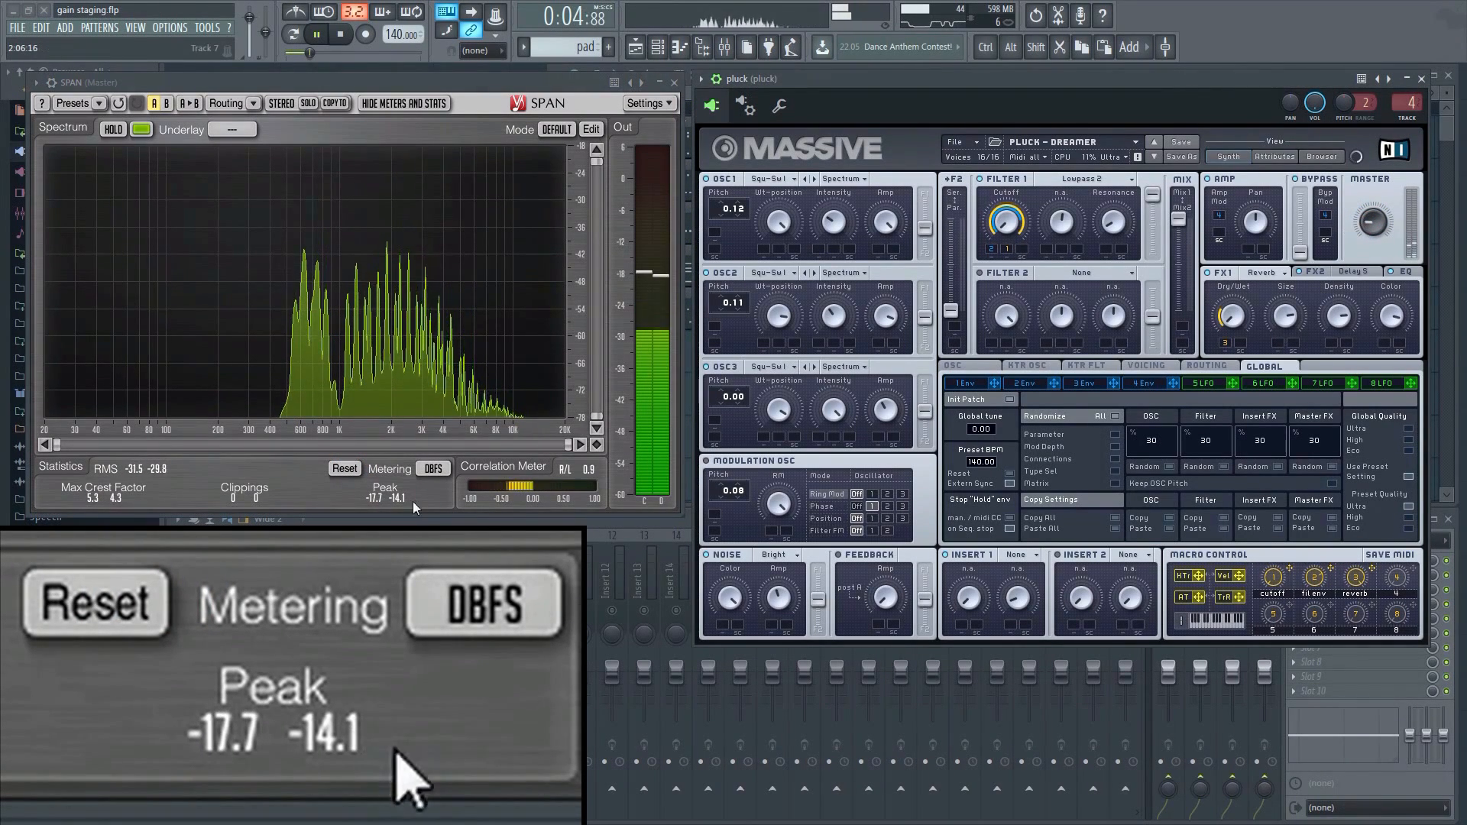
click(345, 469)
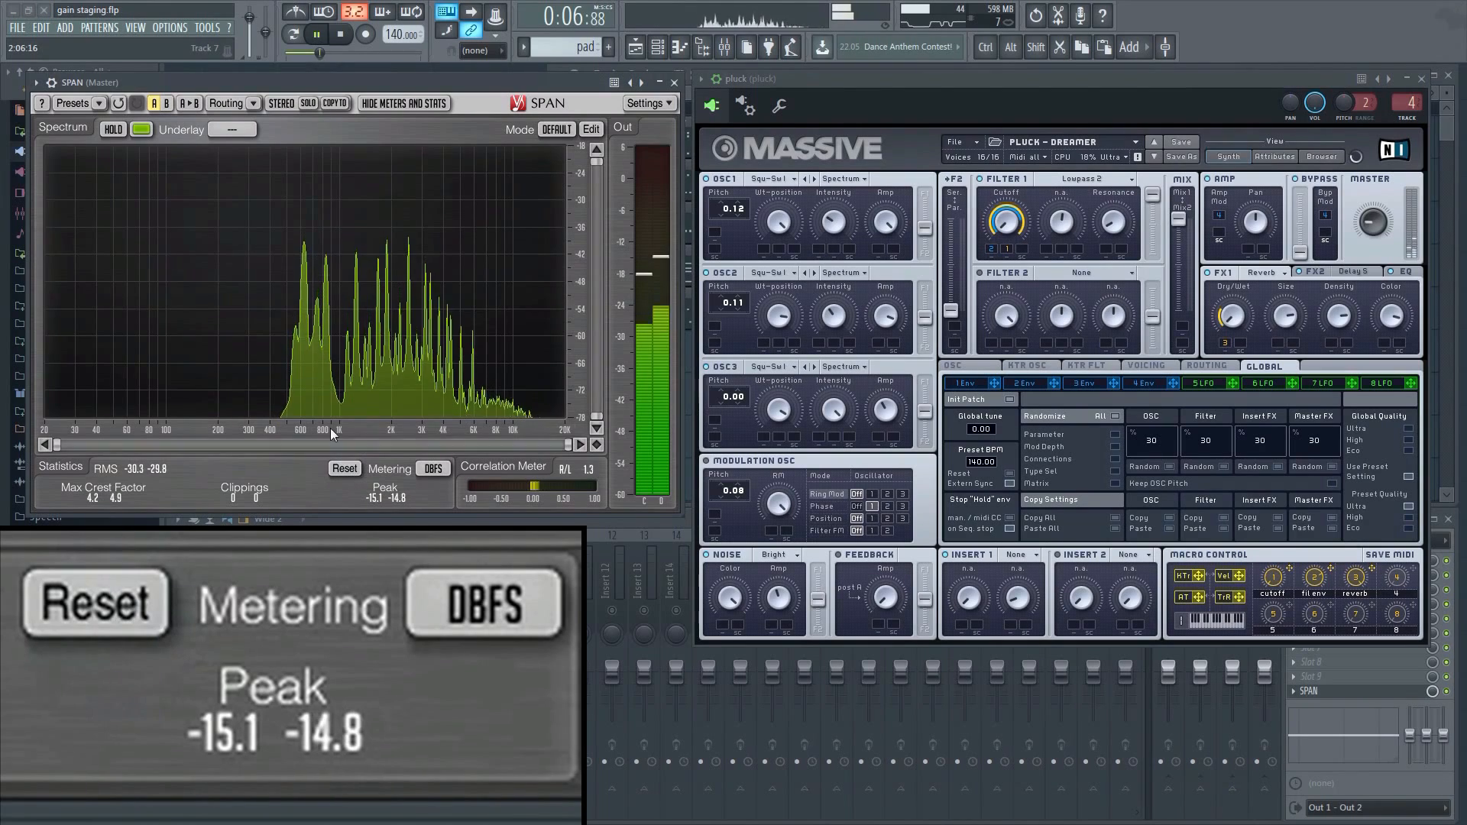
key(space)
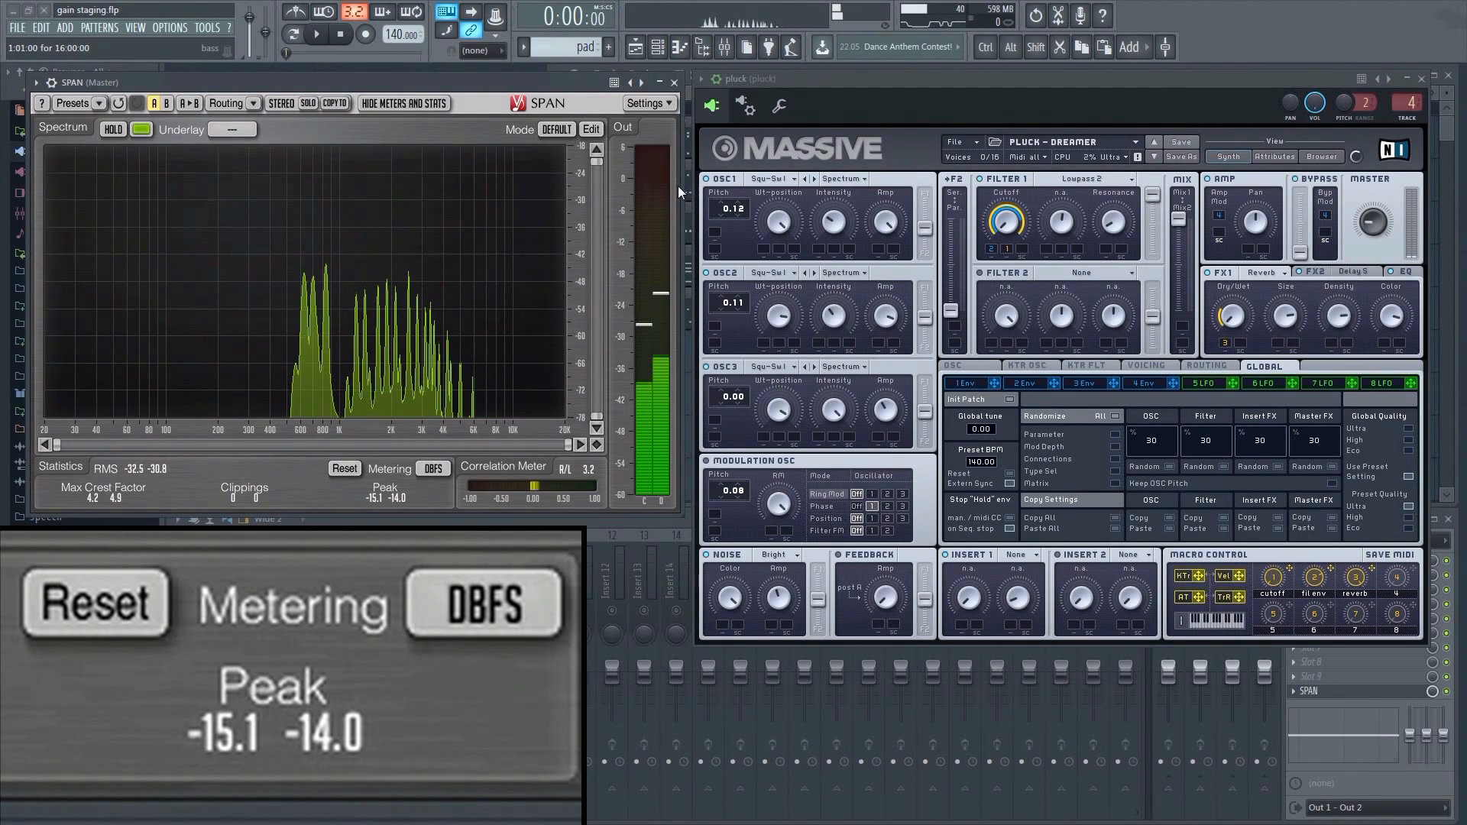
Open the pad channel's Massive beside SPAN and solo the pad mixer track
key(F6)
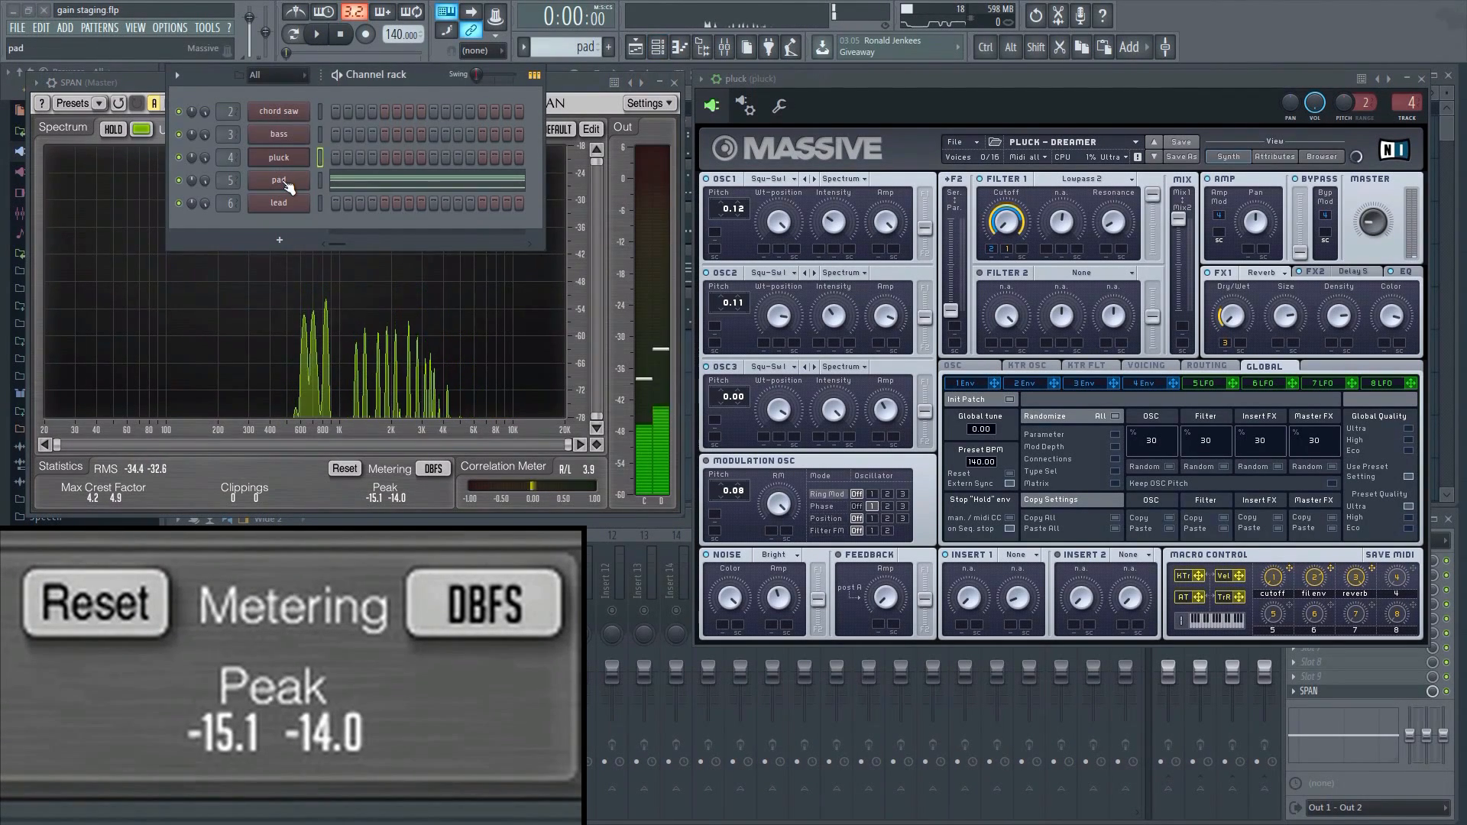
click(279, 180)
drag(759, 163, 868, 85)
key(F6)
click(387, 611)
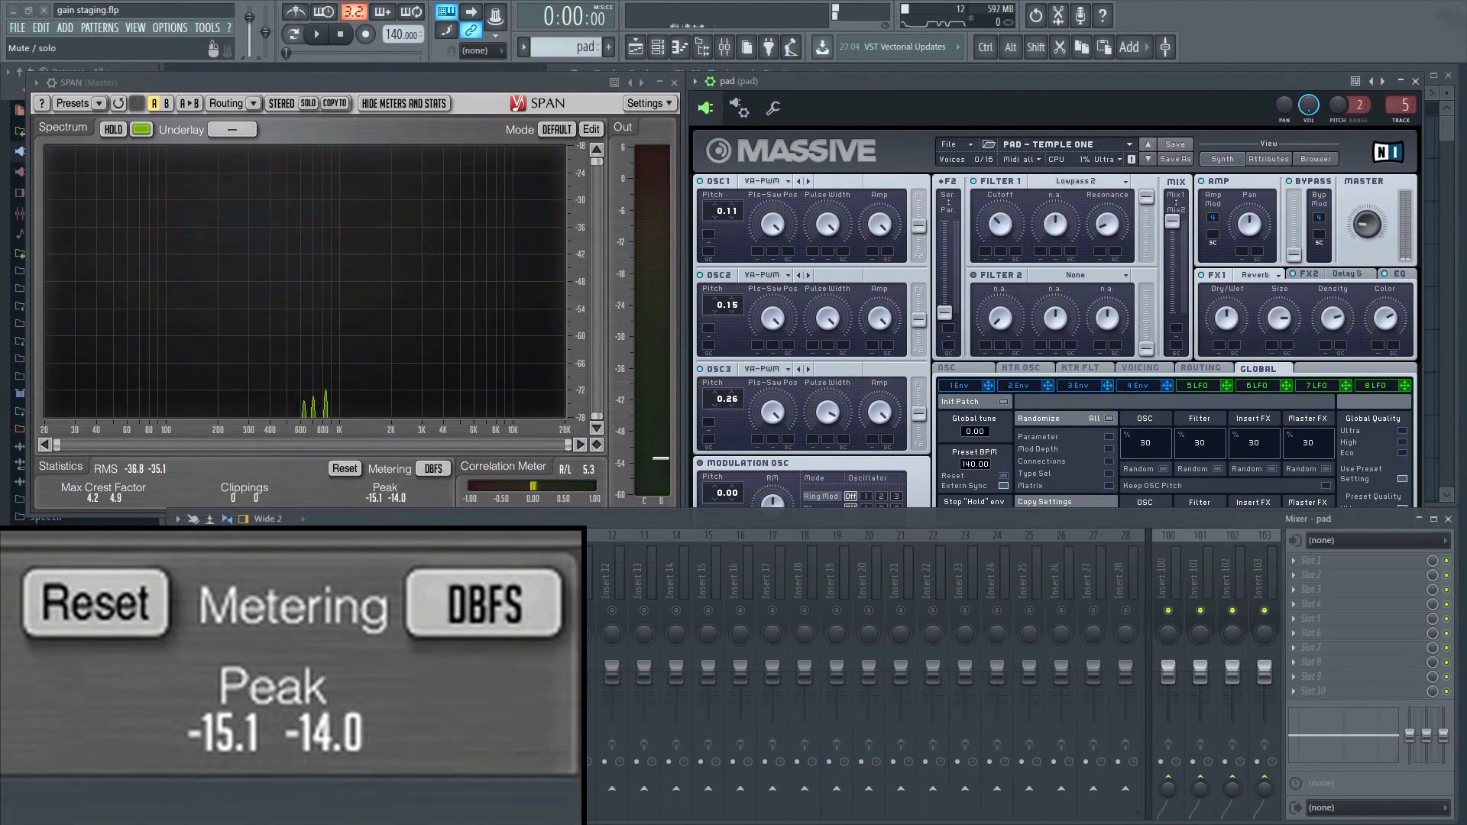
Play the soloed pad, set its Massive's master volume to about 0.167, and reset SPAN's peak statistics
key(space)
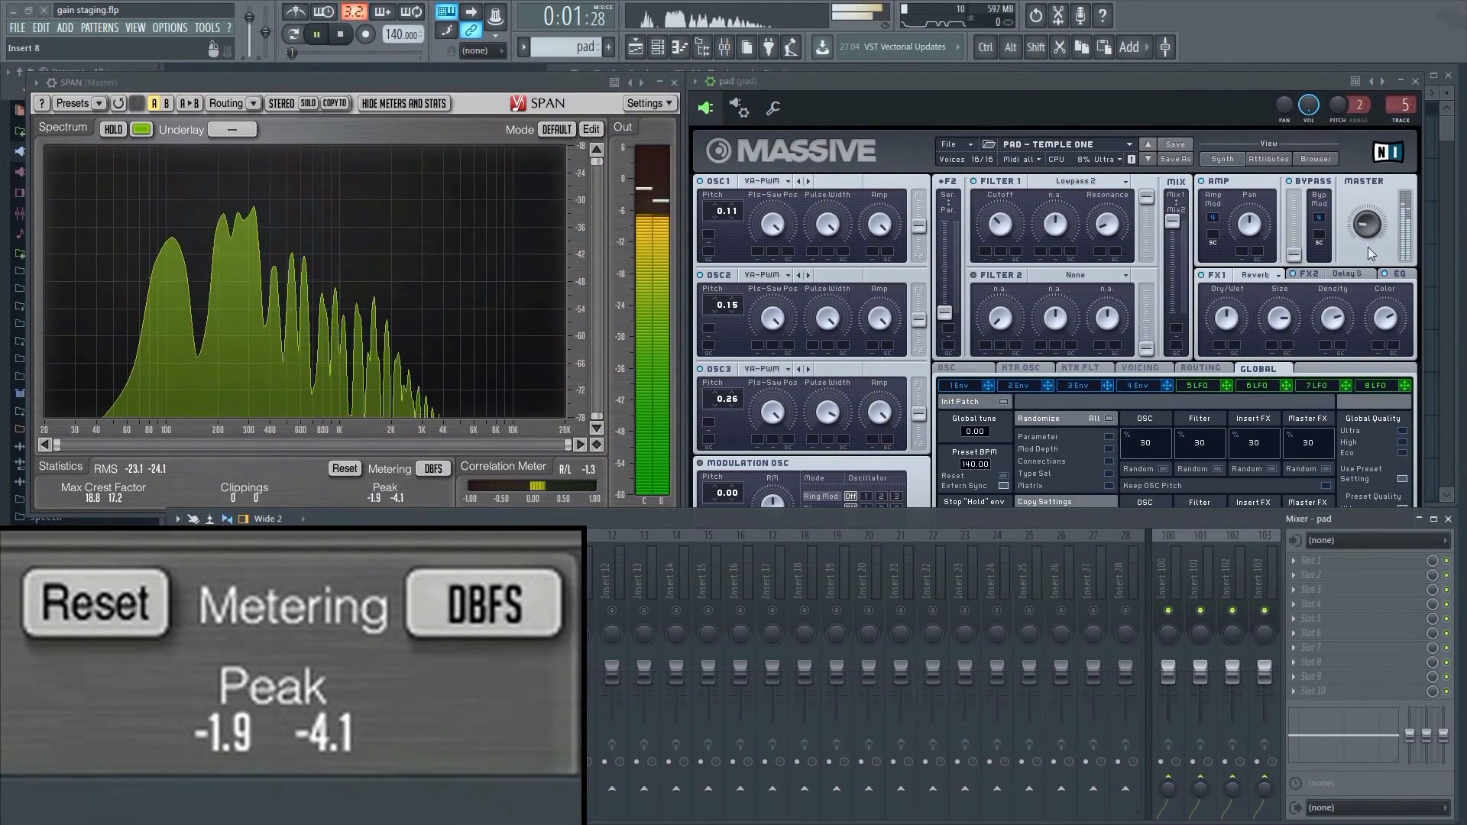
click(1365, 239)
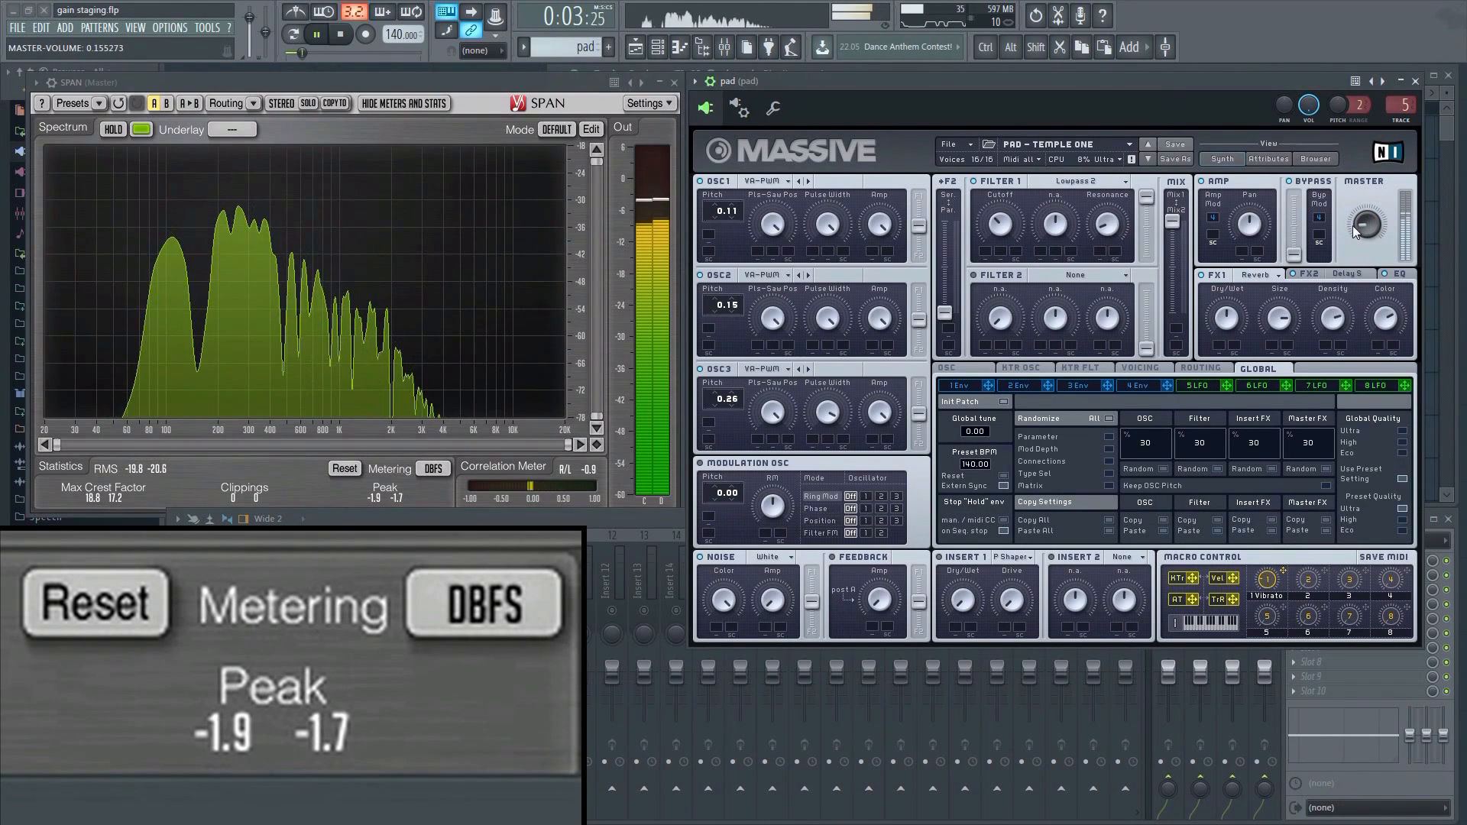
drag(1352, 226, 1351, 223)
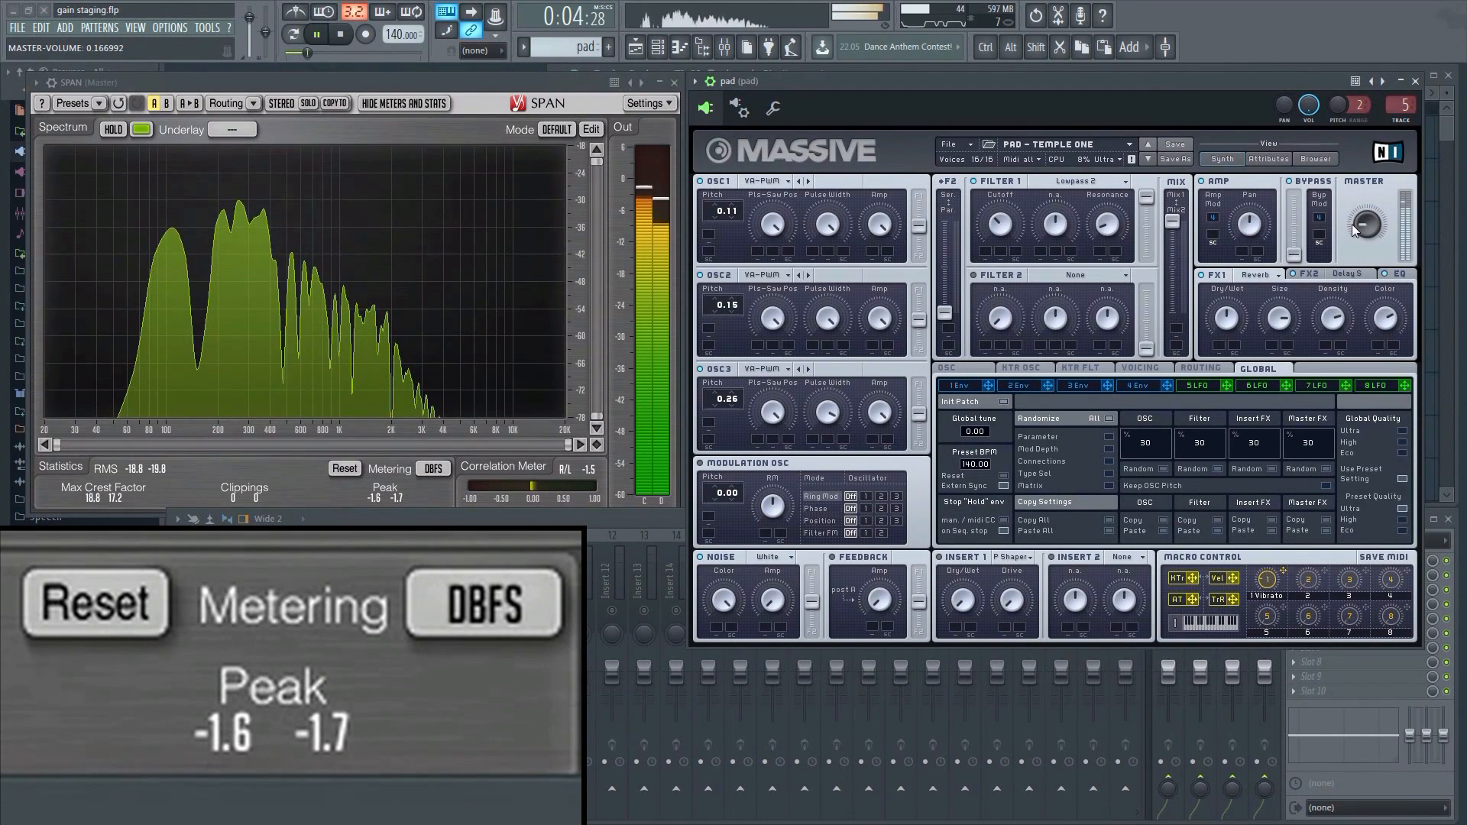
click(338, 472)
click(336, 473)
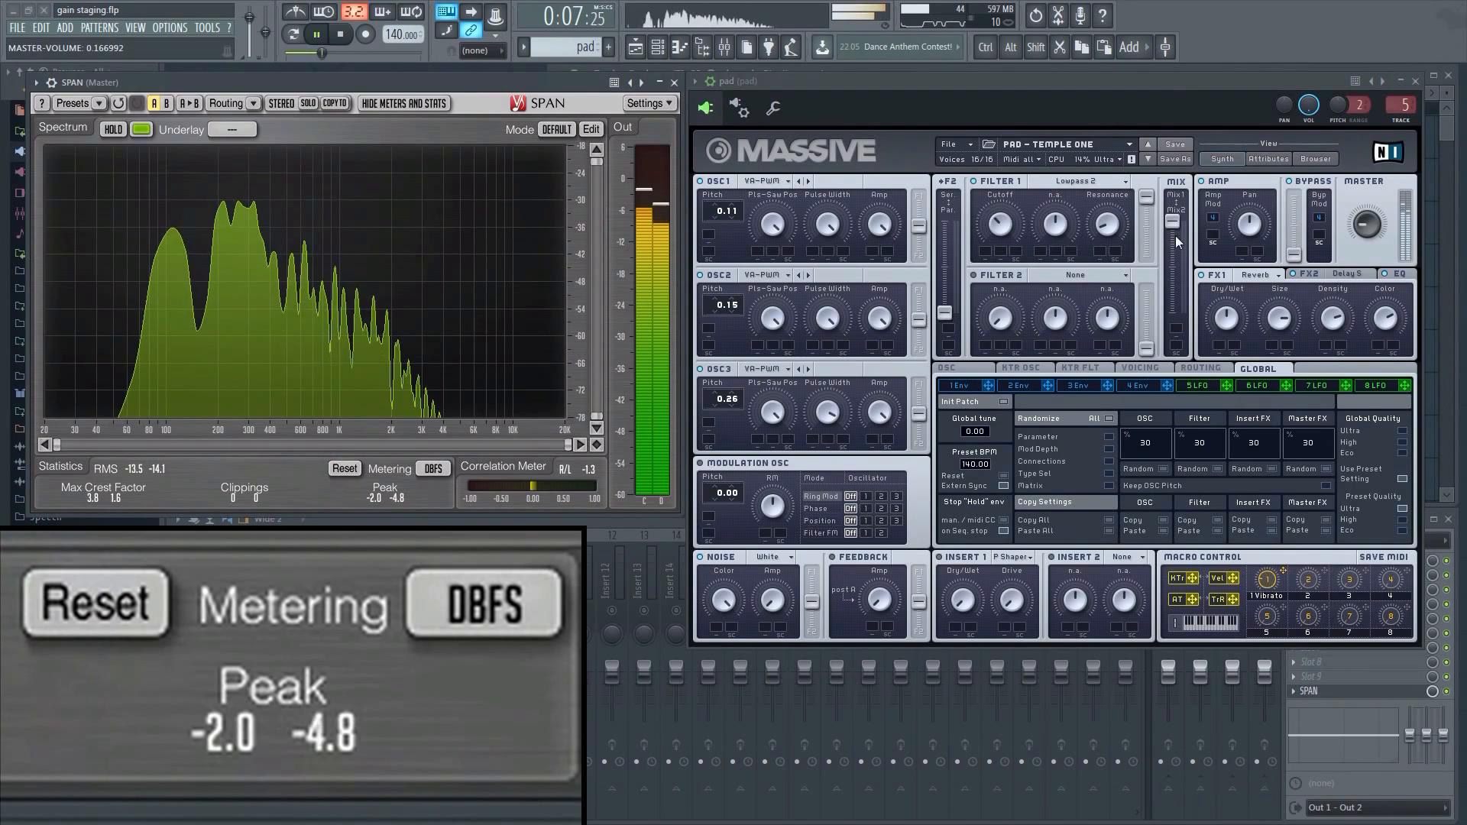
Lower the pad Massive's master volume to about 0.104, resetting SPAN's peak statistics after each adjustment
drag(1362, 224, 1354, 234)
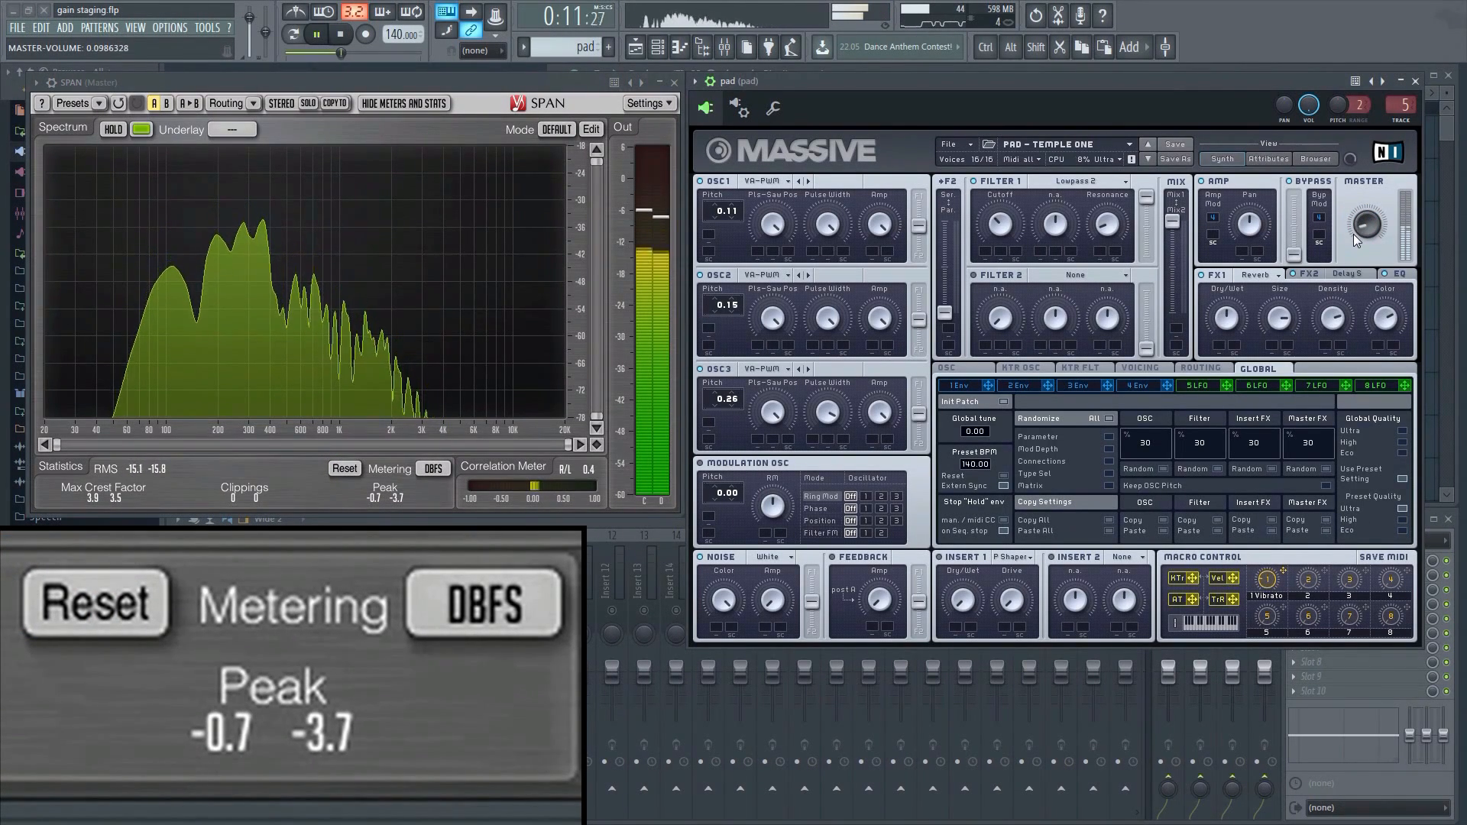
click(344, 468)
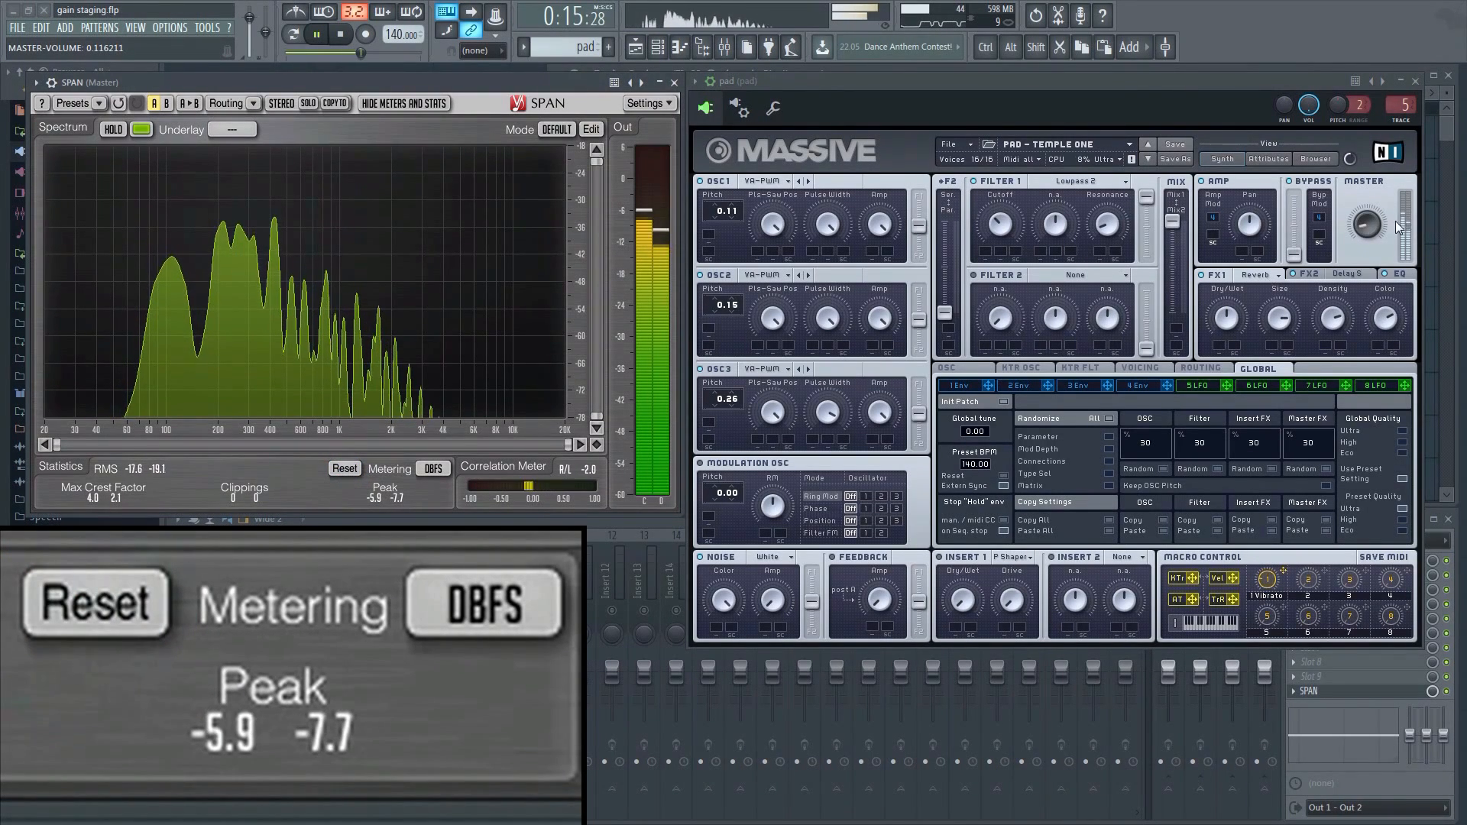
drag(1367, 230, 1367, 230)
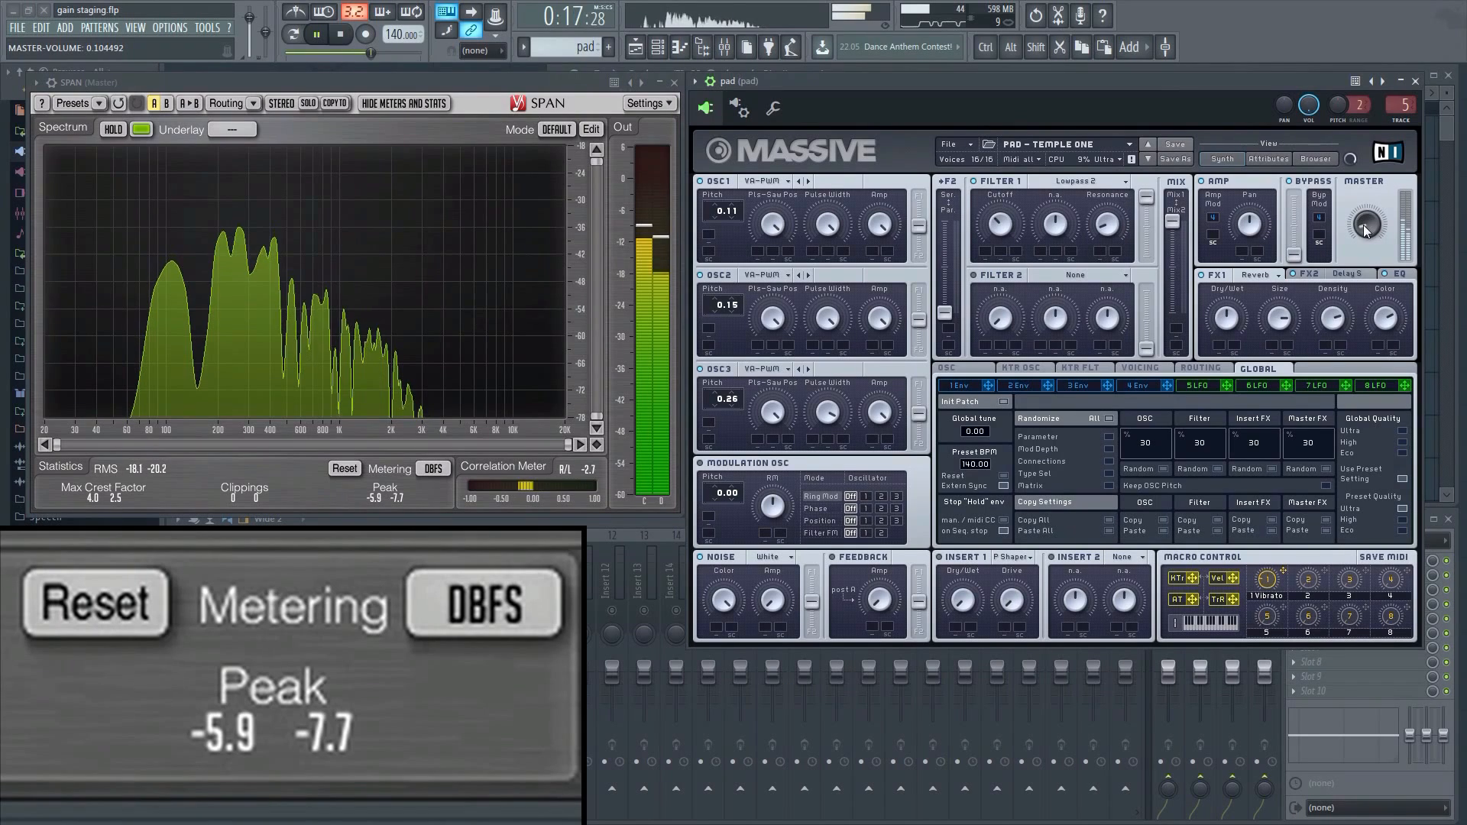
click(337, 470)
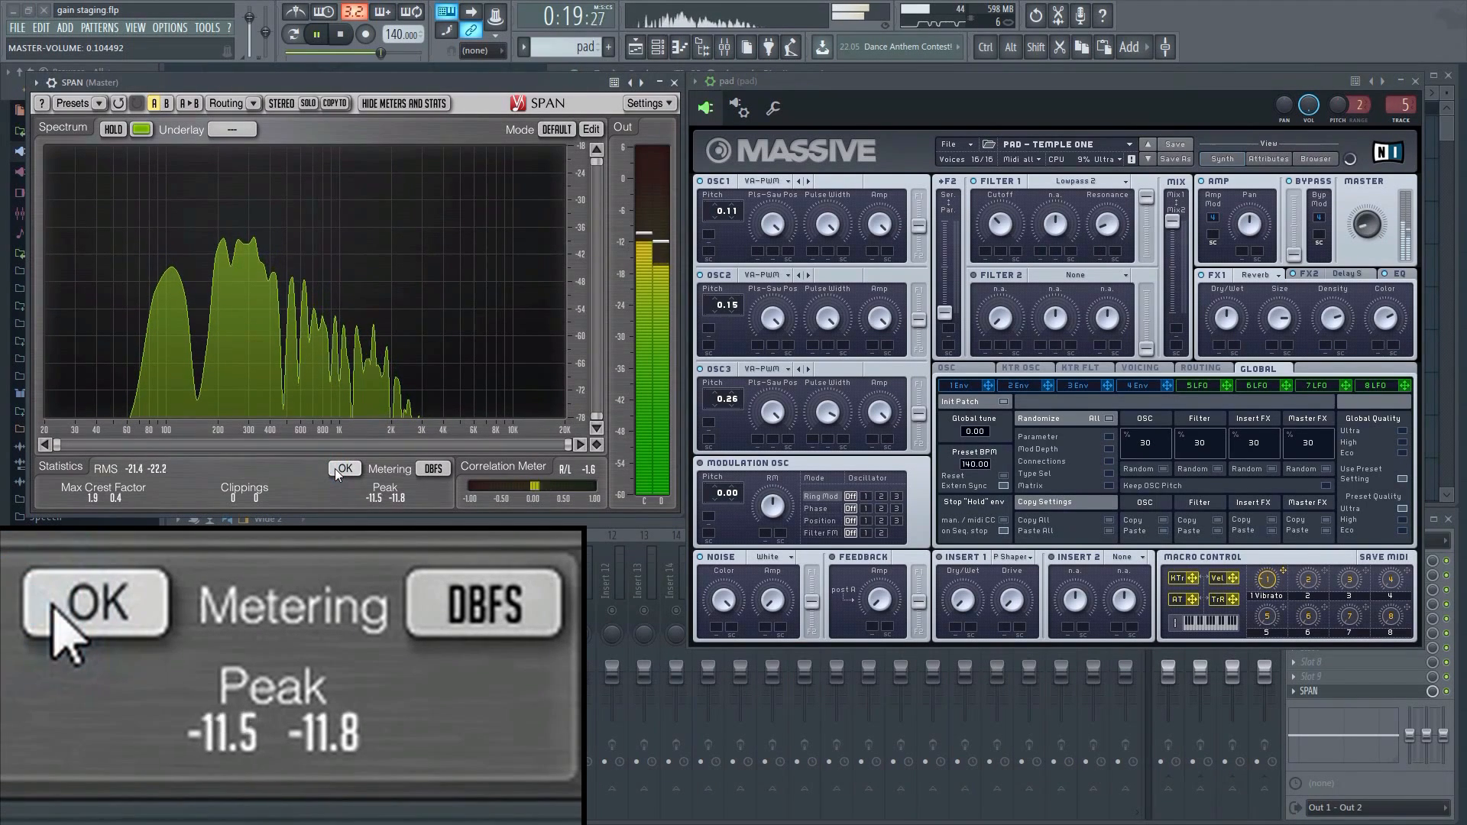
Set the pad Massive's master volume to about 0.076, recheck the peaks with repeated SPAN statistics resets, and stop playback
drag(1372, 231, 1357, 228)
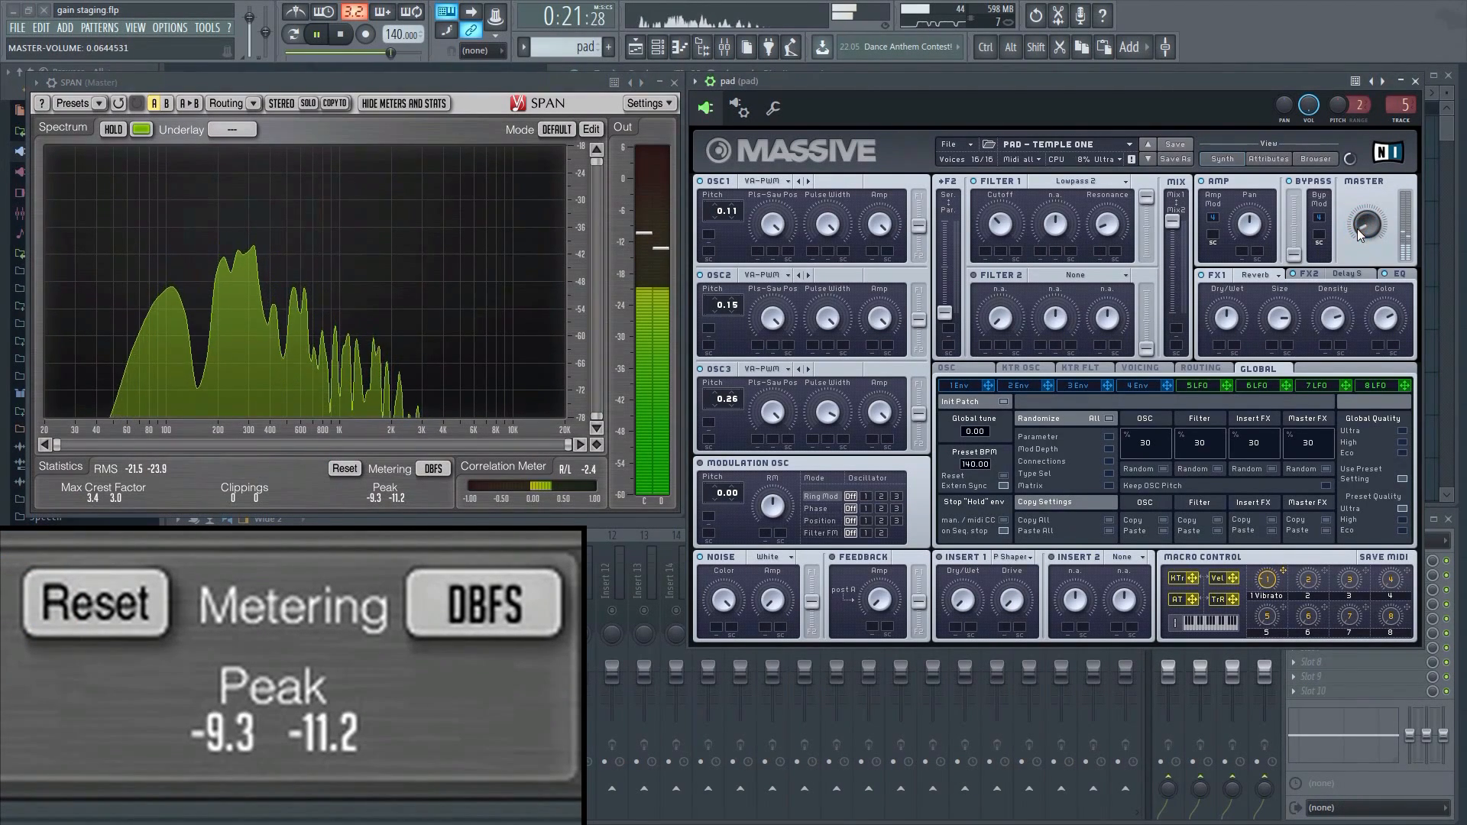
click(344, 469)
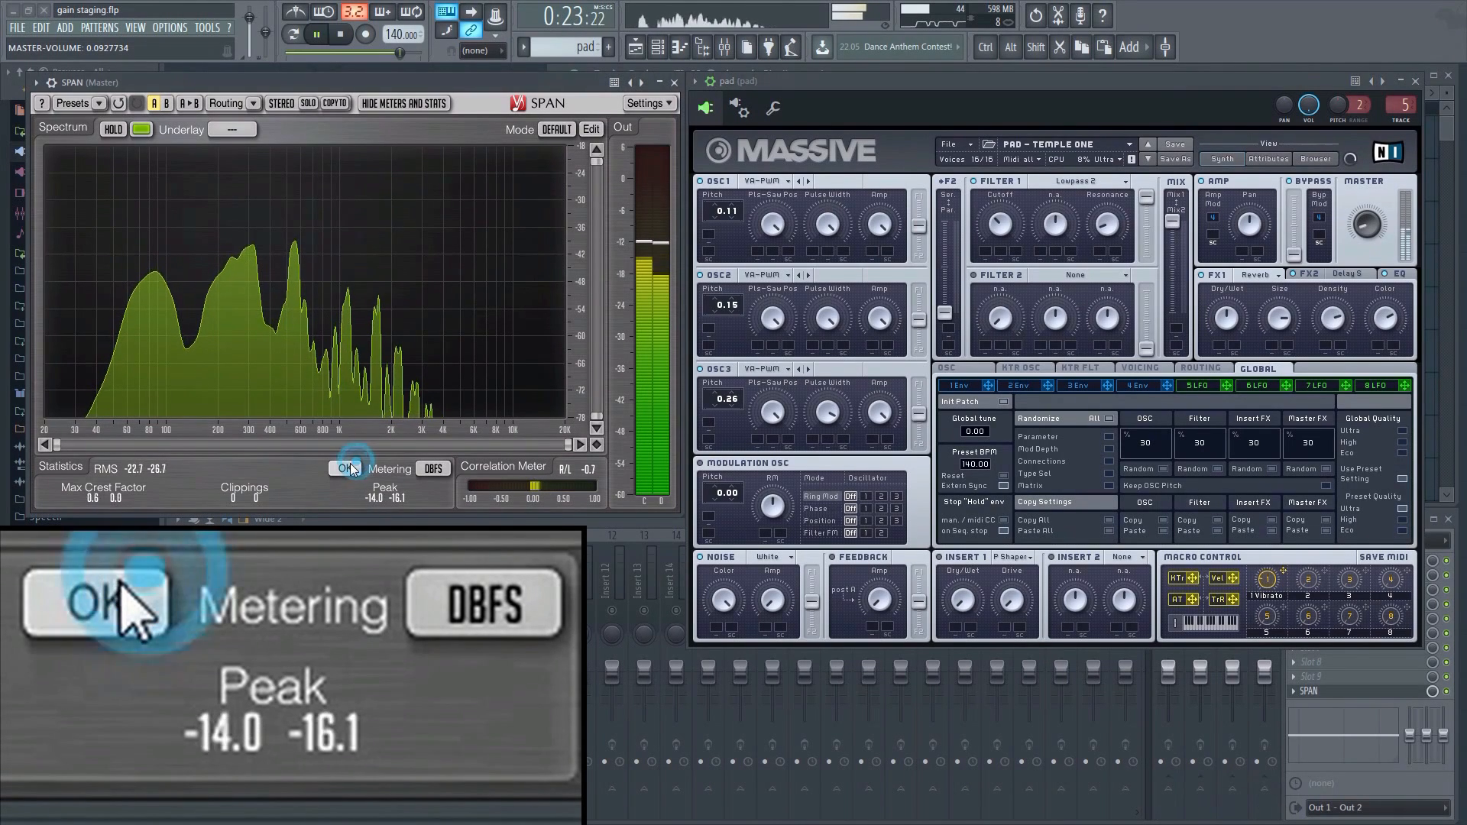
drag(1368, 227, 1368, 229)
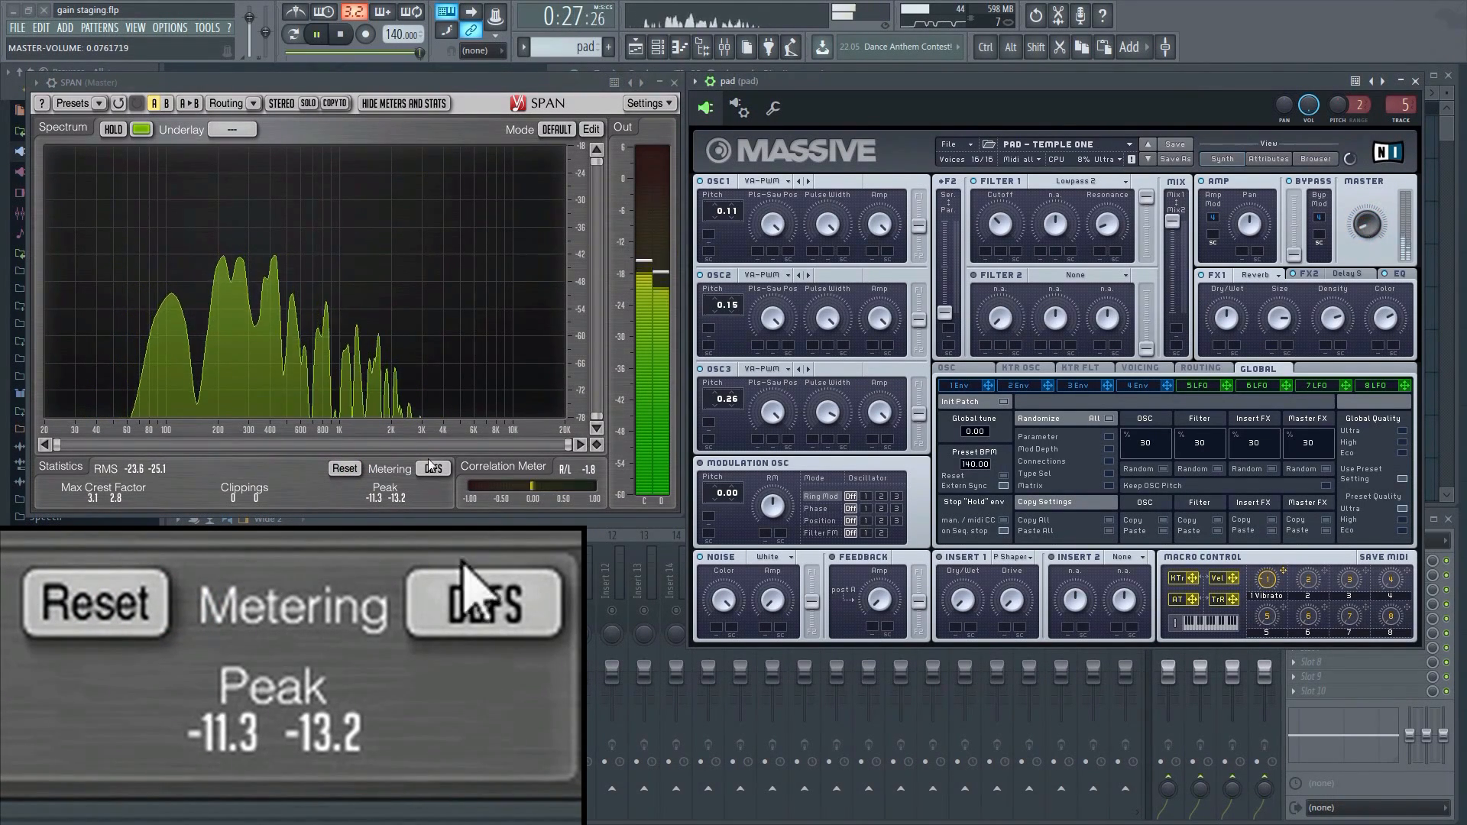
click(341, 471)
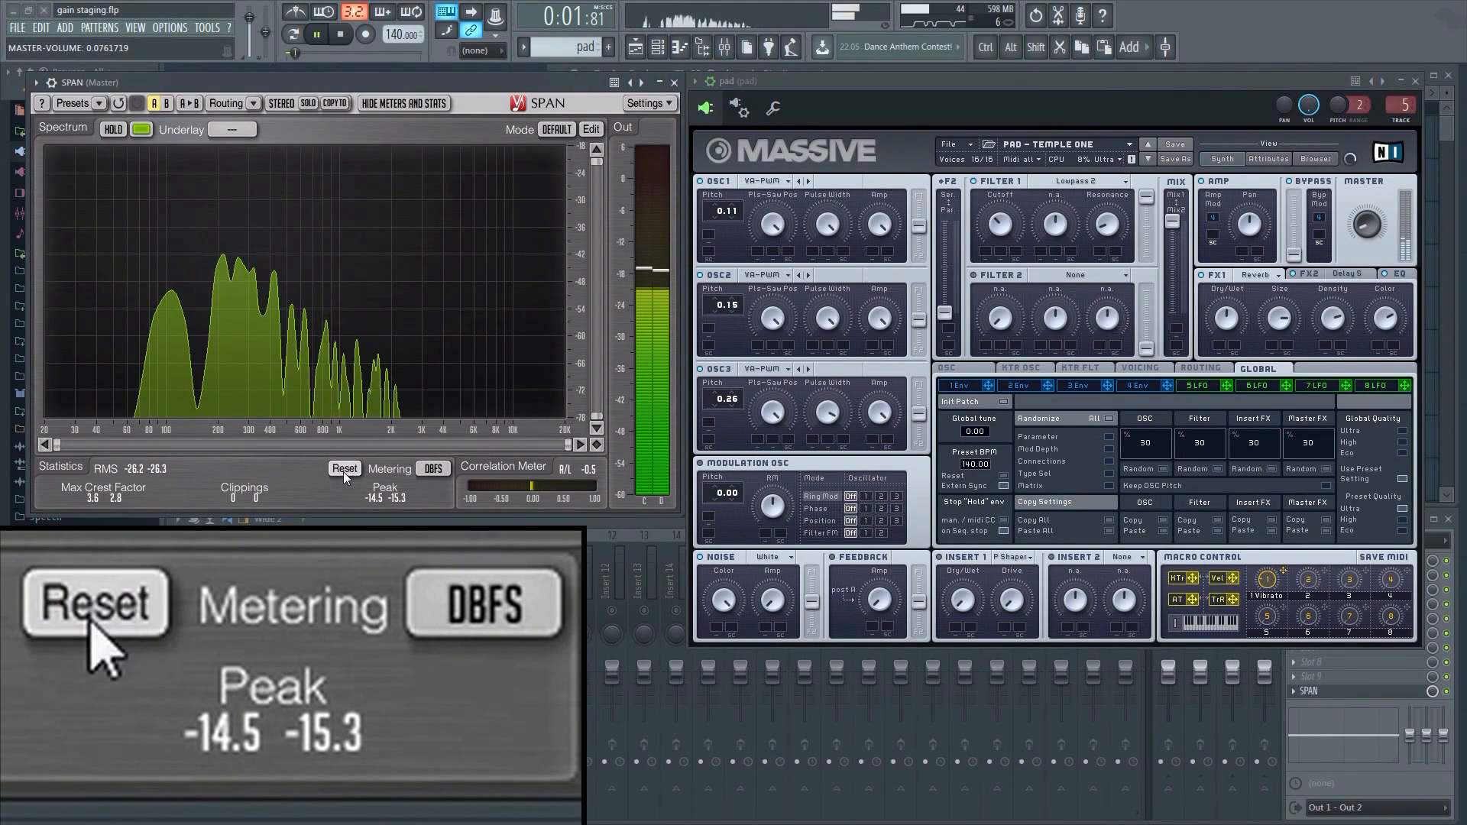
click(343, 470)
click(343, 471)
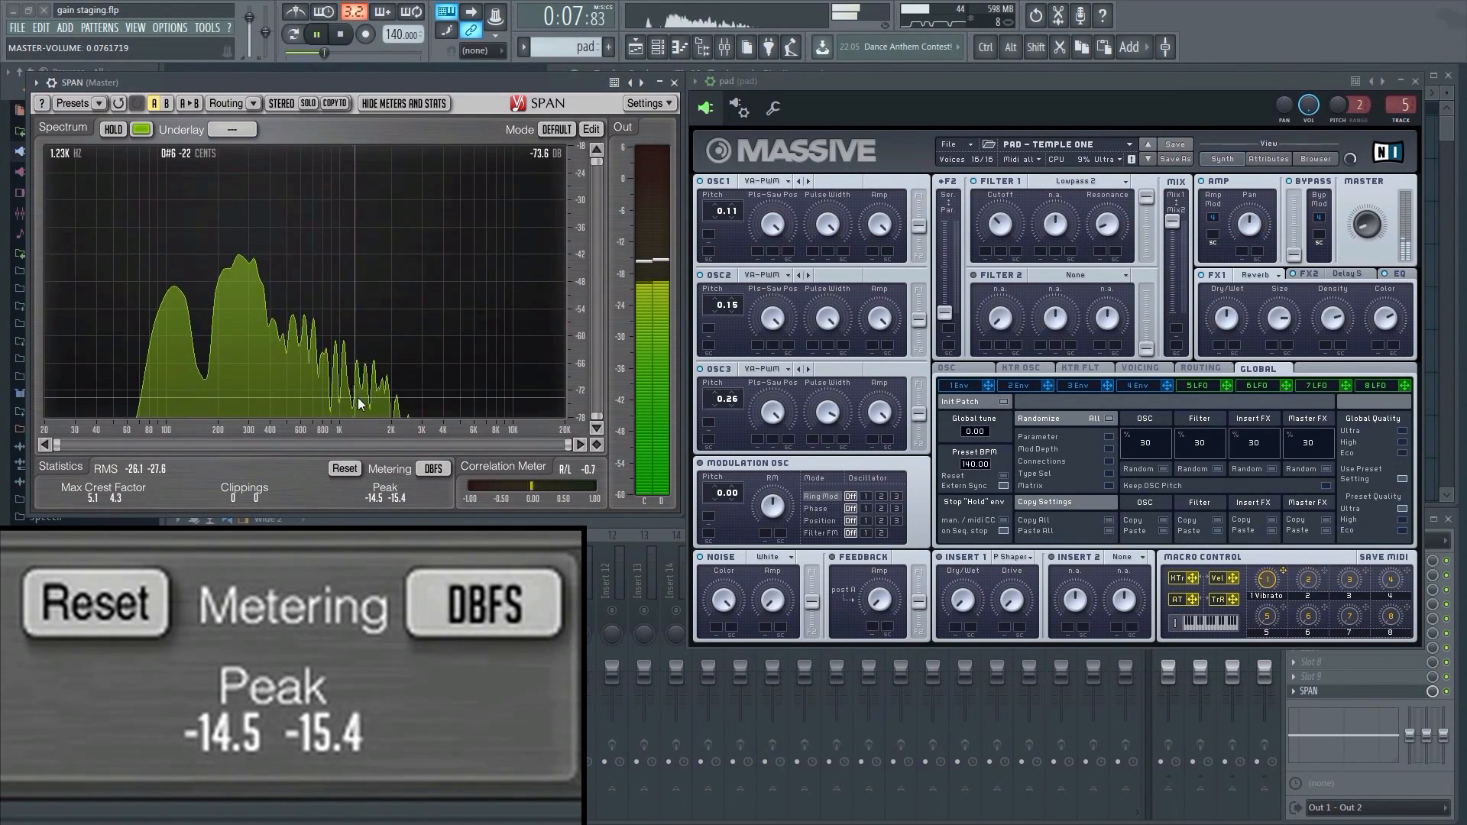
key(space)
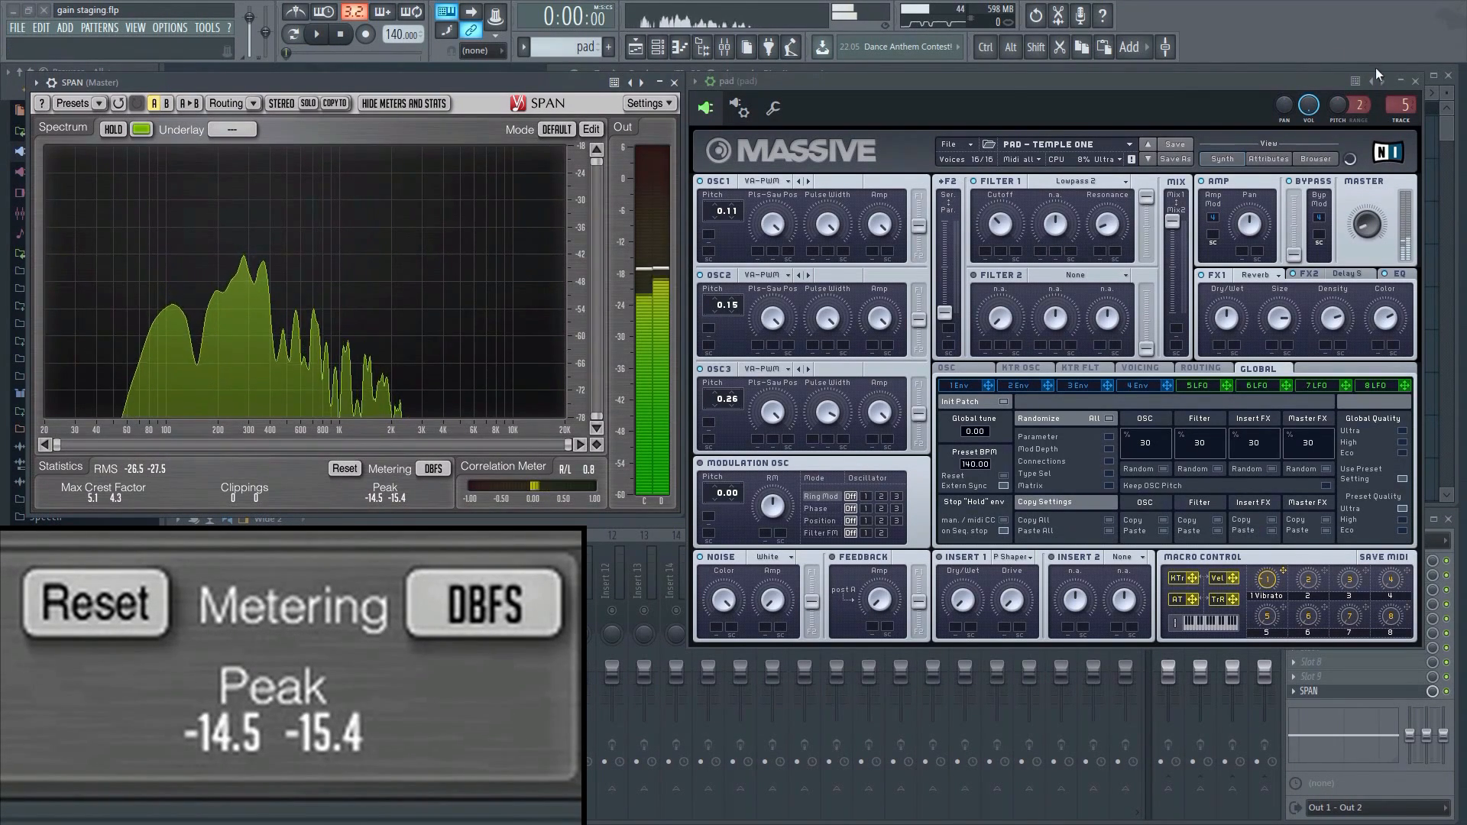
Open the lead channel's Massive beside SPAN and solo the lead mixer track
key(F6)
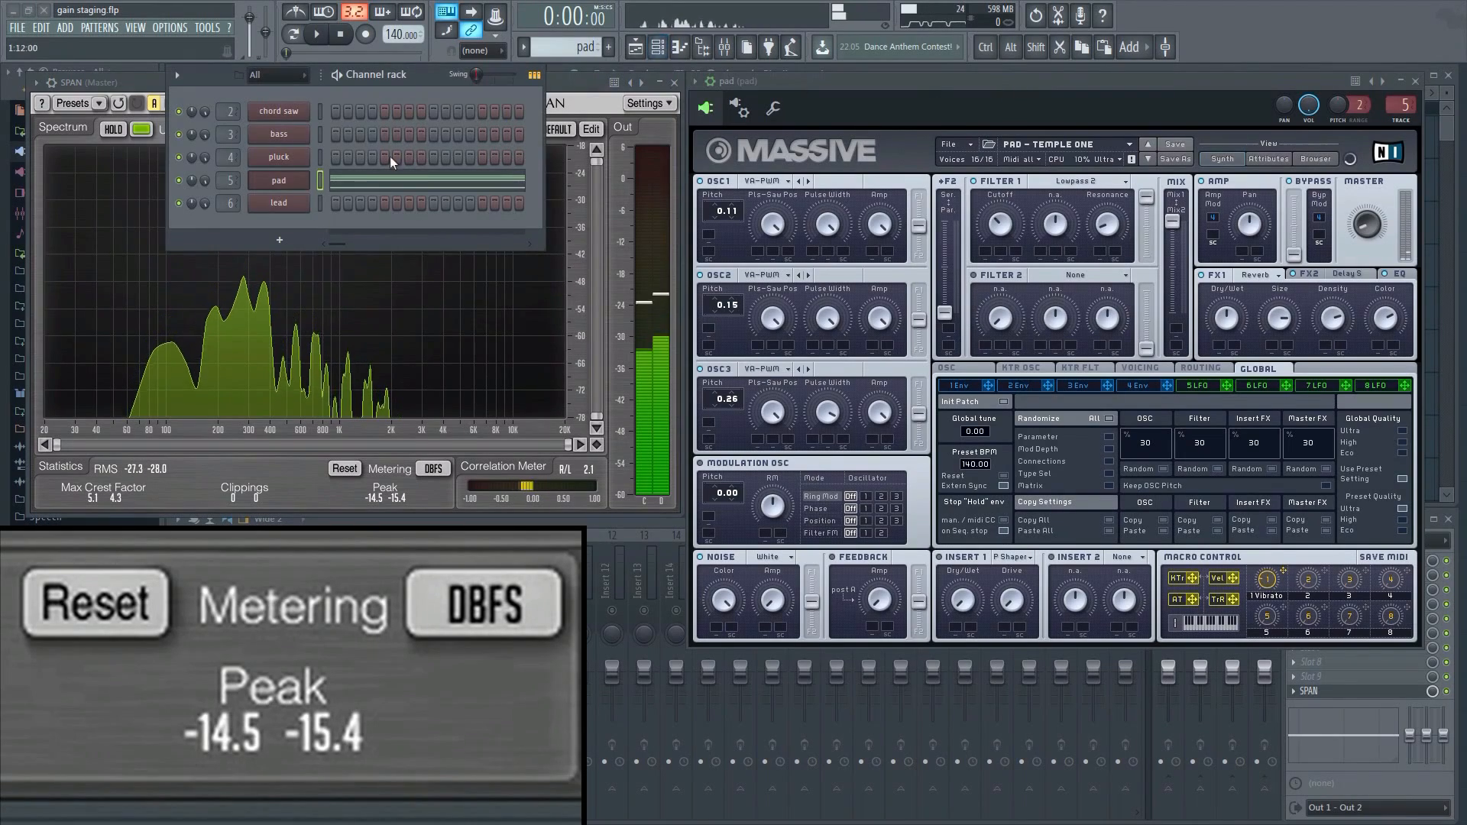
click(280, 203)
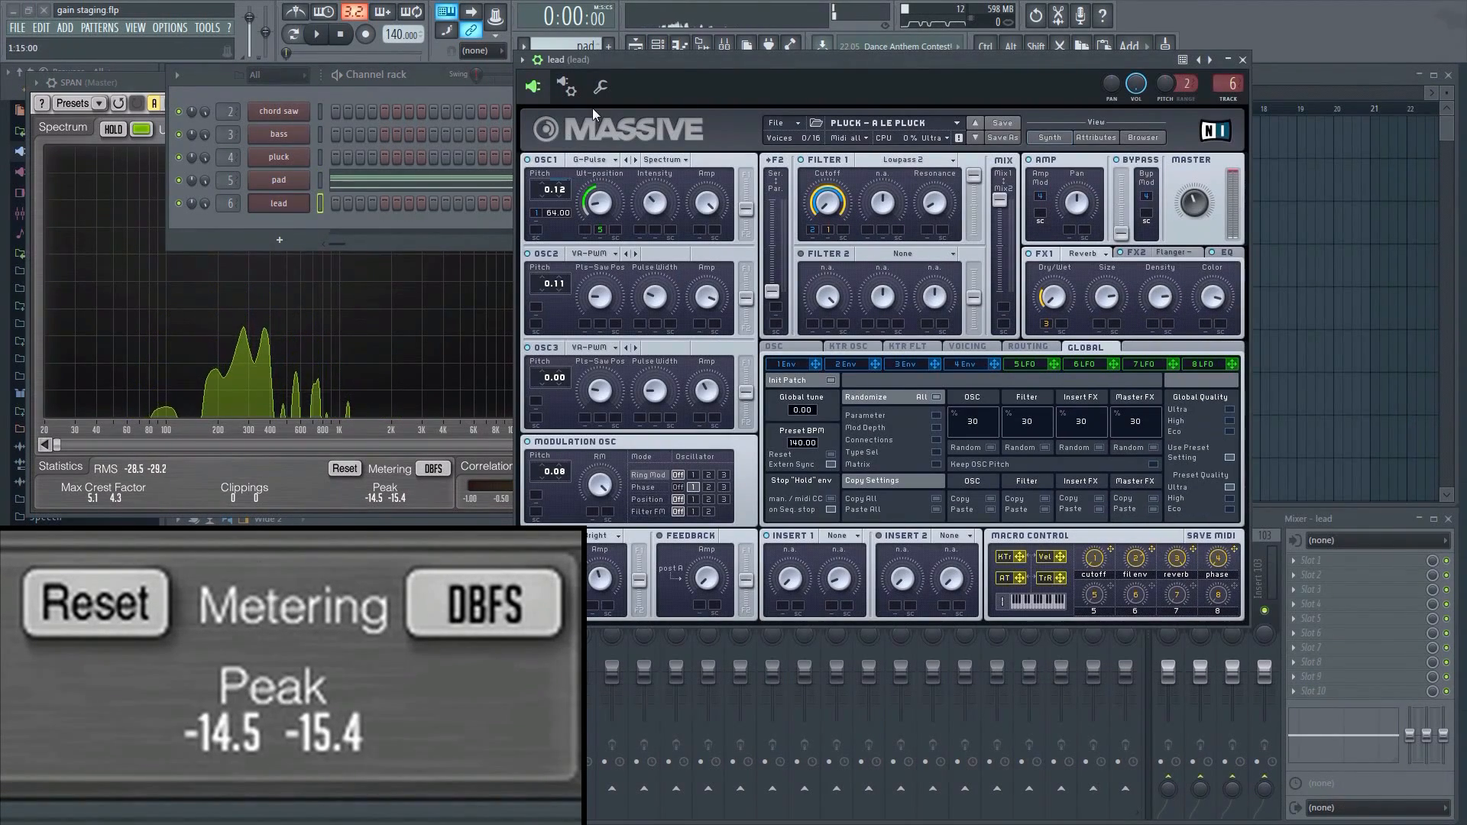
drag(741, 59, 919, 56)
click(548, 522)
Play the soloed lead and set its Massive's master volume to about 0.149, repeatedly resetting SPAN's peak statistics
key(space)
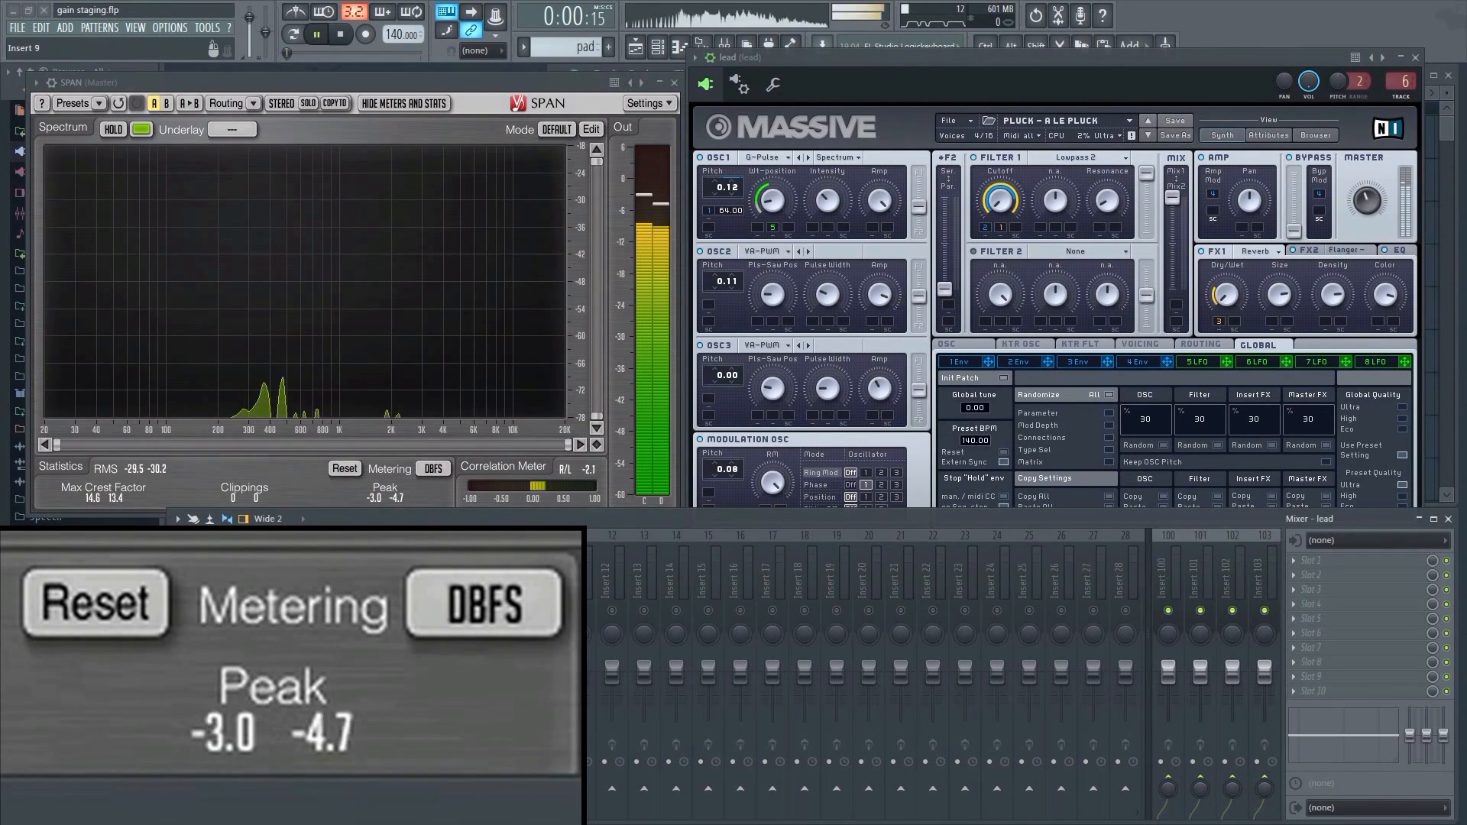
click(1366, 204)
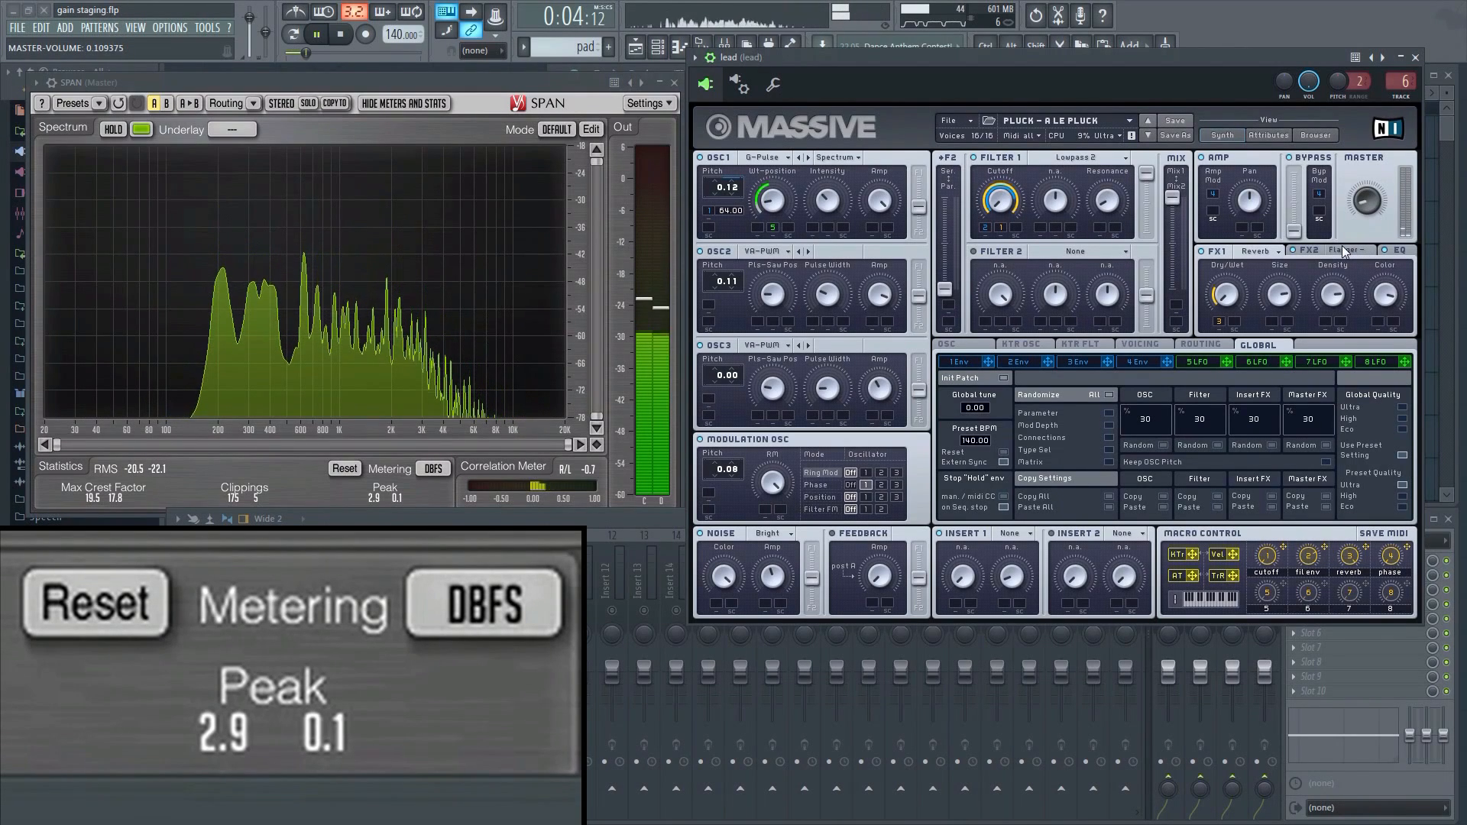
click(343, 468)
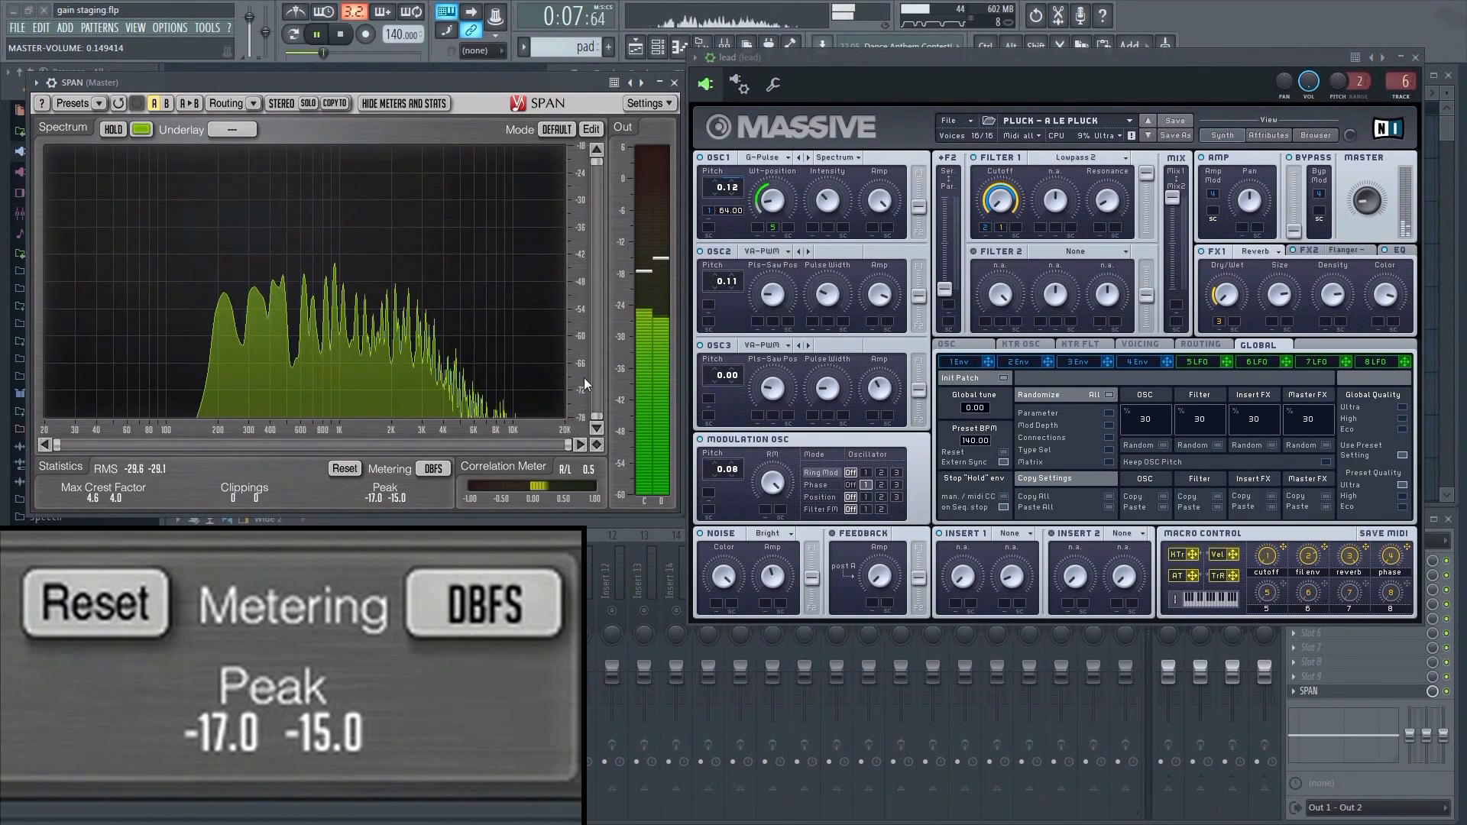
click(348, 473)
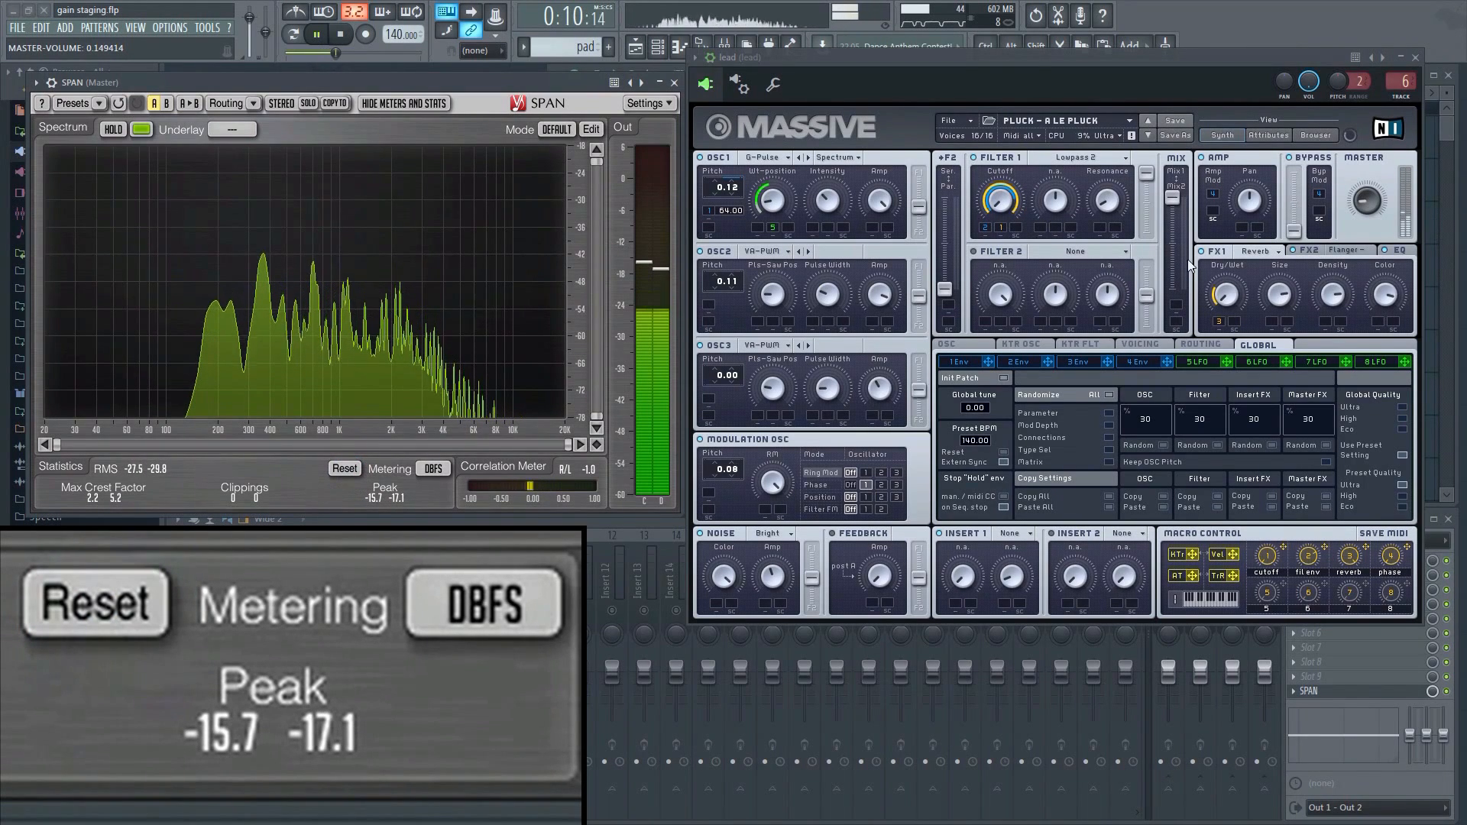
click(347, 469)
click(346, 469)
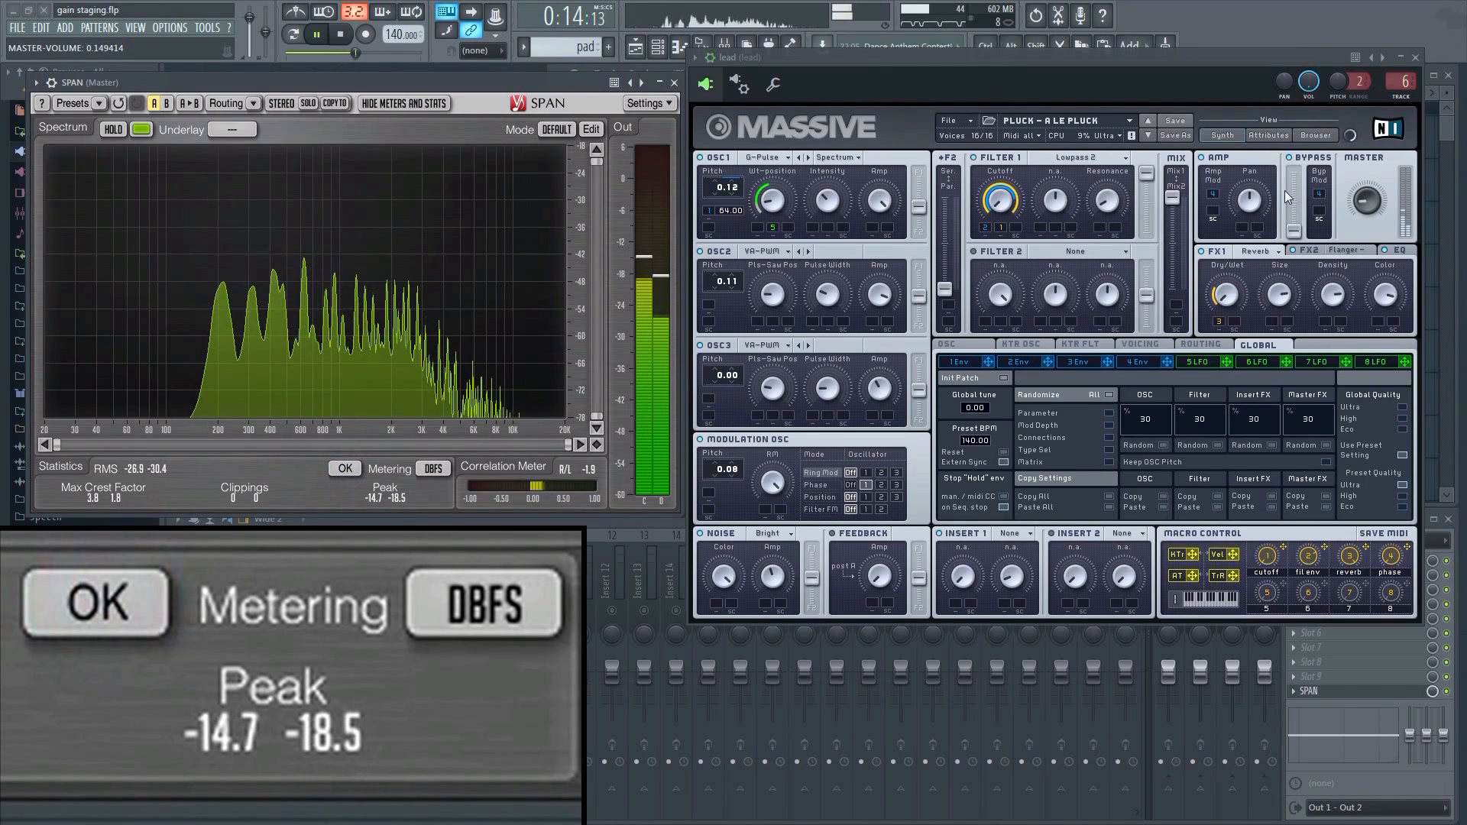
Fine-tune the lead Massive's master volume from about 0.167, resetting SPAN's peak statistics after each adjustment
click(1367, 202)
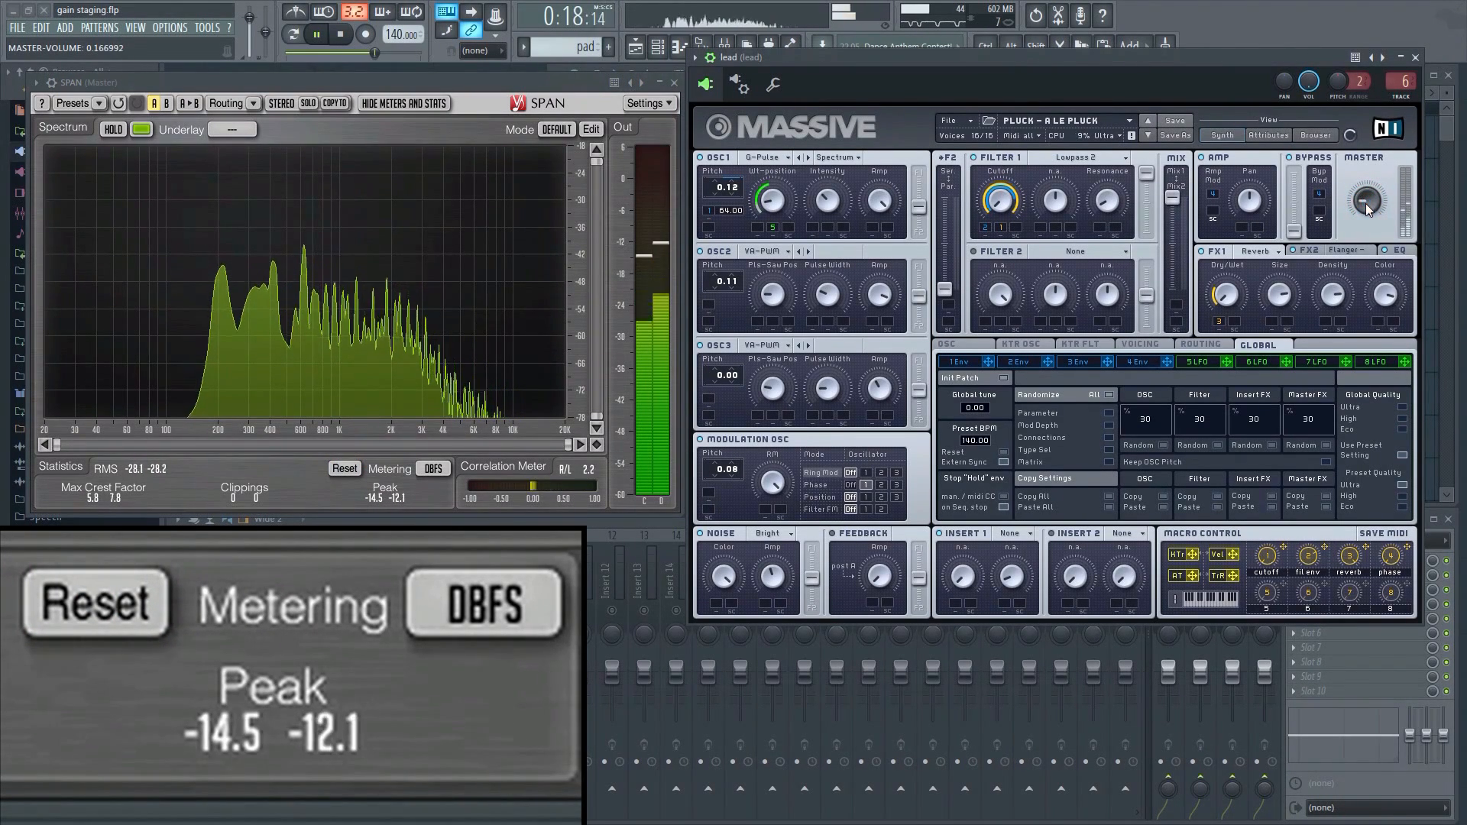
click(350, 470)
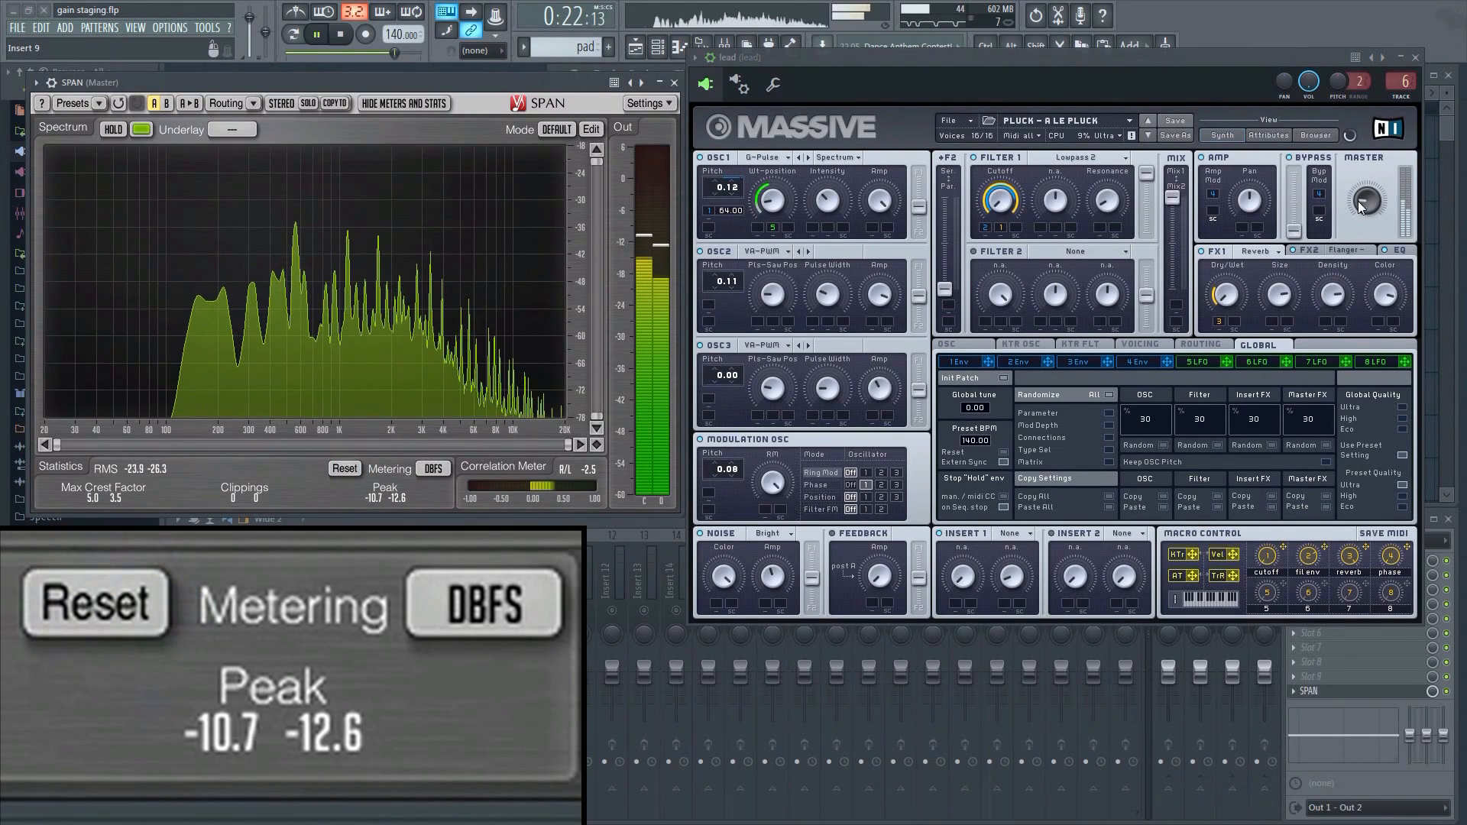
click(1358, 203)
click(348, 471)
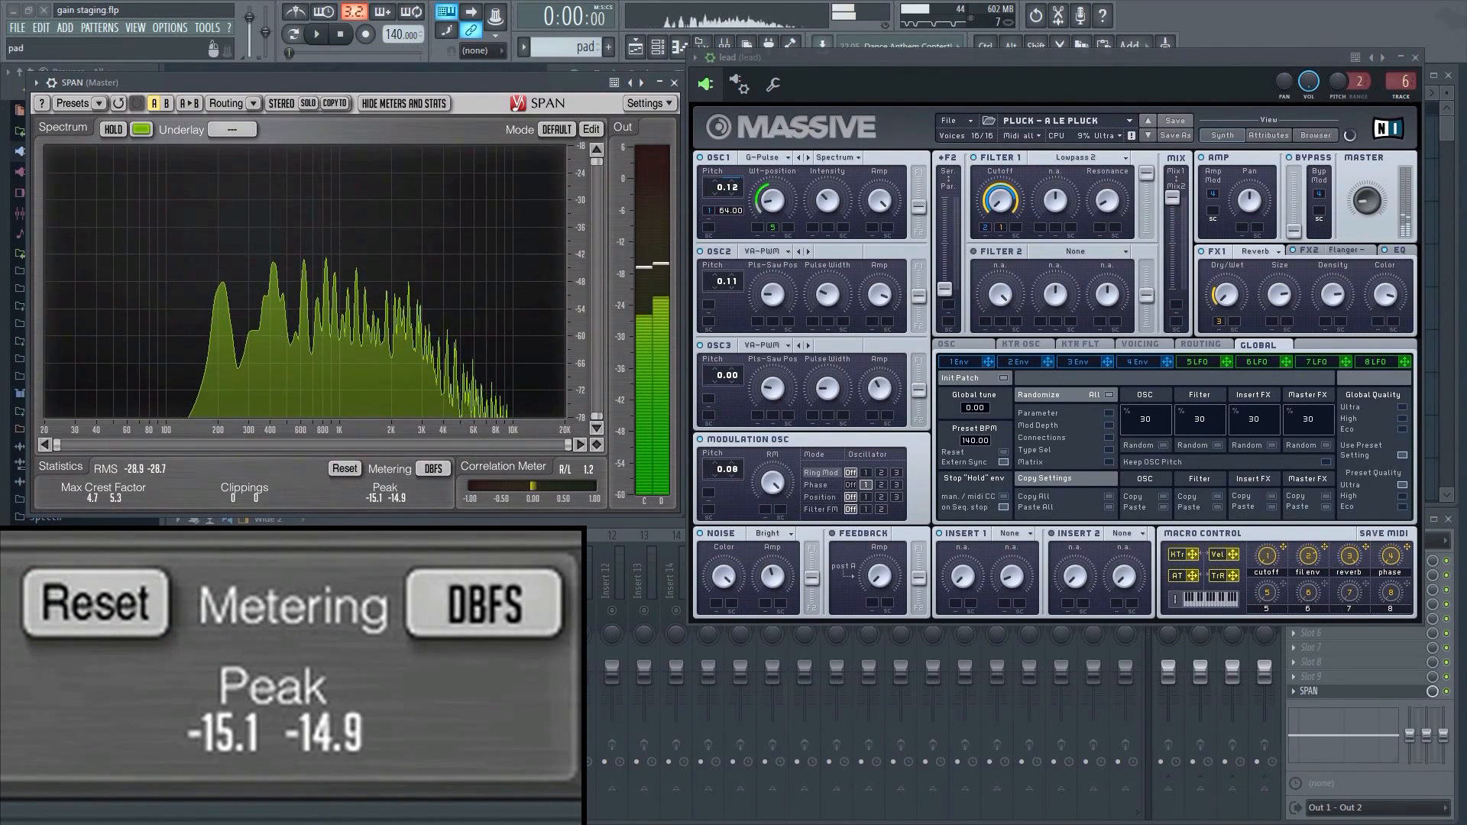
Turn off the lead track's solo so all mixer tracks sound, and play the full unmixed project to check the master level
right_click(419, 610)
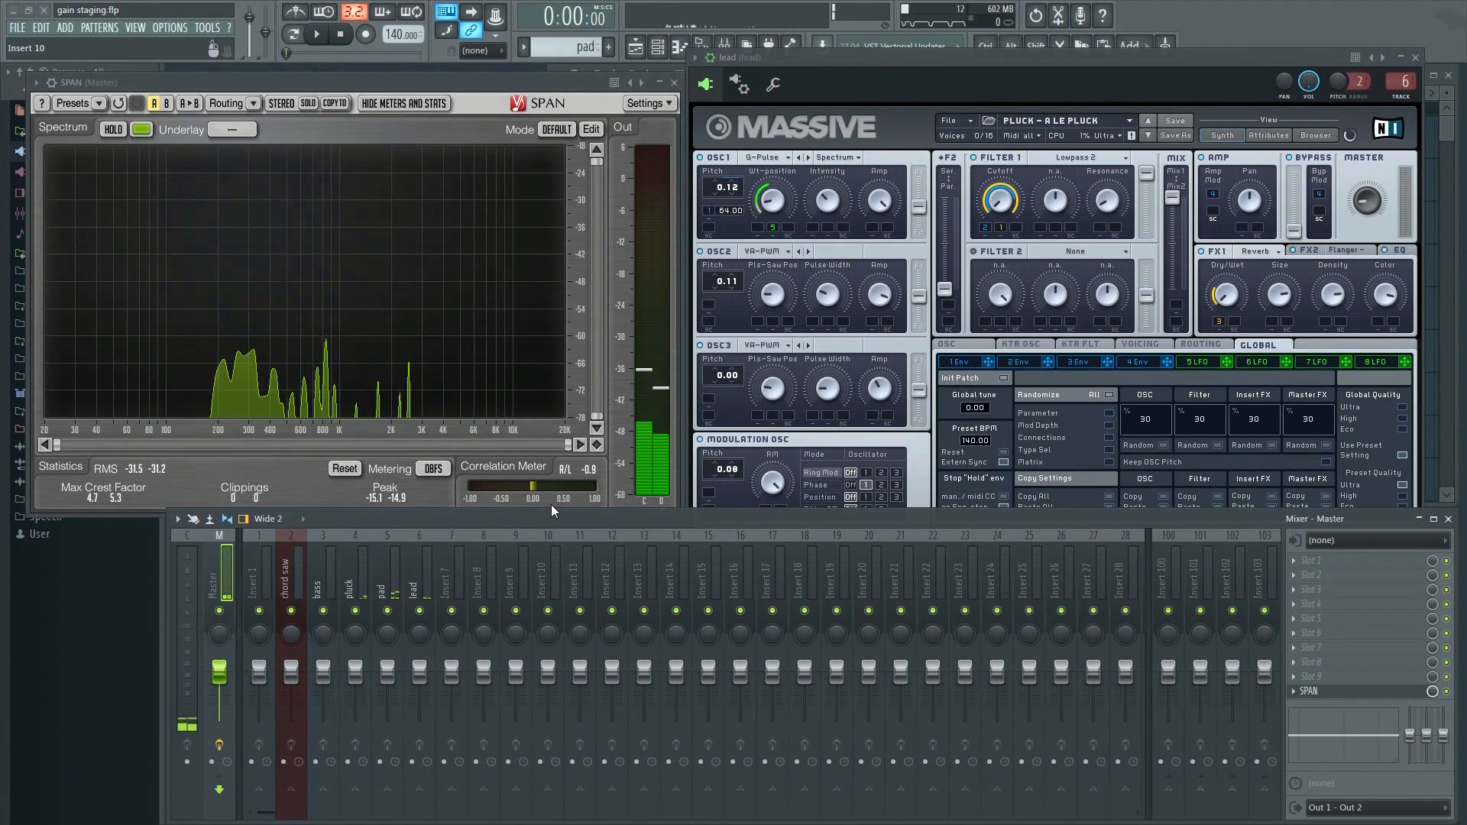
key(space)
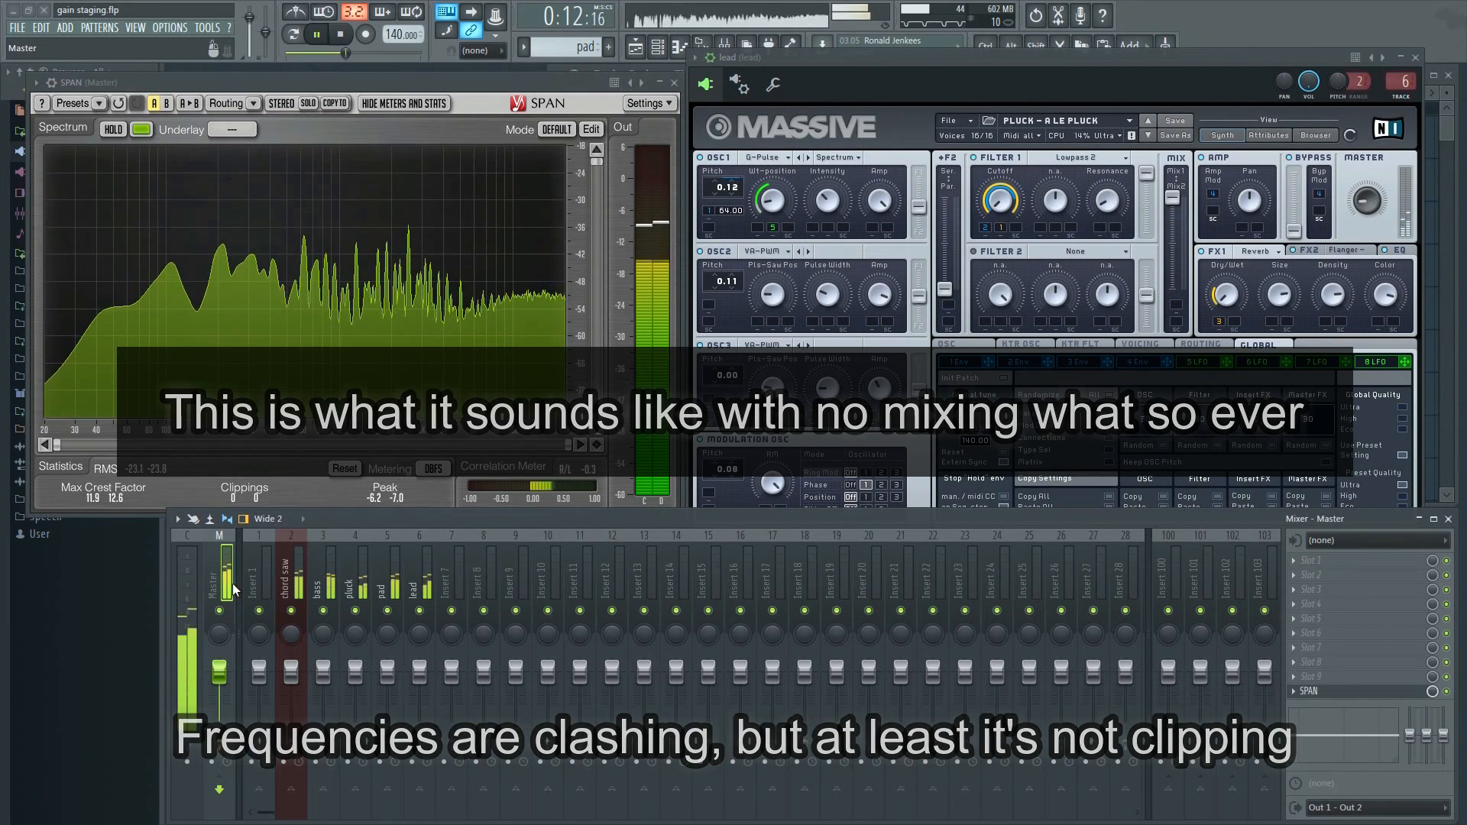
key(space)
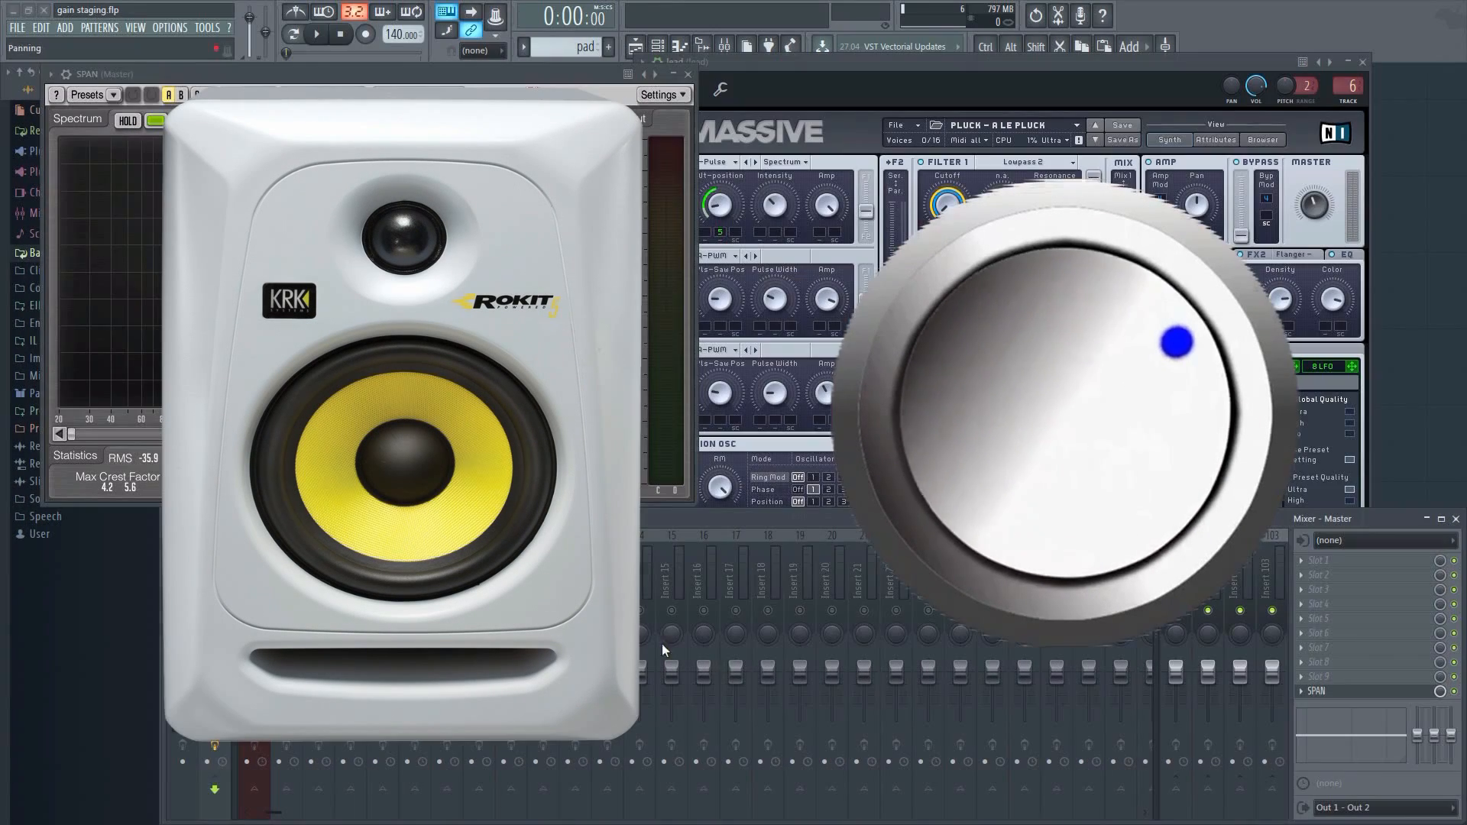
Insert Fruity Limiter in slot 9 of the Master track, ahead of SPAN, and raise the limiter's gain
click(1299, 674)
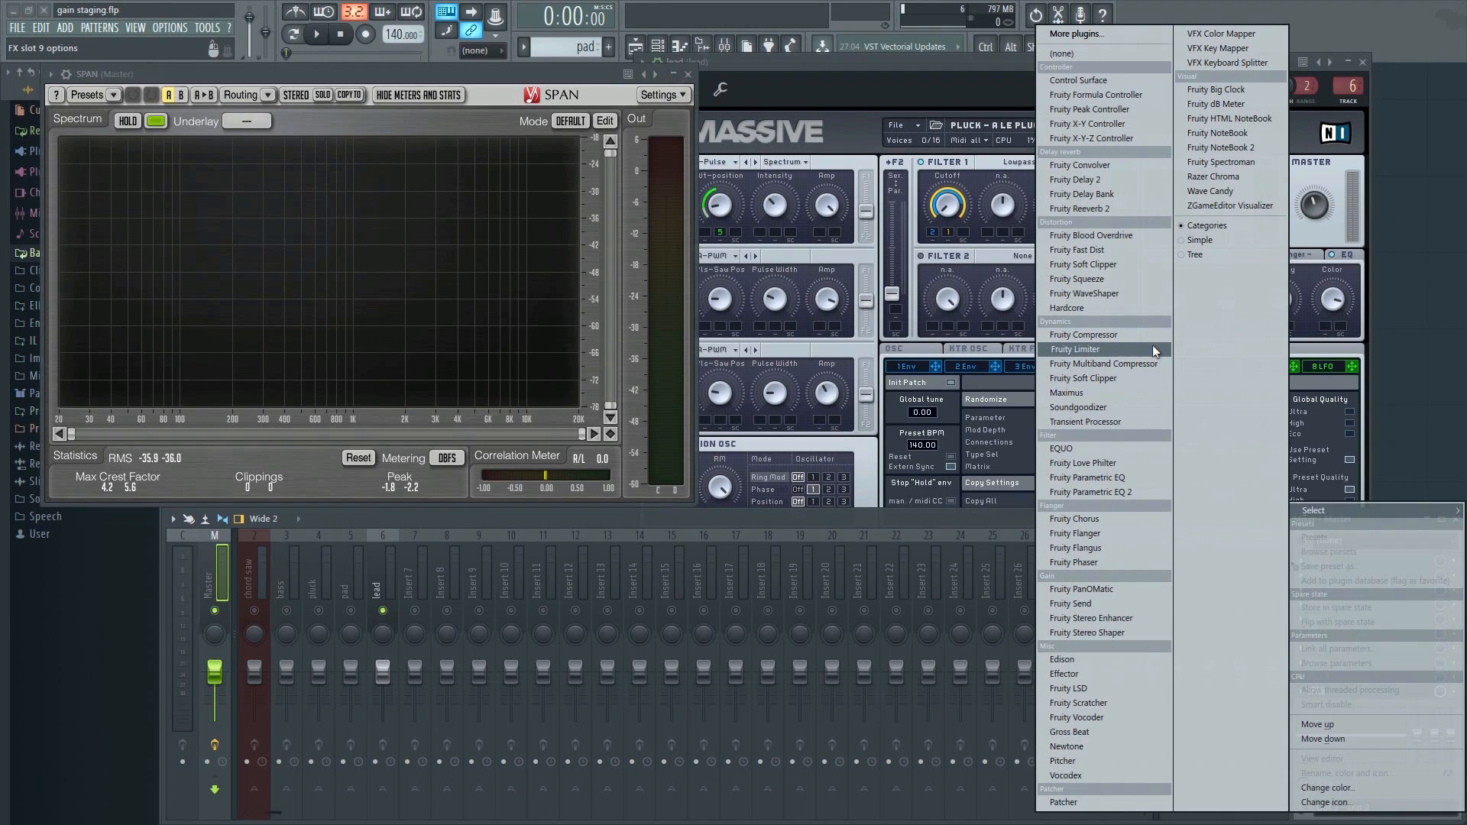
click(1154, 350)
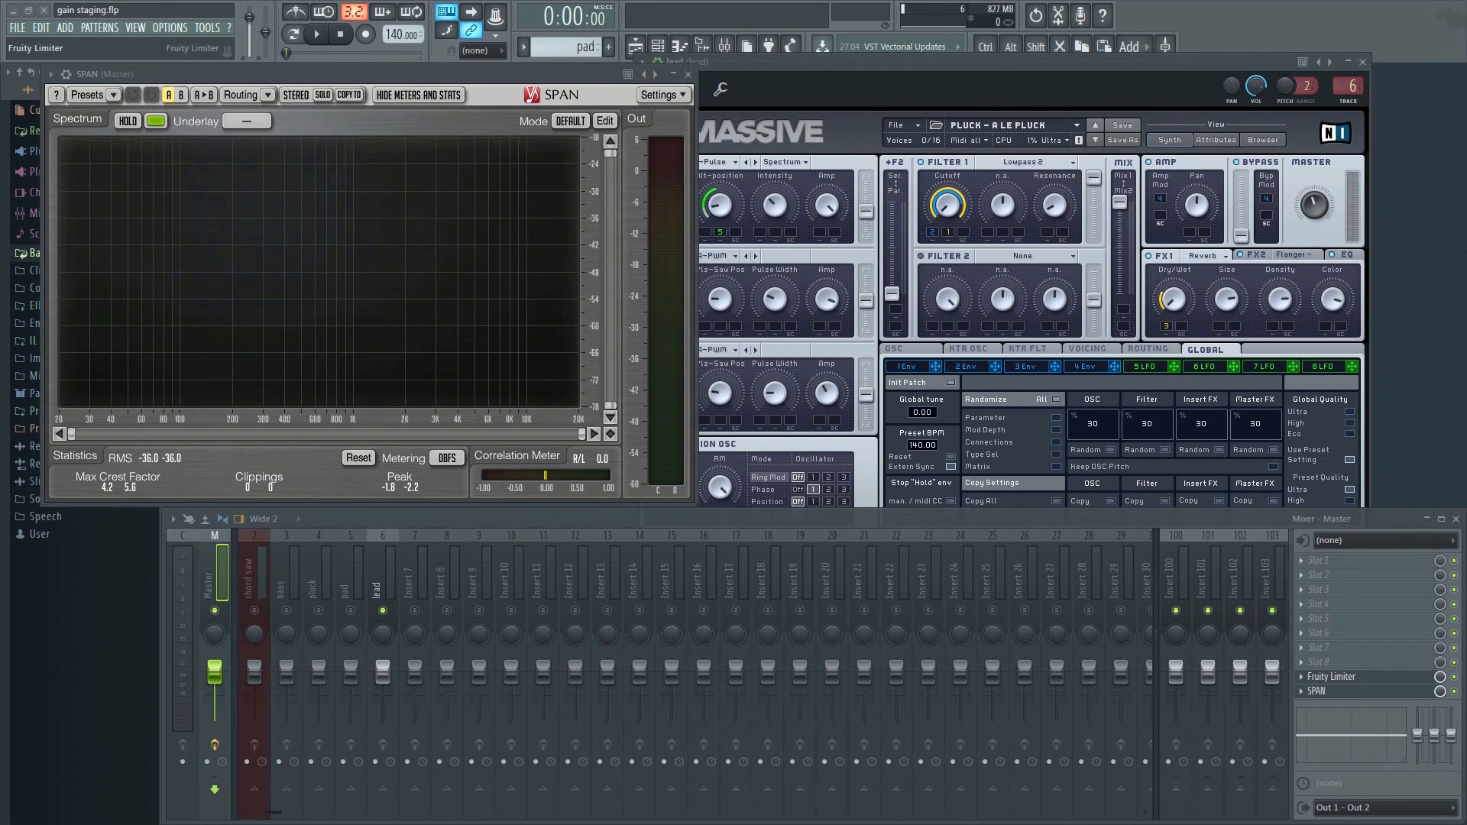
click(1363, 64)
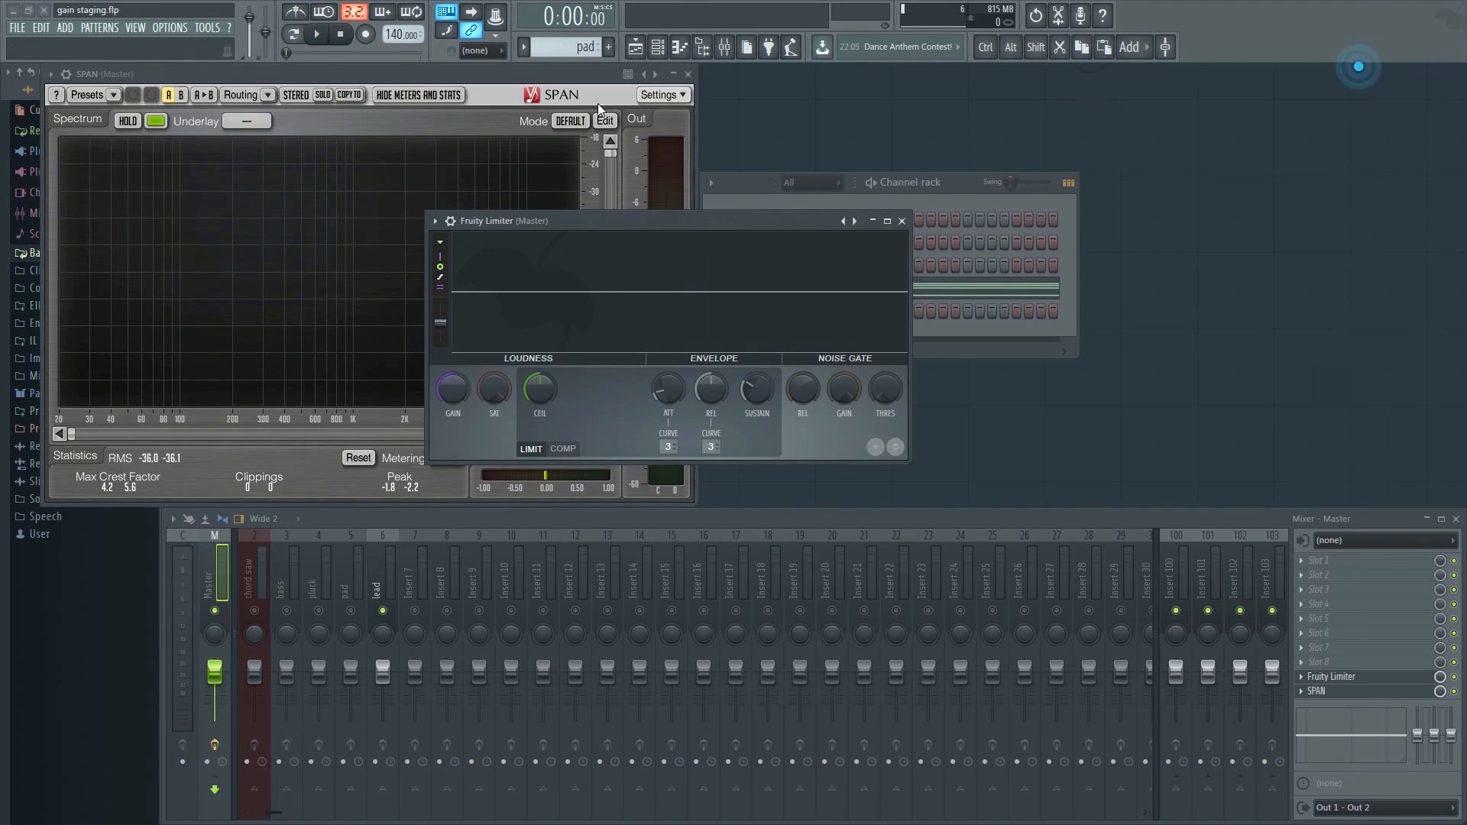
click(688, 74)
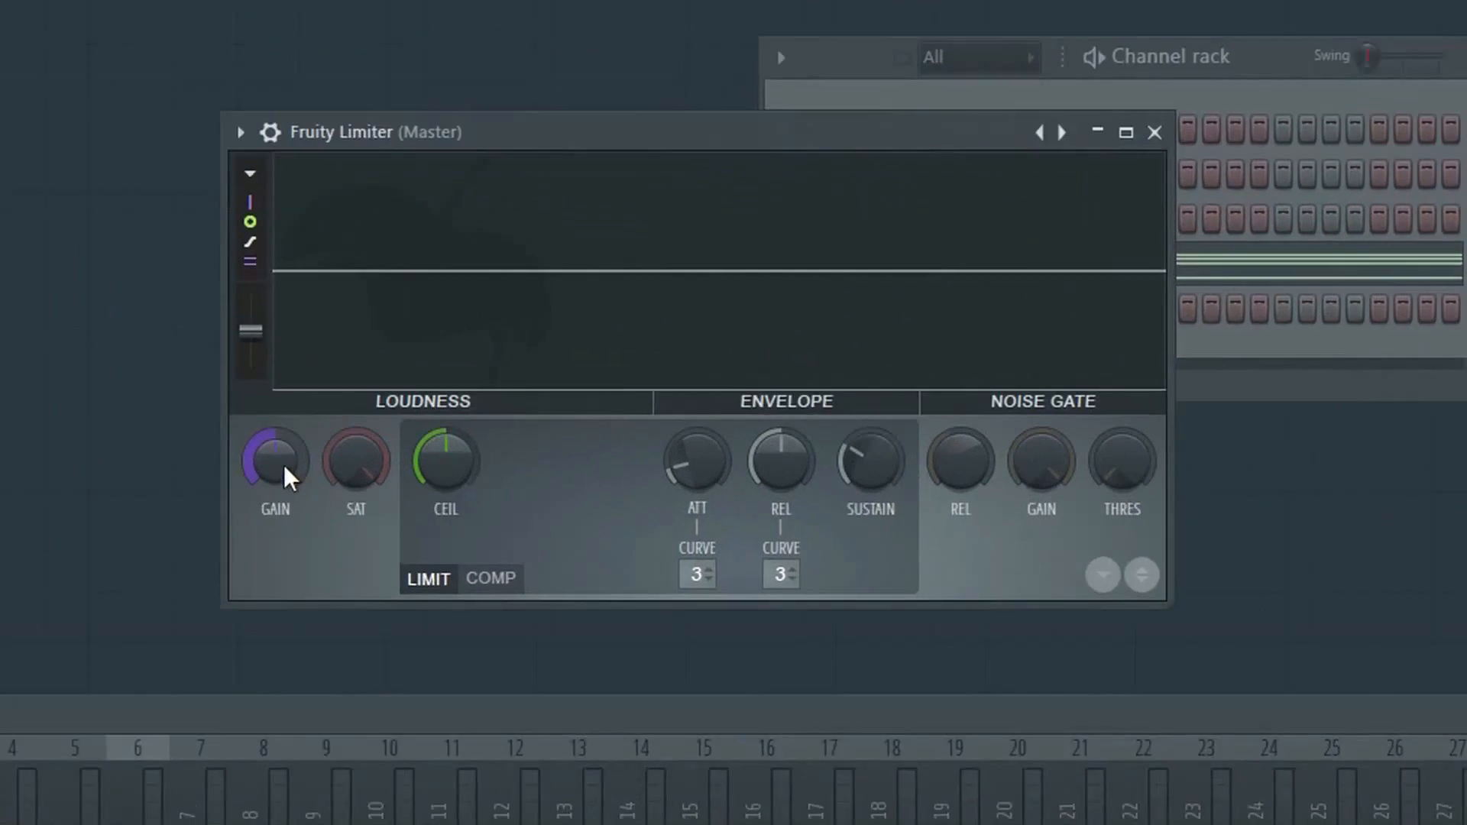
drag(462, 396, 464, 360)
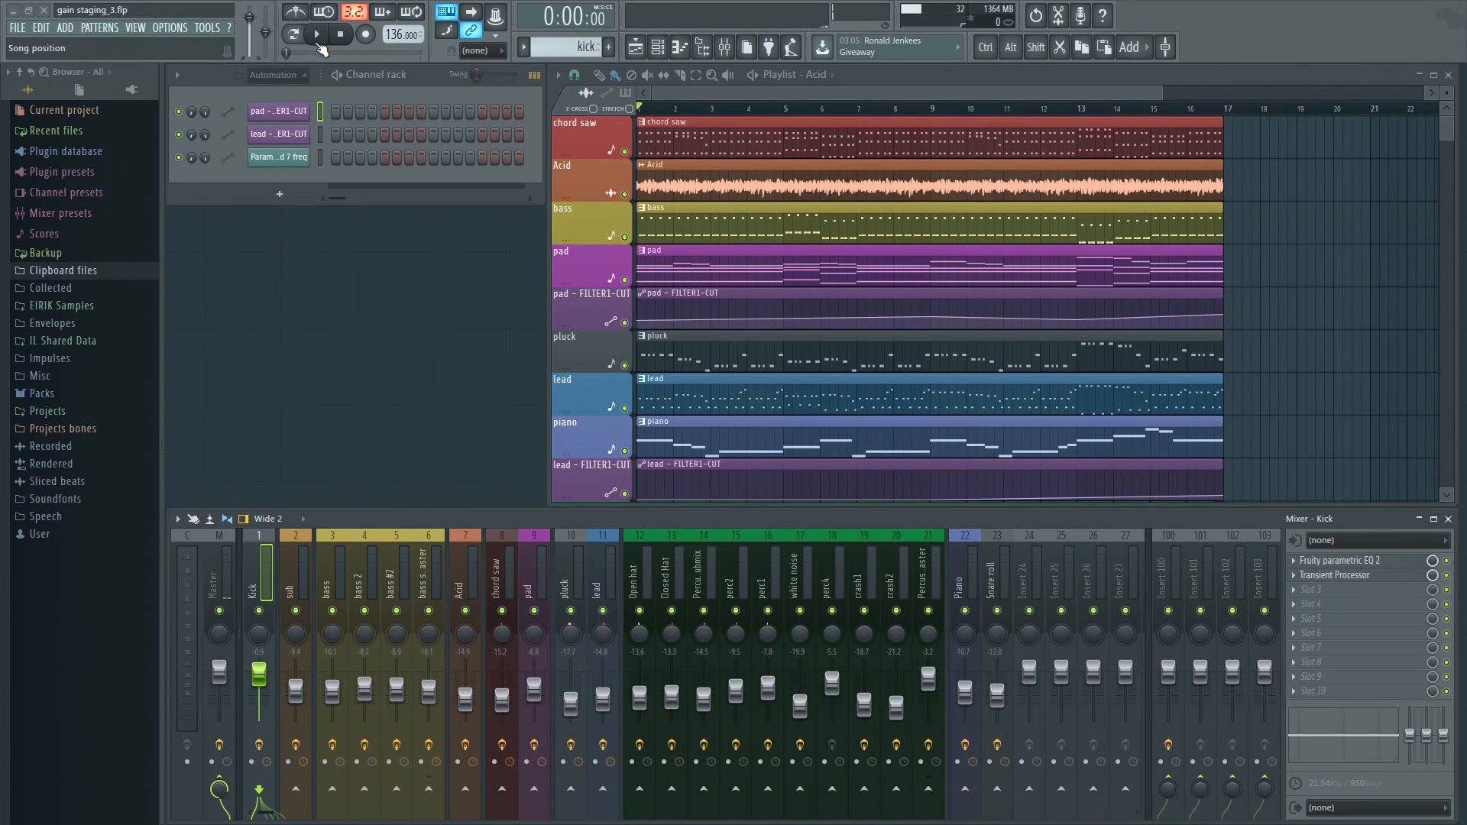
Play the fully mixed gain staging_3 project to hear the result, and stop playback near the end
click(317, 35)
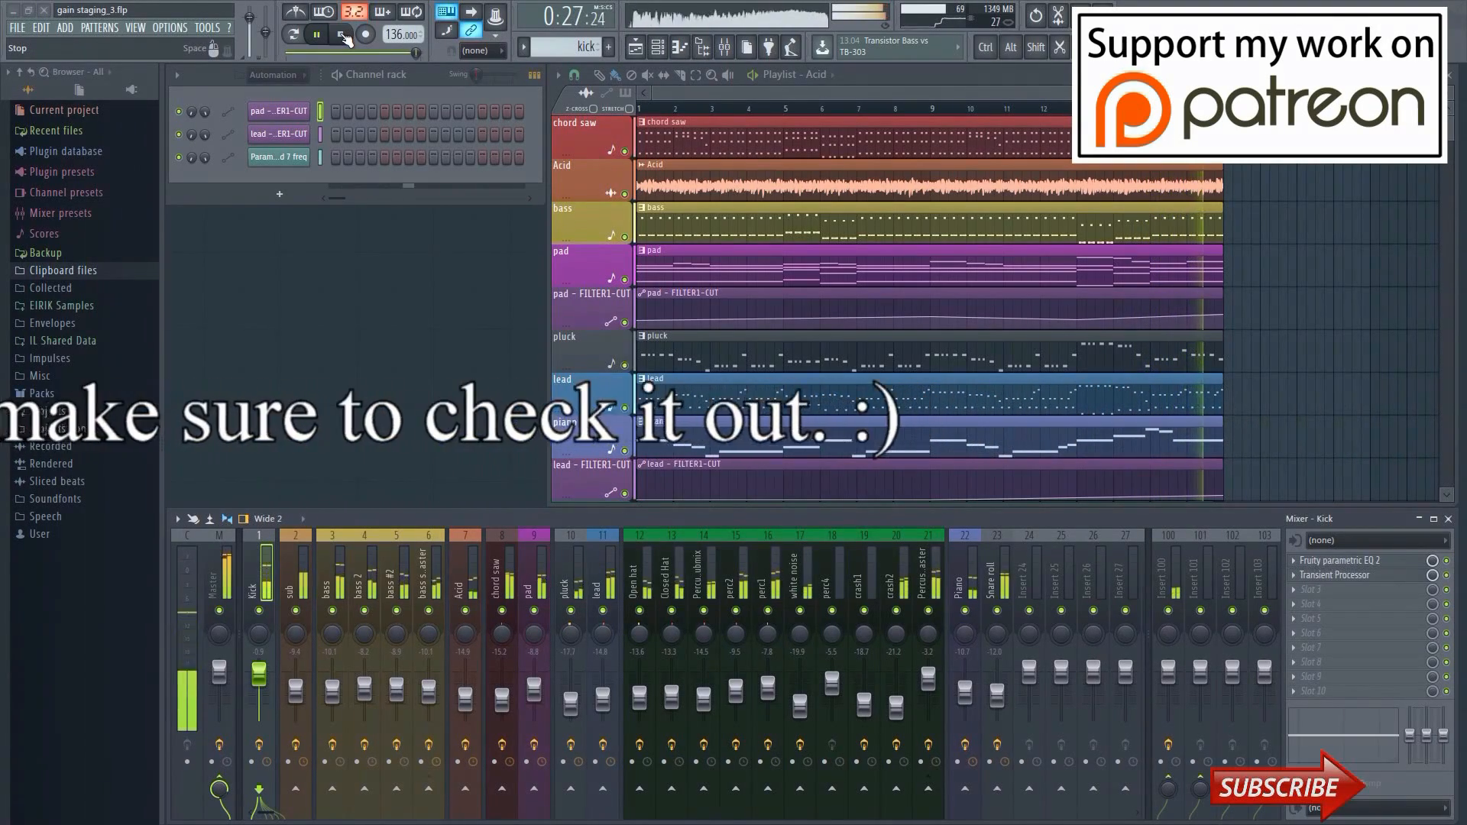
click(344, 35)
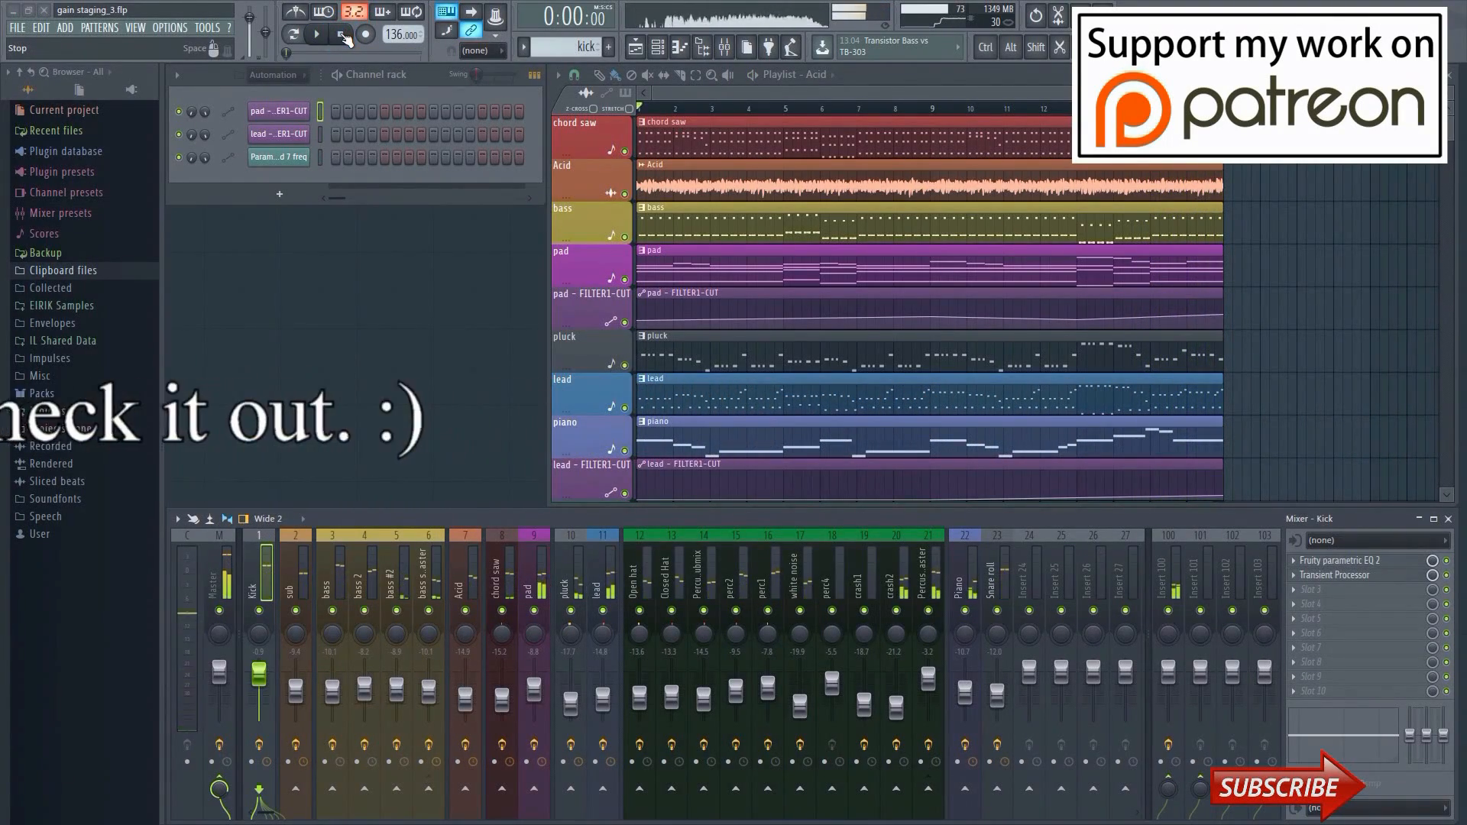